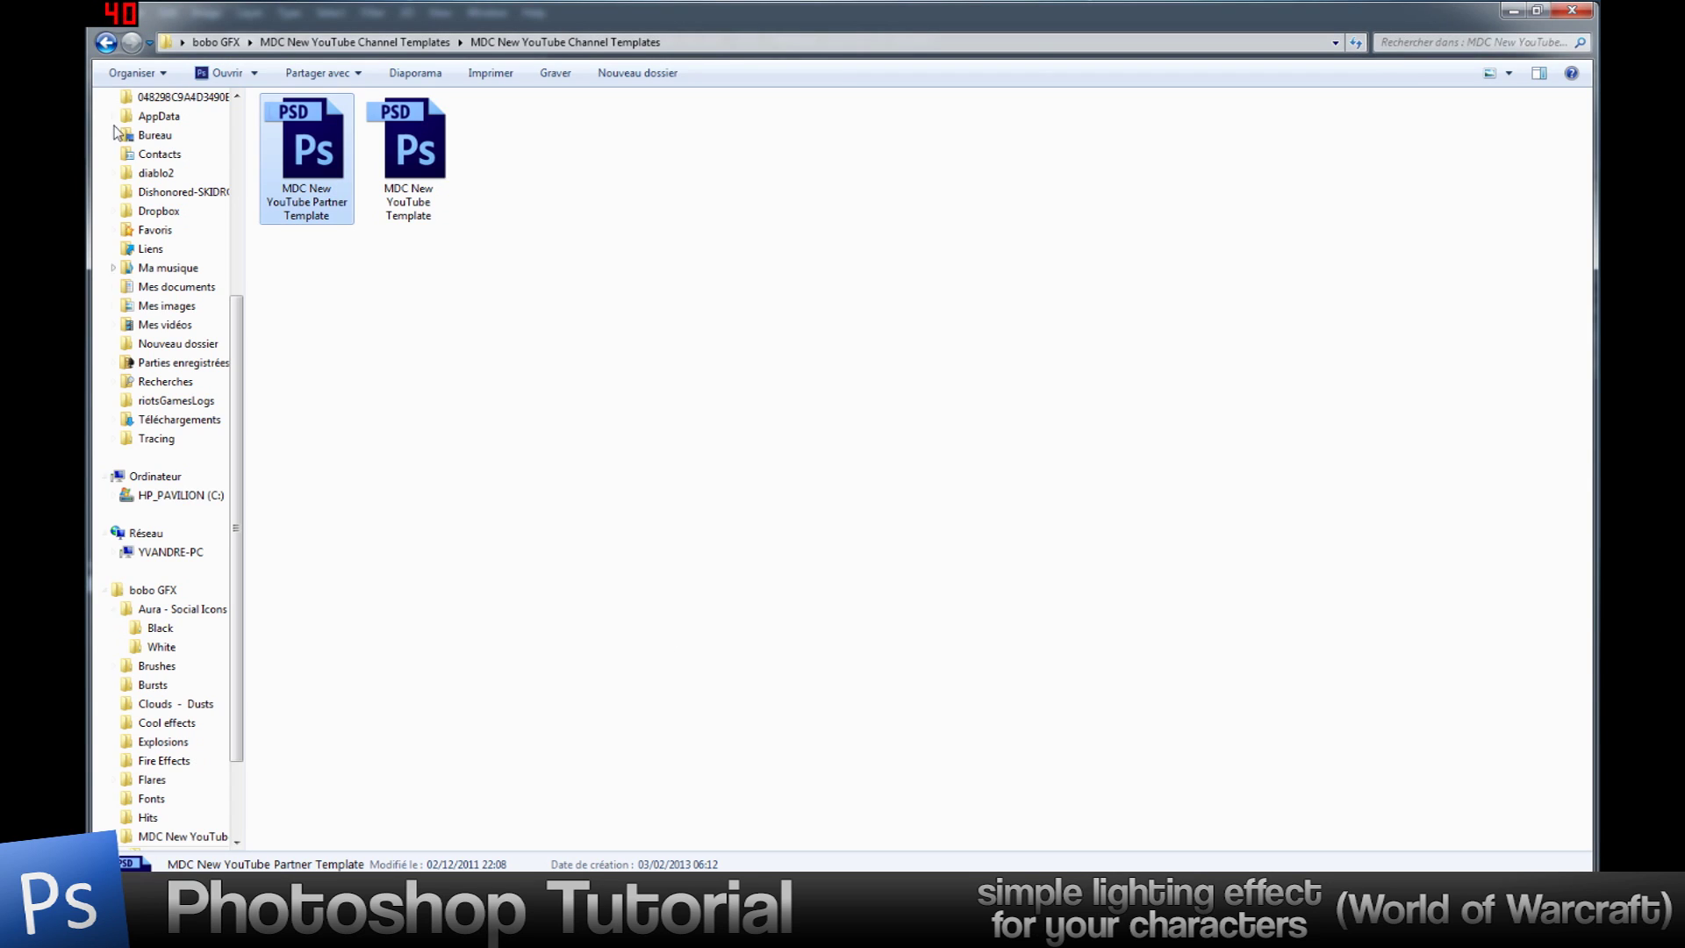
# Open wooper 4.psd from the bottom of the Images library grid in Photoshop
pyautogui.scroll(5, 193, 369)
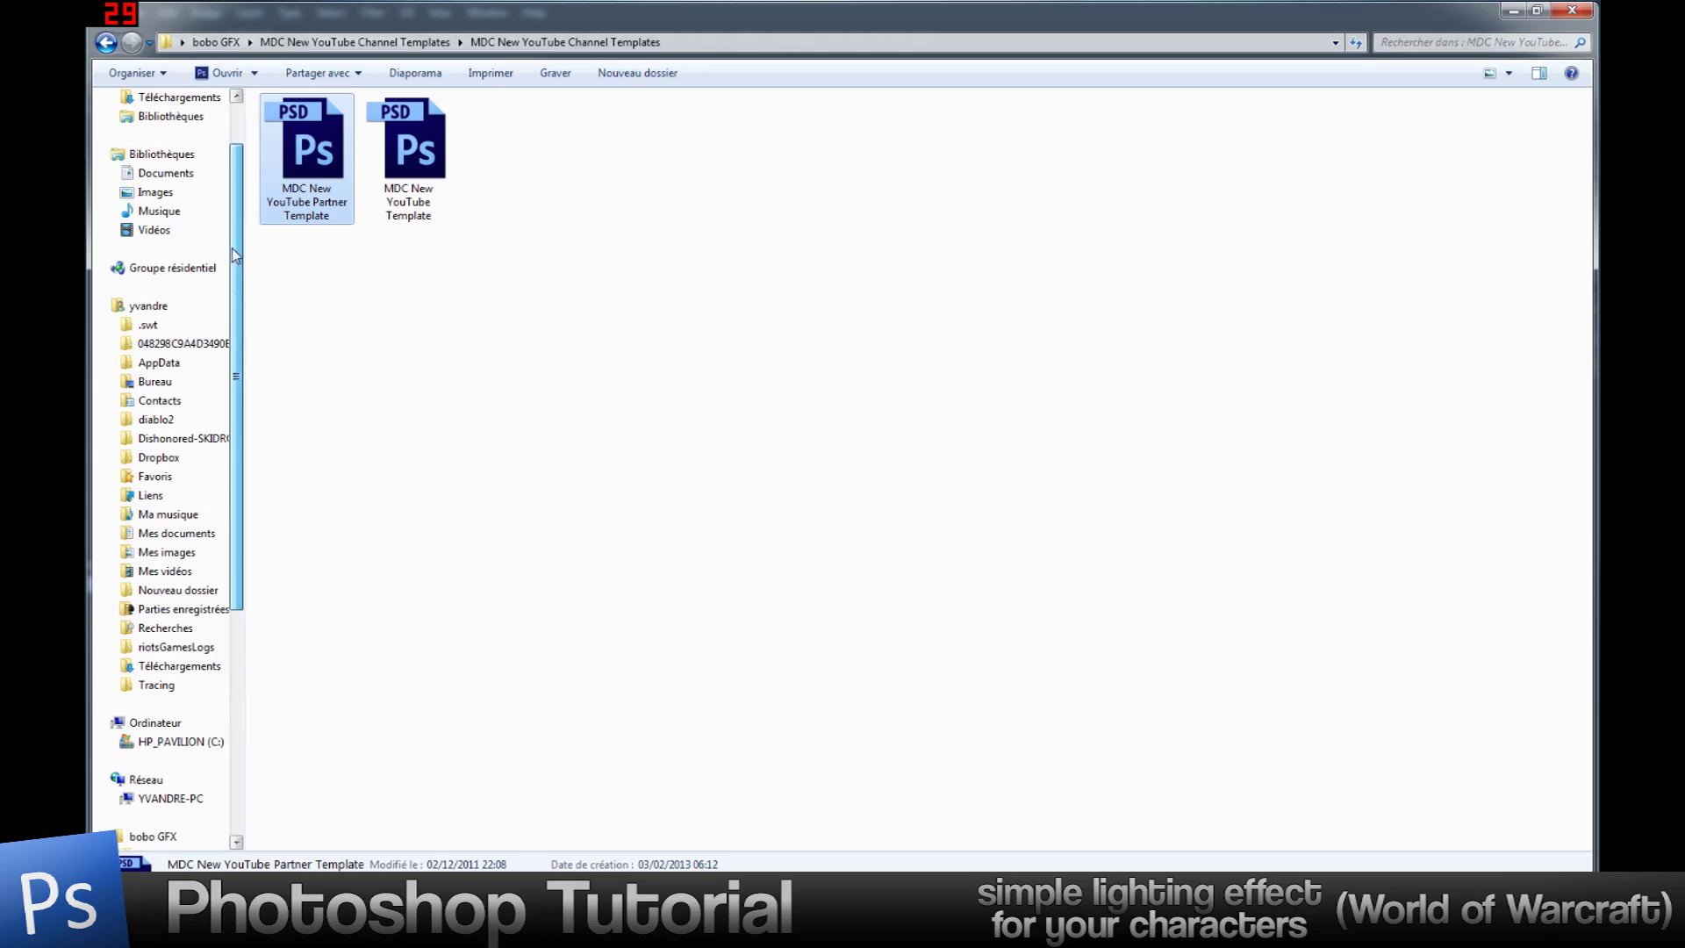
pyautogui.click(150, 193)
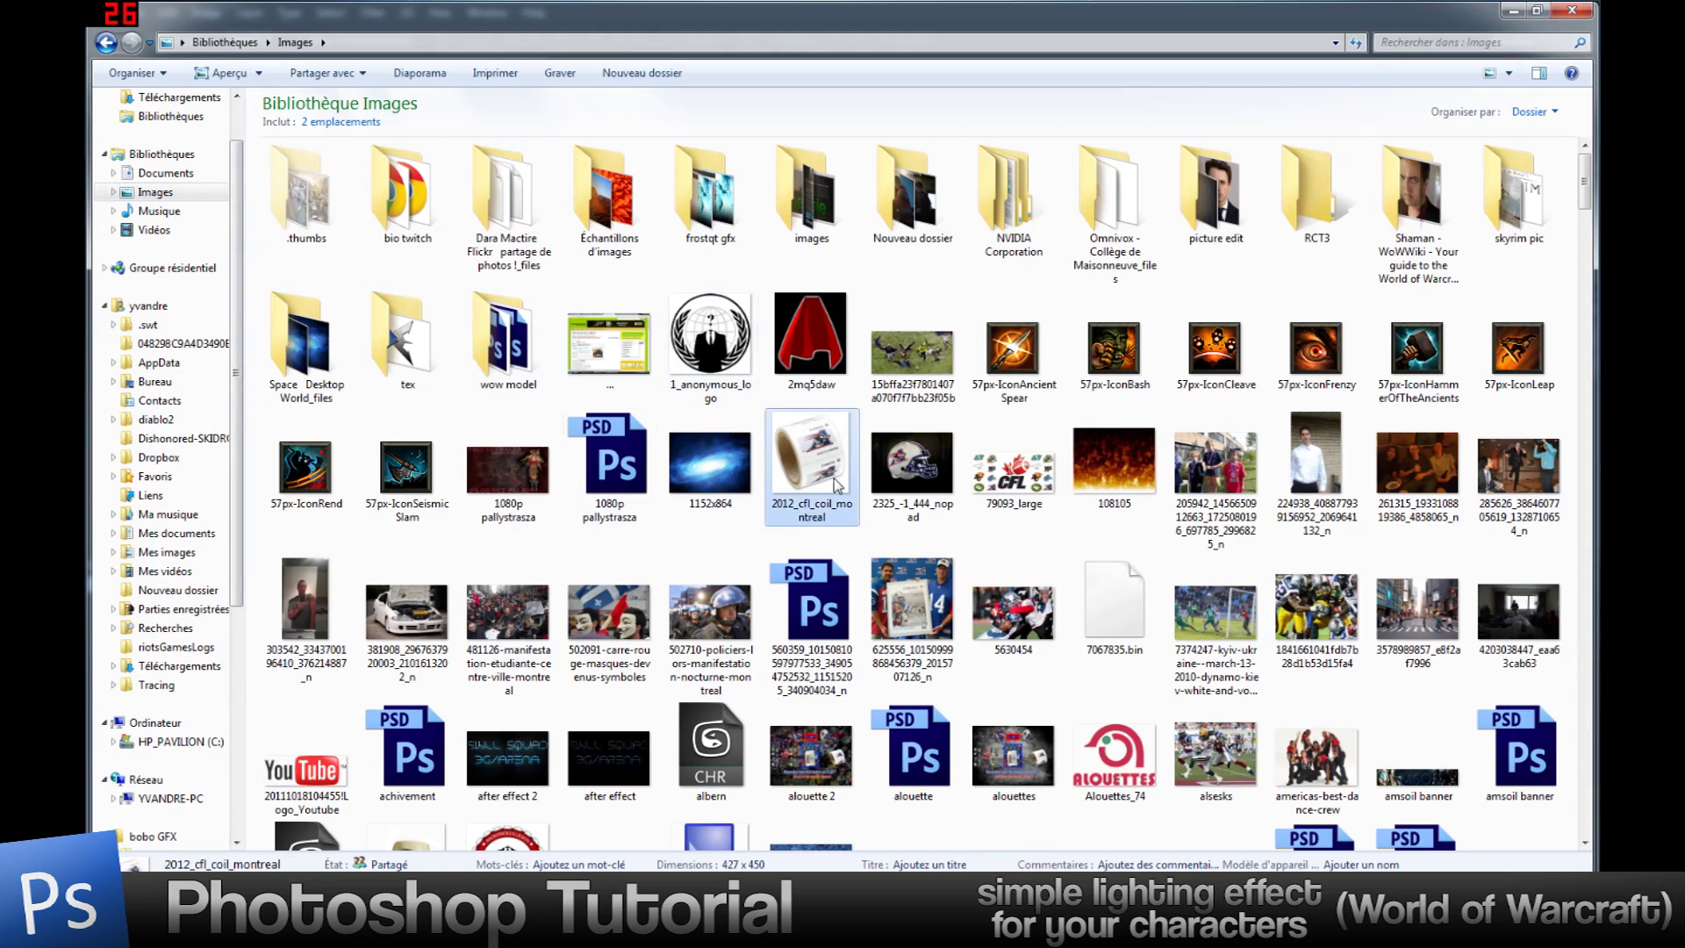
pyautogui.scroll(-10, 879, 498)
pyautogui.scroll(-10, 878, 498)
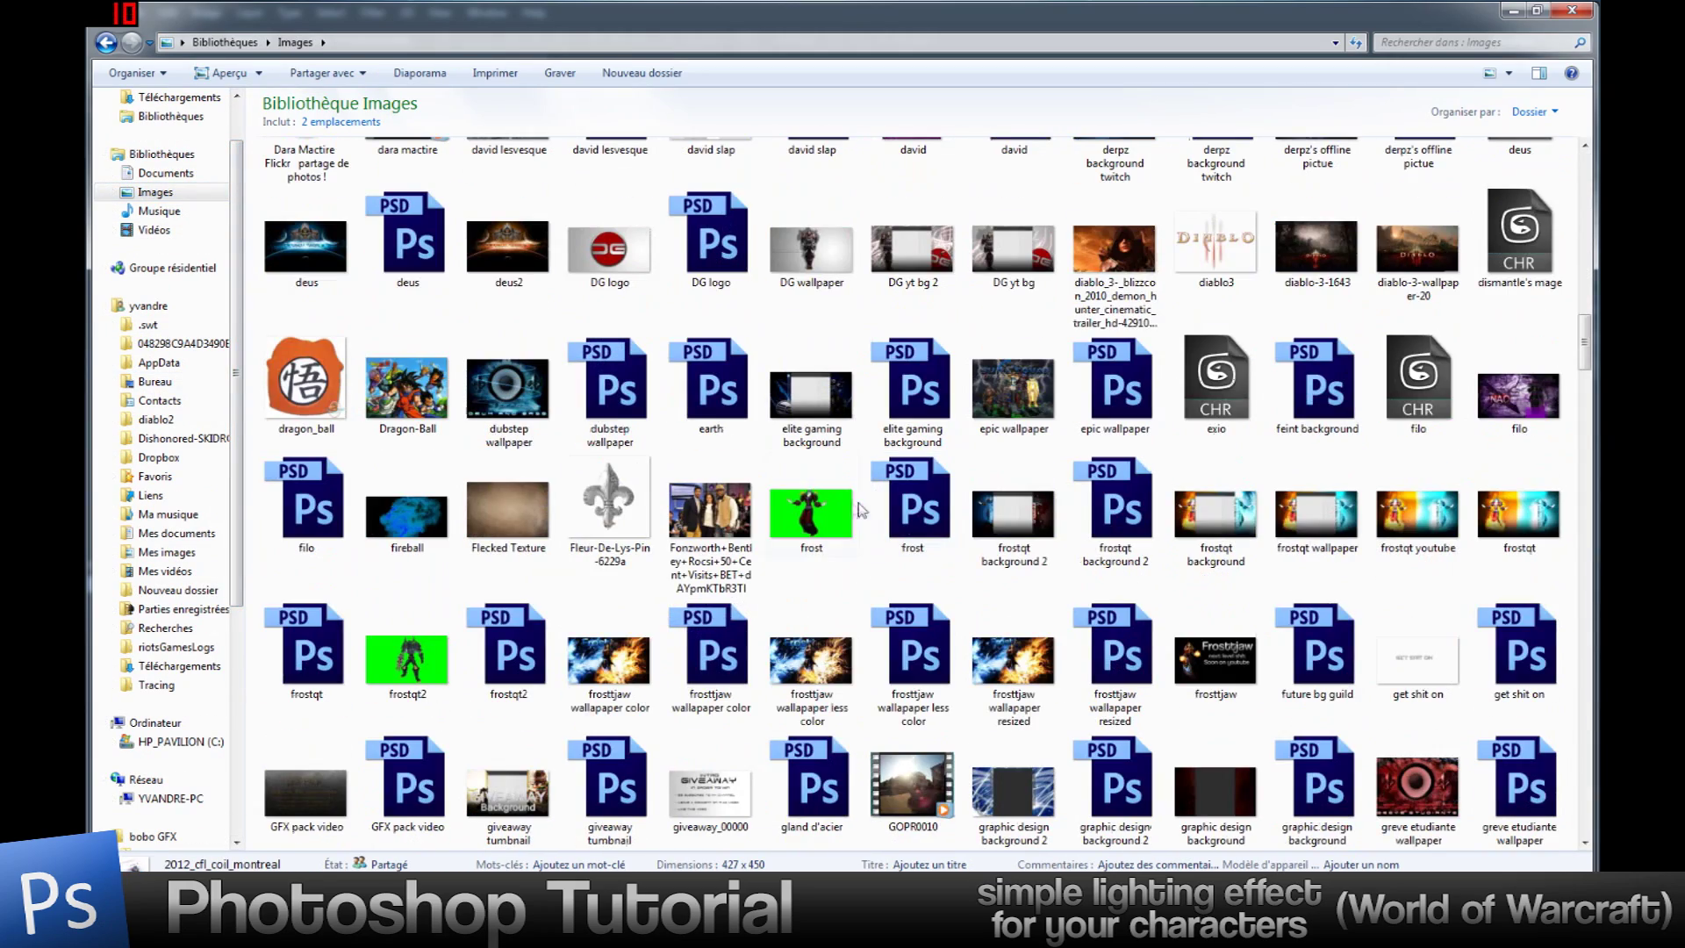
pyautogui.scroll(-3, 1040, 583)
pyautogui.scroll(-15, 1040, 583)
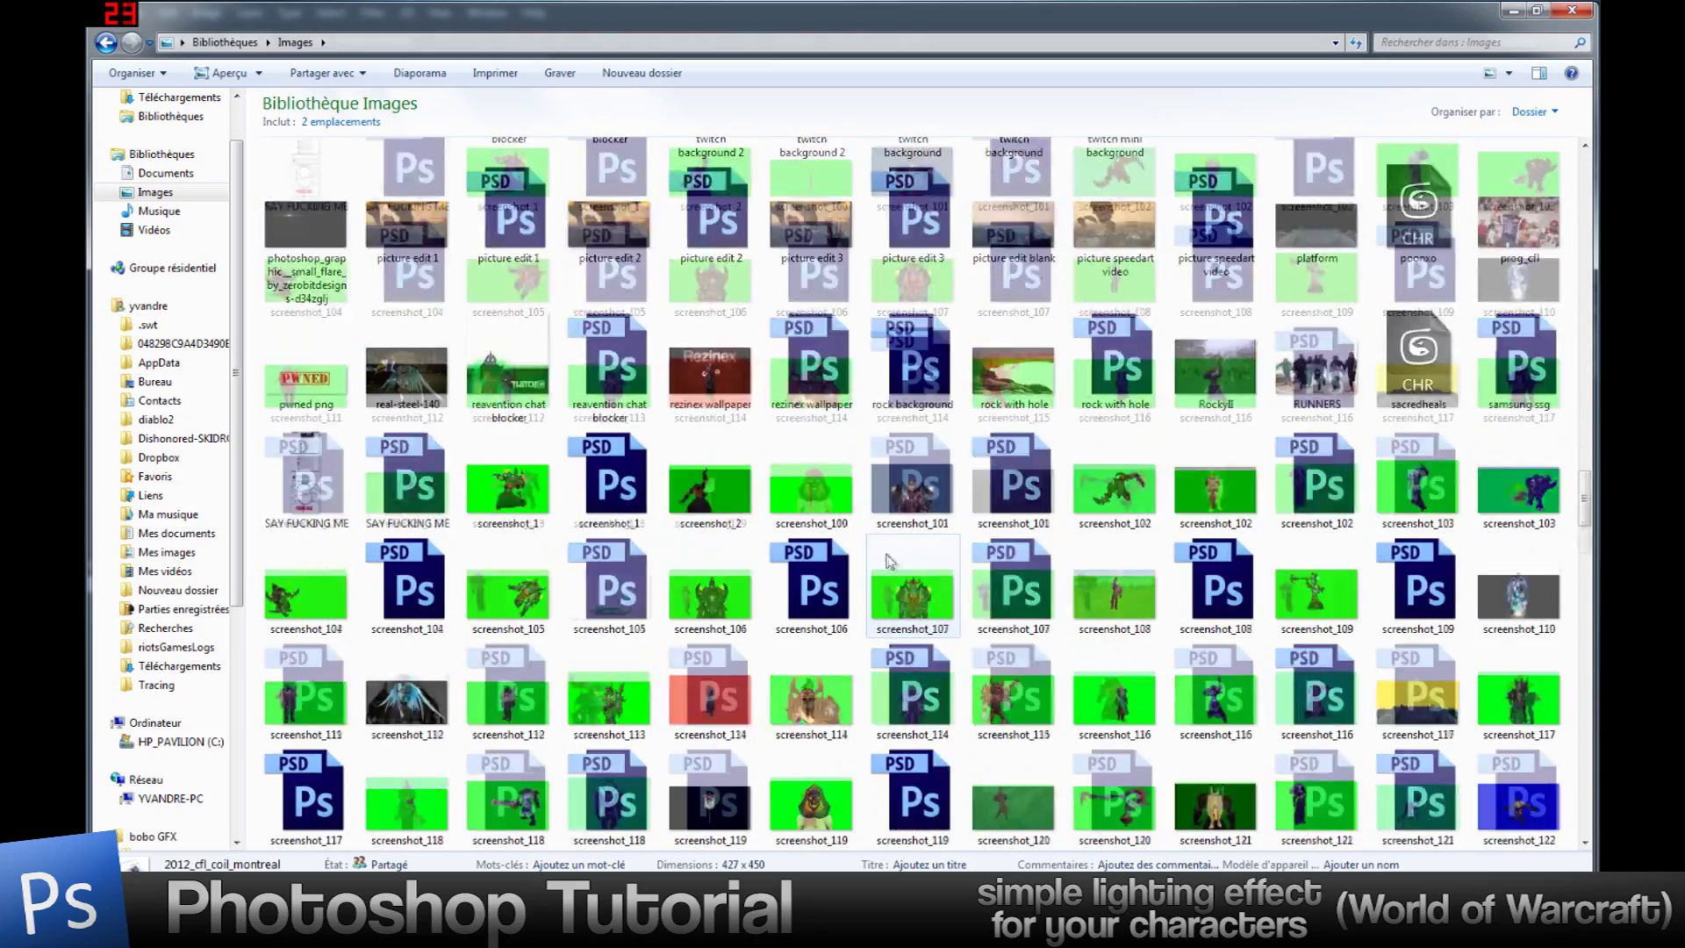
pyautogui.scroll(-15, 938, 568)
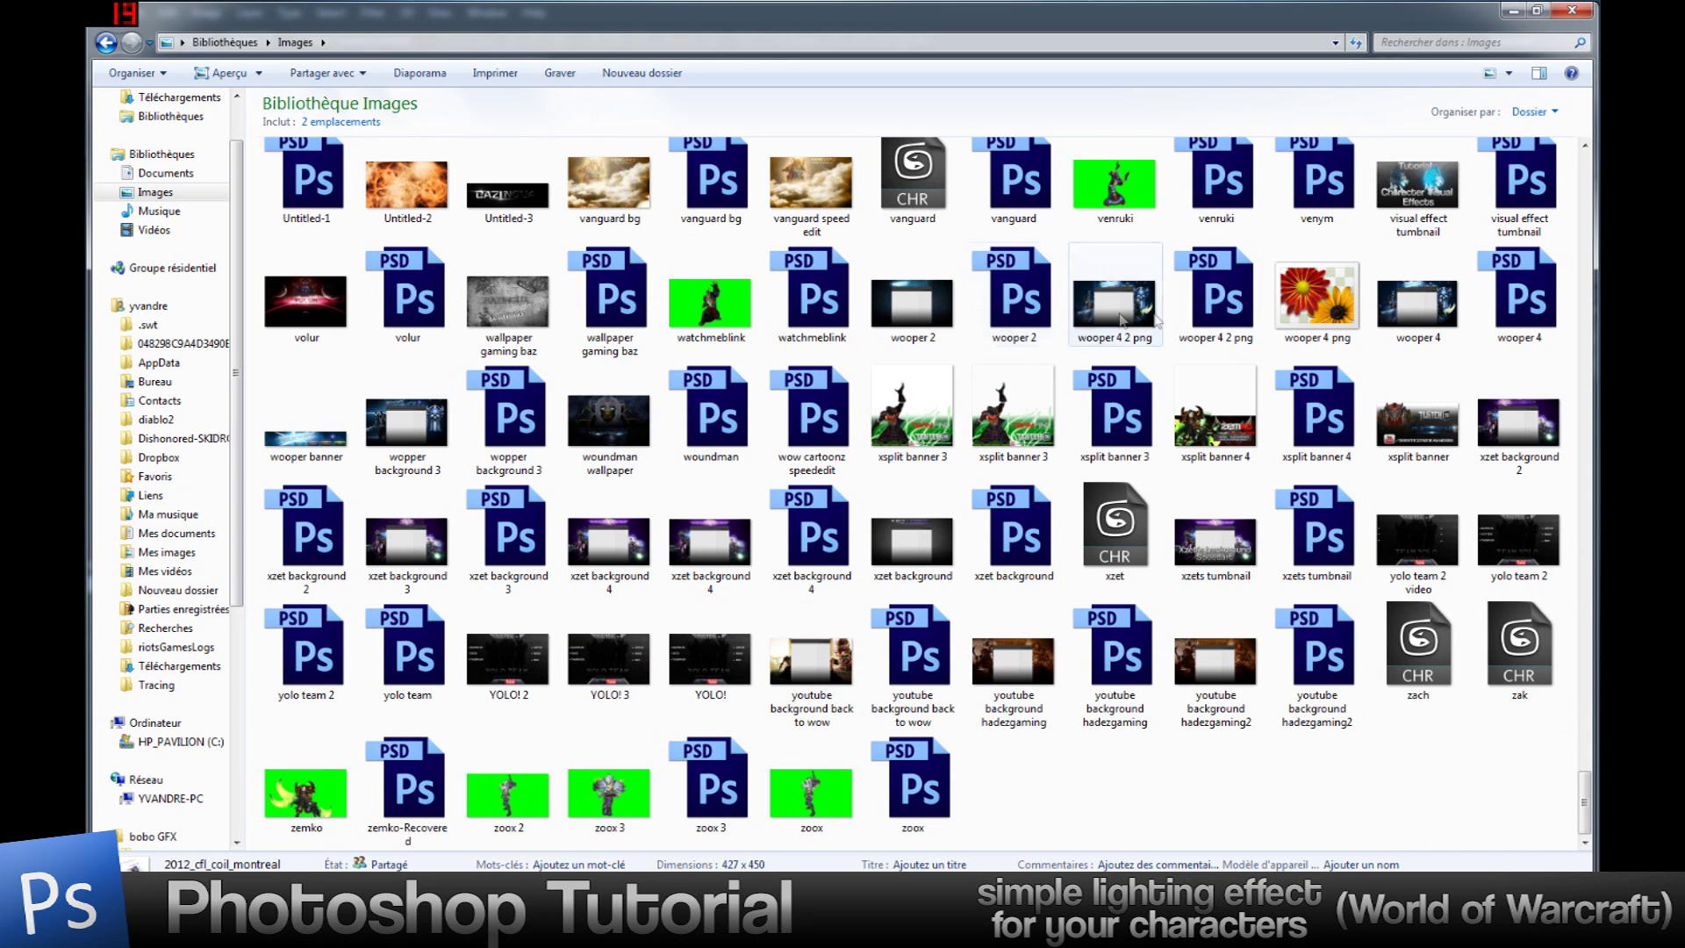
pyautogui.click(1227, 317)
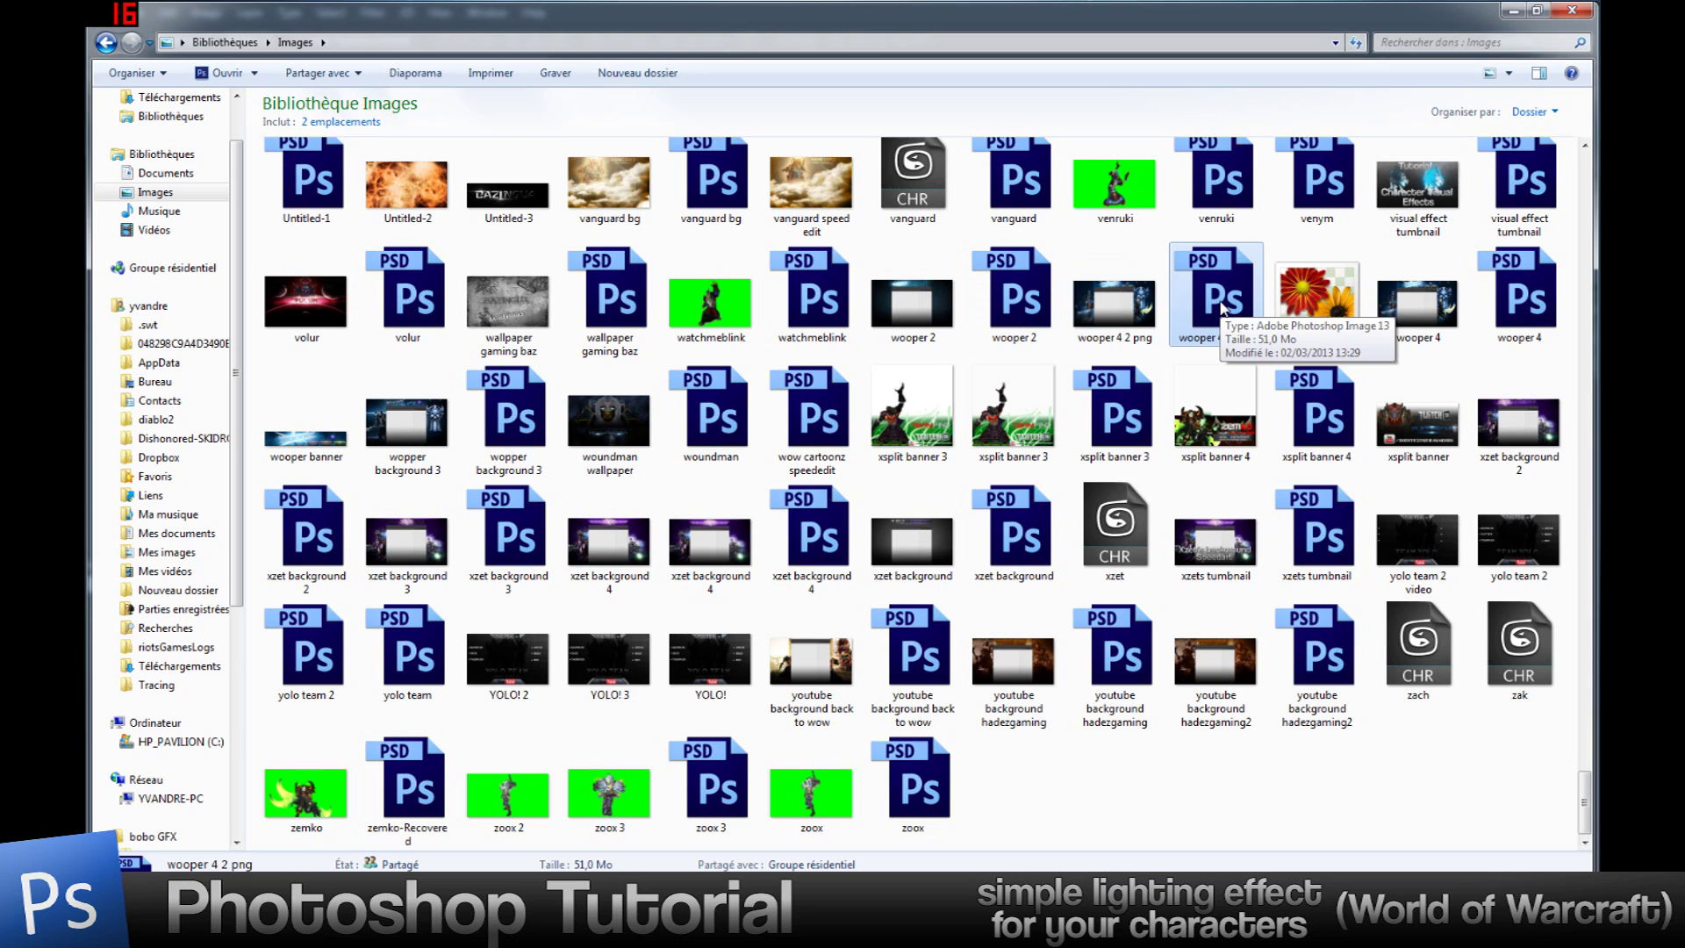
pyautogui.click(1544, 319)
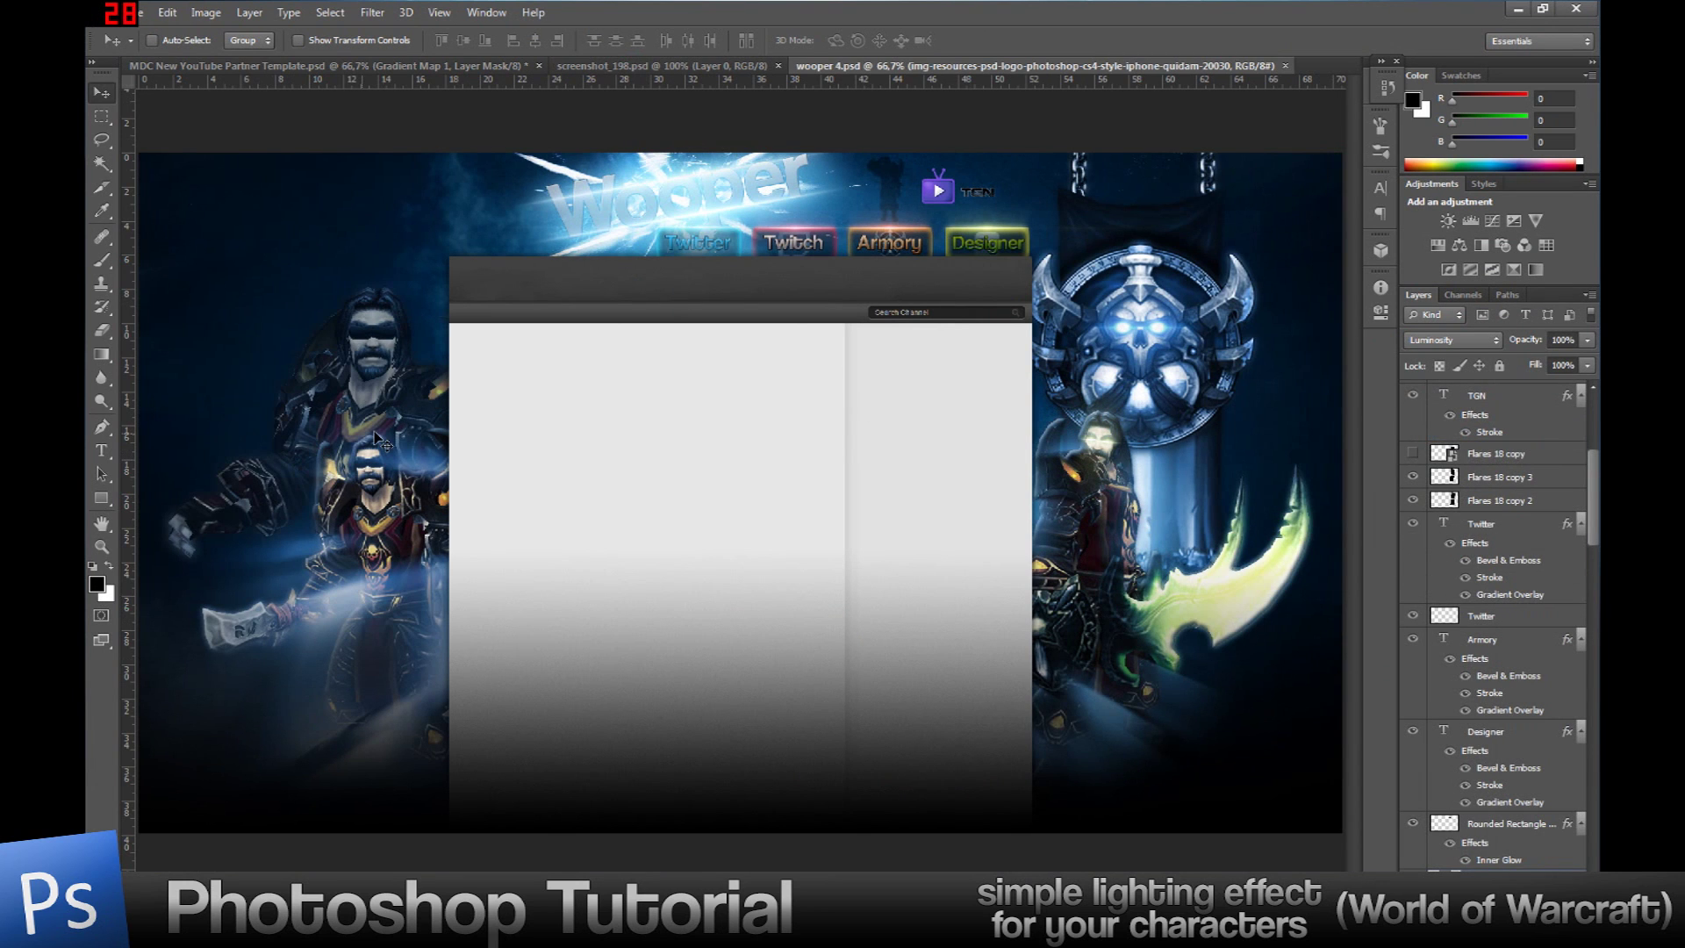
# Browse the wooper 4 layers, selecting the Twitter and Flares 18 copy 3 layers
pyautogui.click(1527, 615)
pyautogui.scroll(1, 1528, 614)
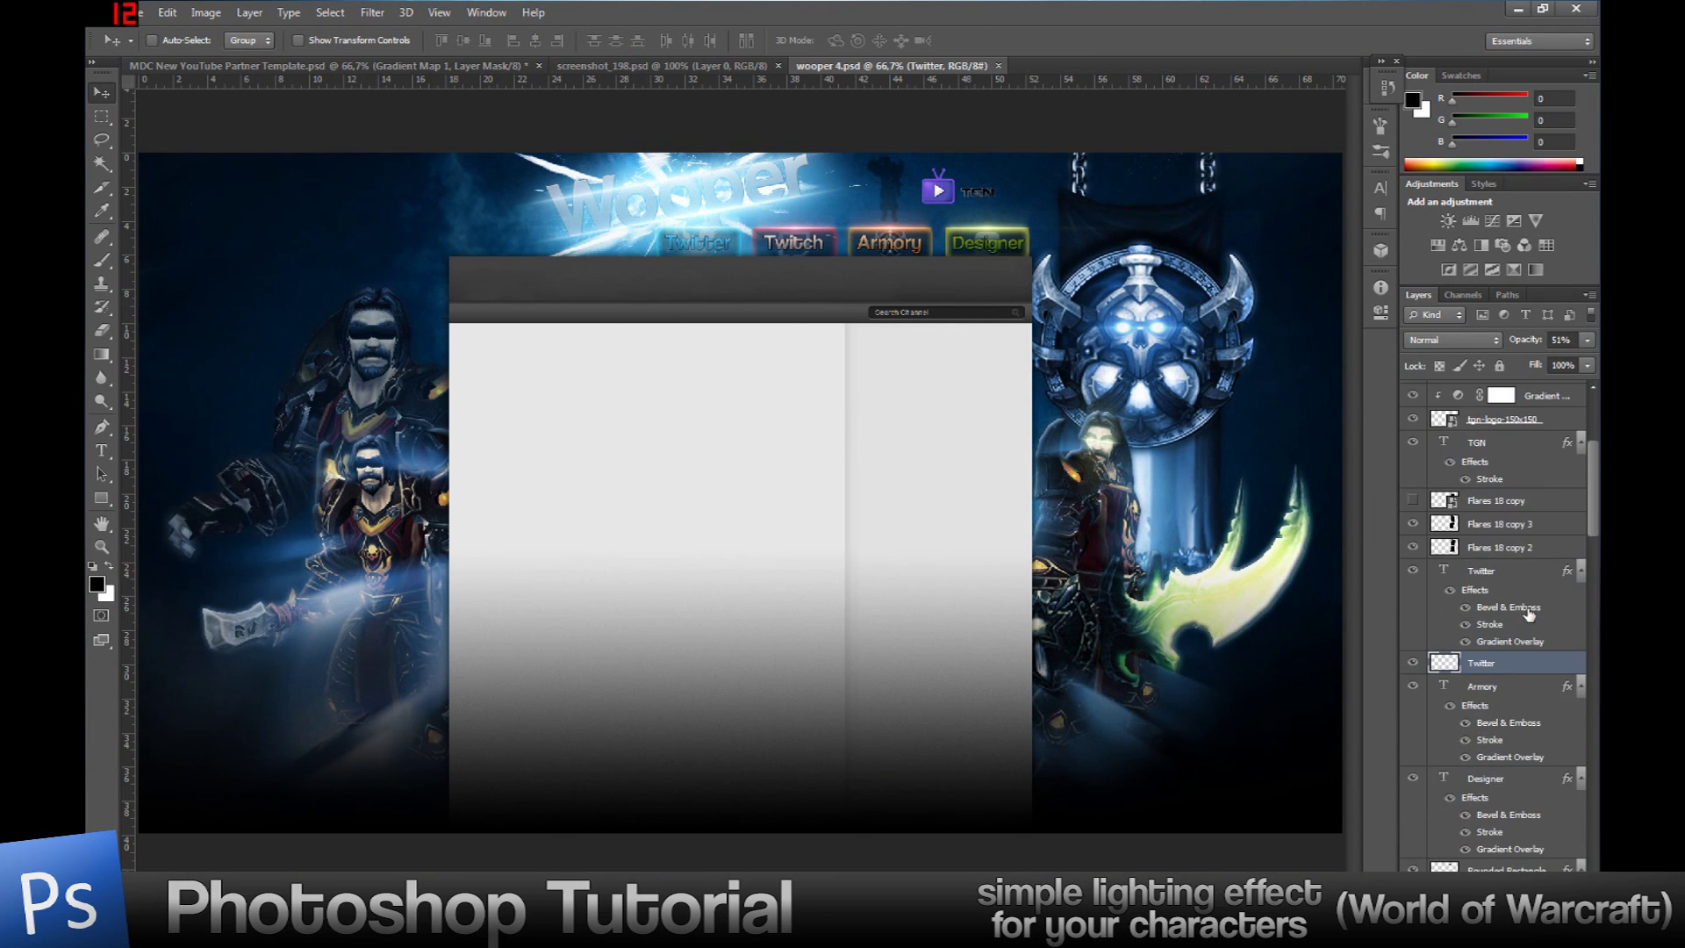
pyautogui.scroll(3, 1528, 615)
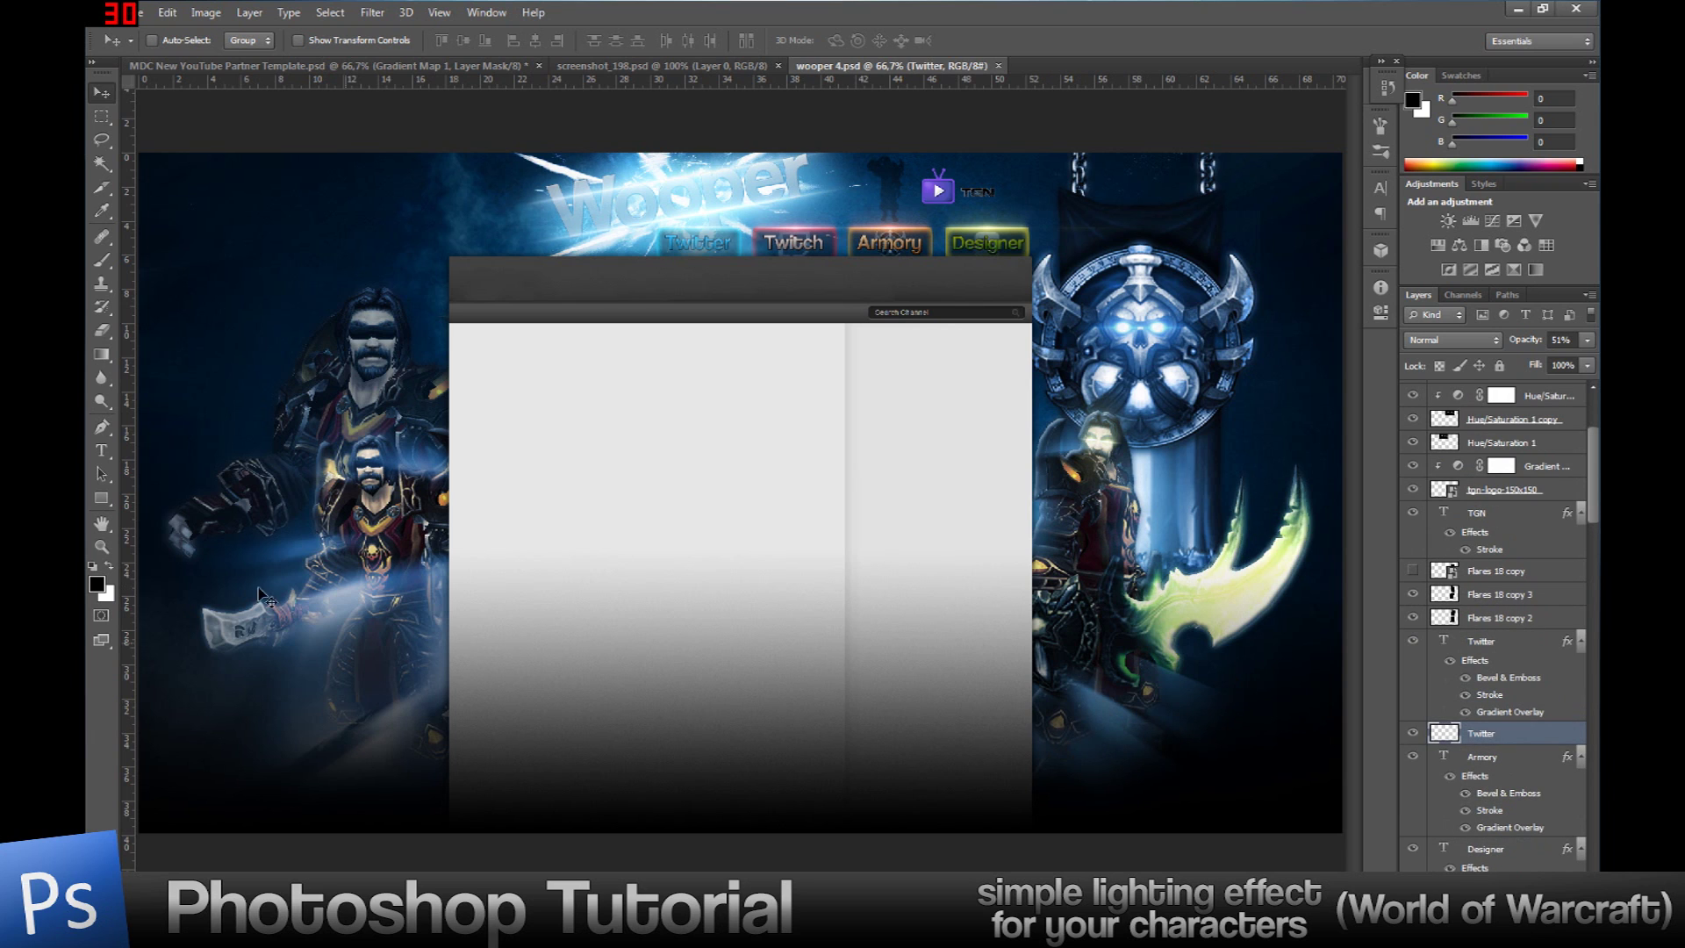
pyautogui.scroll(2, 1550, 662)
pyautogui.click(1536, 642)
pyautogui.scroll(-6, 1537, 647)
pyautogui.scroll(-10, 1536, 646)
pyautogui.scroll(-10, 1513, 694)
pyautogui.scroll(3, 1487, 605)
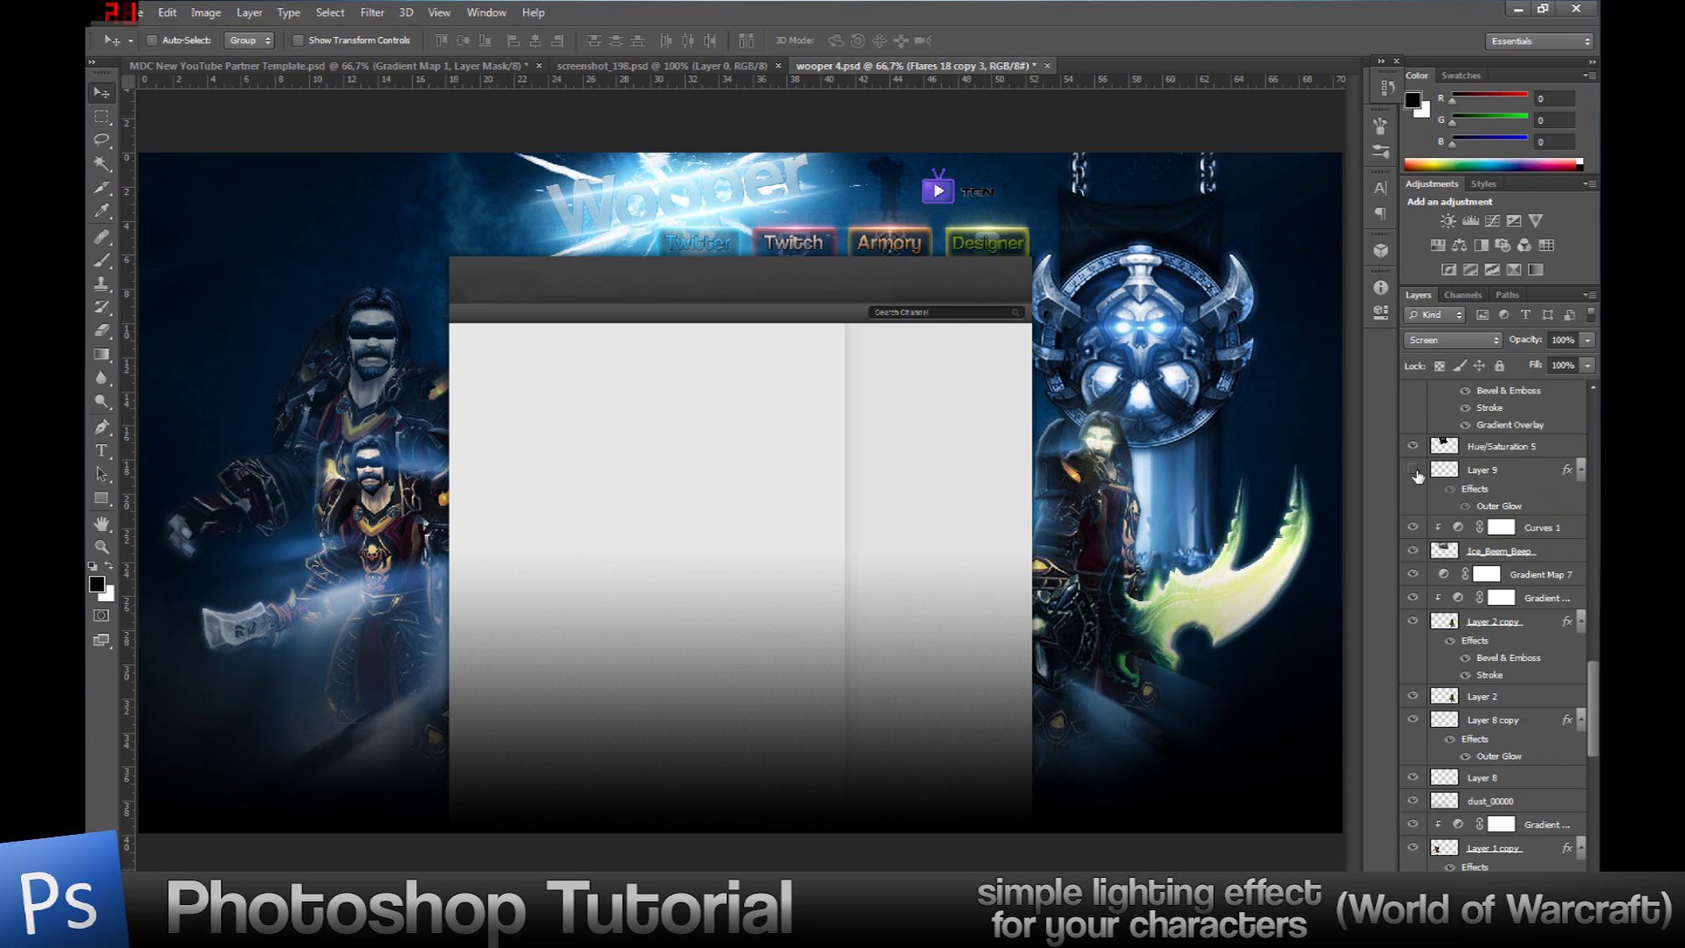
# Toggle Layer 9's glow off and on, then switch to screenshot_198.psd
pyautogui.click(1413, 471)
pyautogui.click(1475, 471)
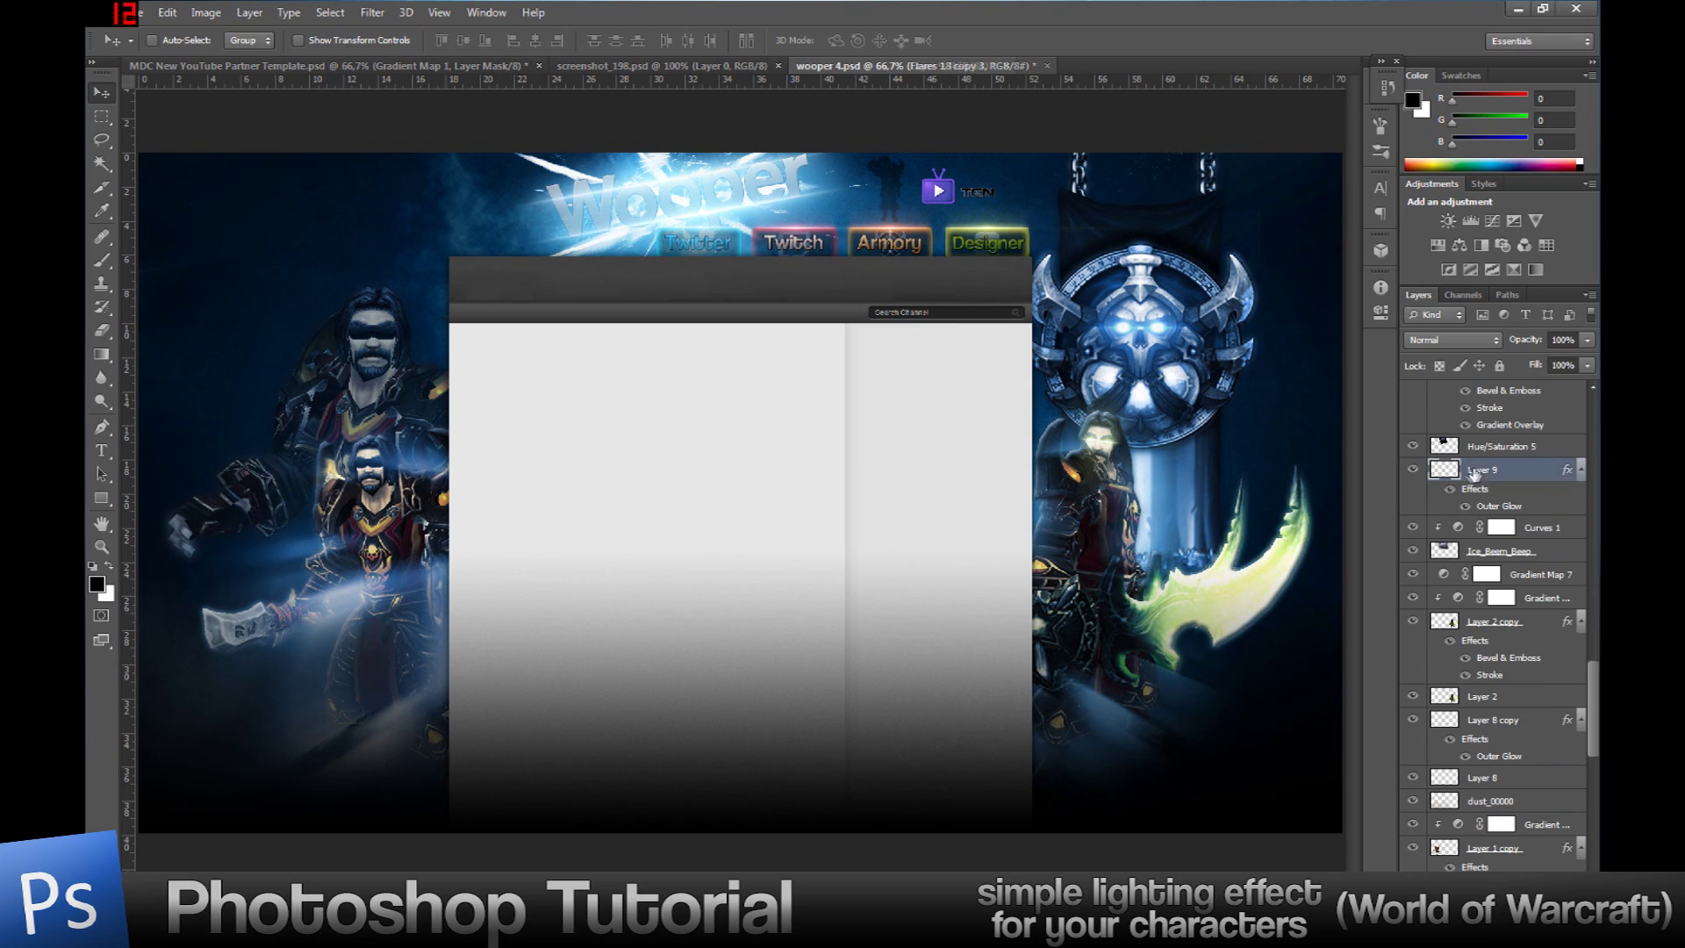
pyautogui.click(1413, 472)
pyautogui.click(1413, 472)
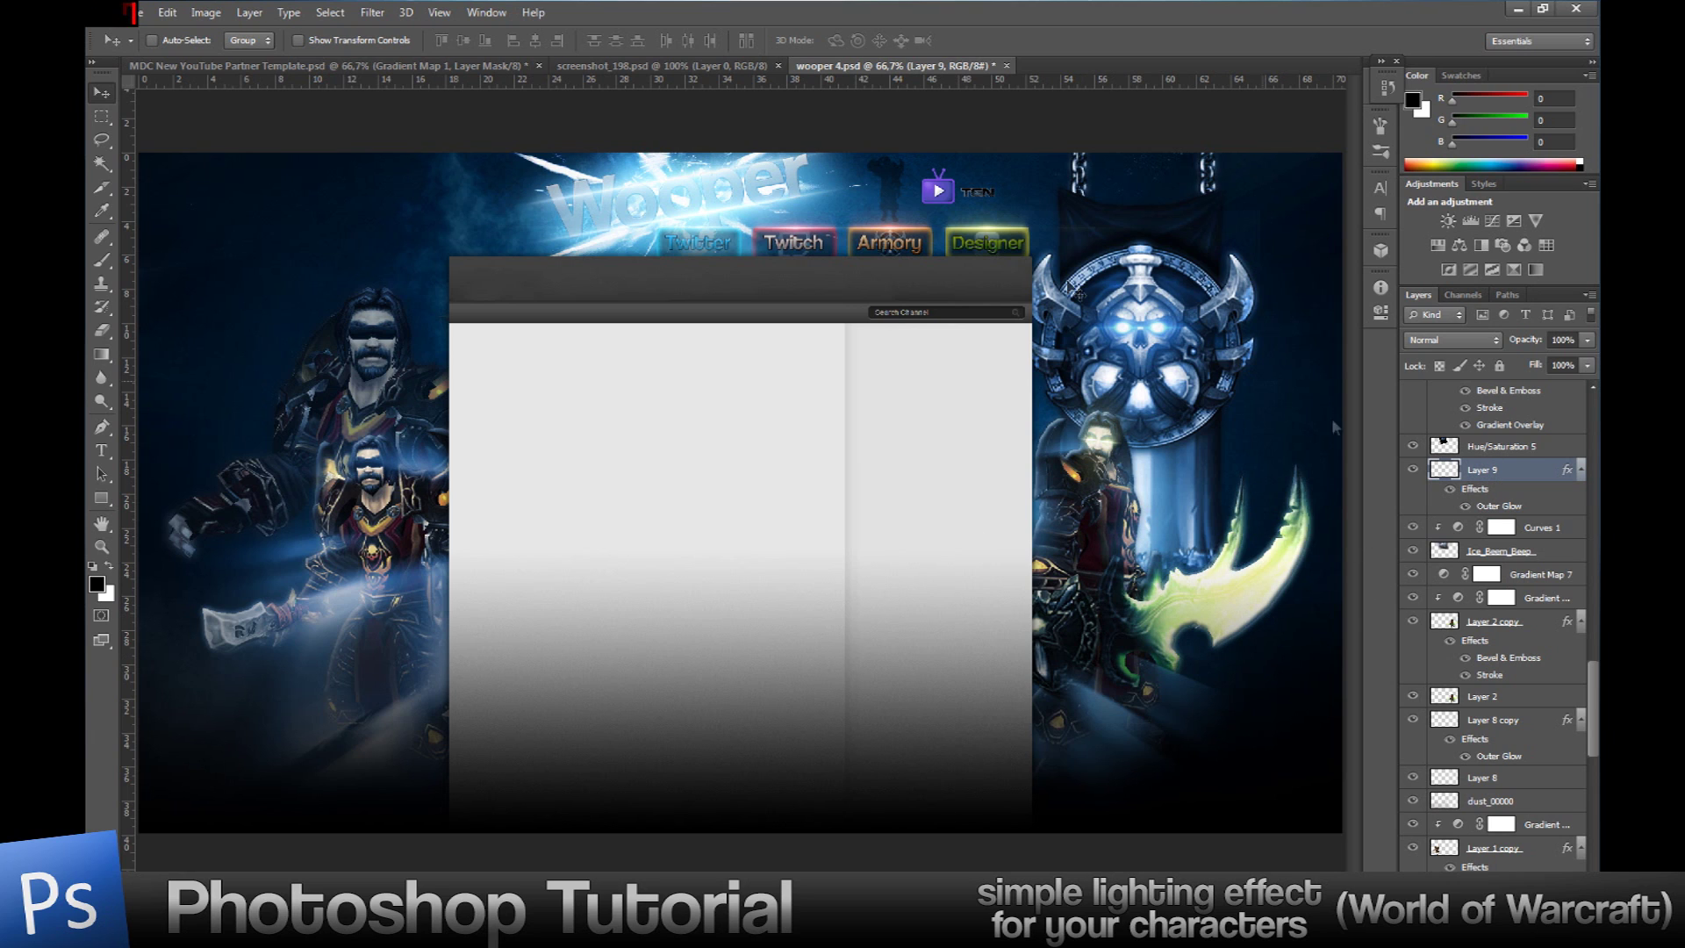
pyautogui.click(735, 66)
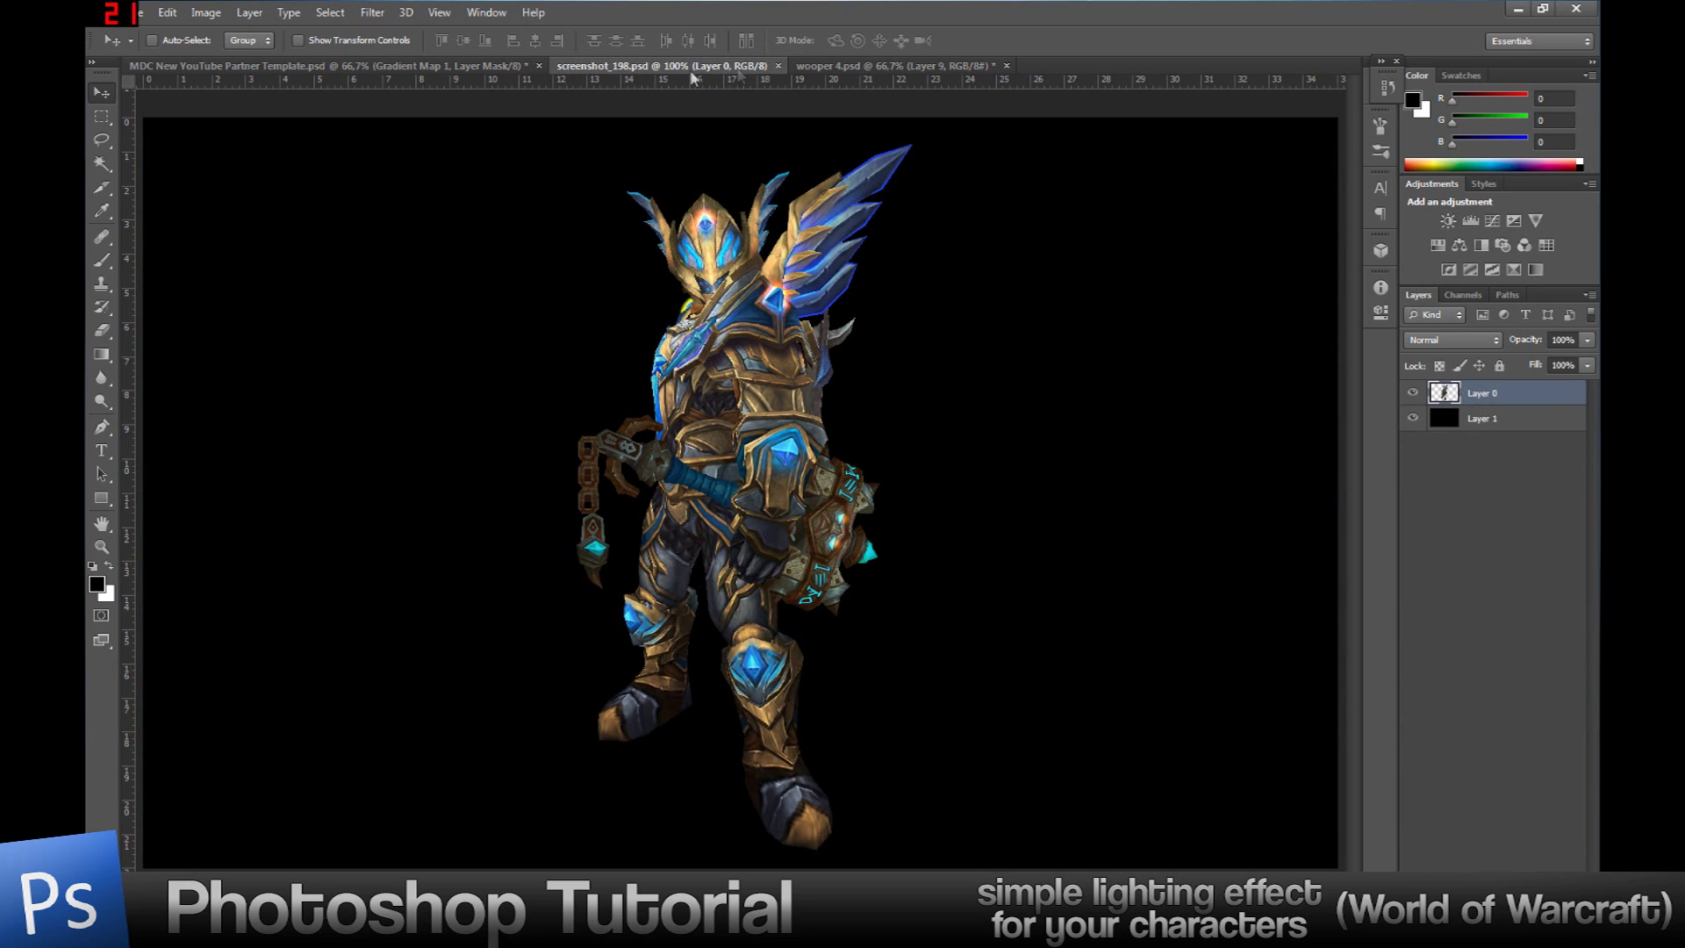
# Switch to the MDC New YouTube Partner Template, drag Layer 1 and select Layer 1 copy
pyautogui.click(458, 66)
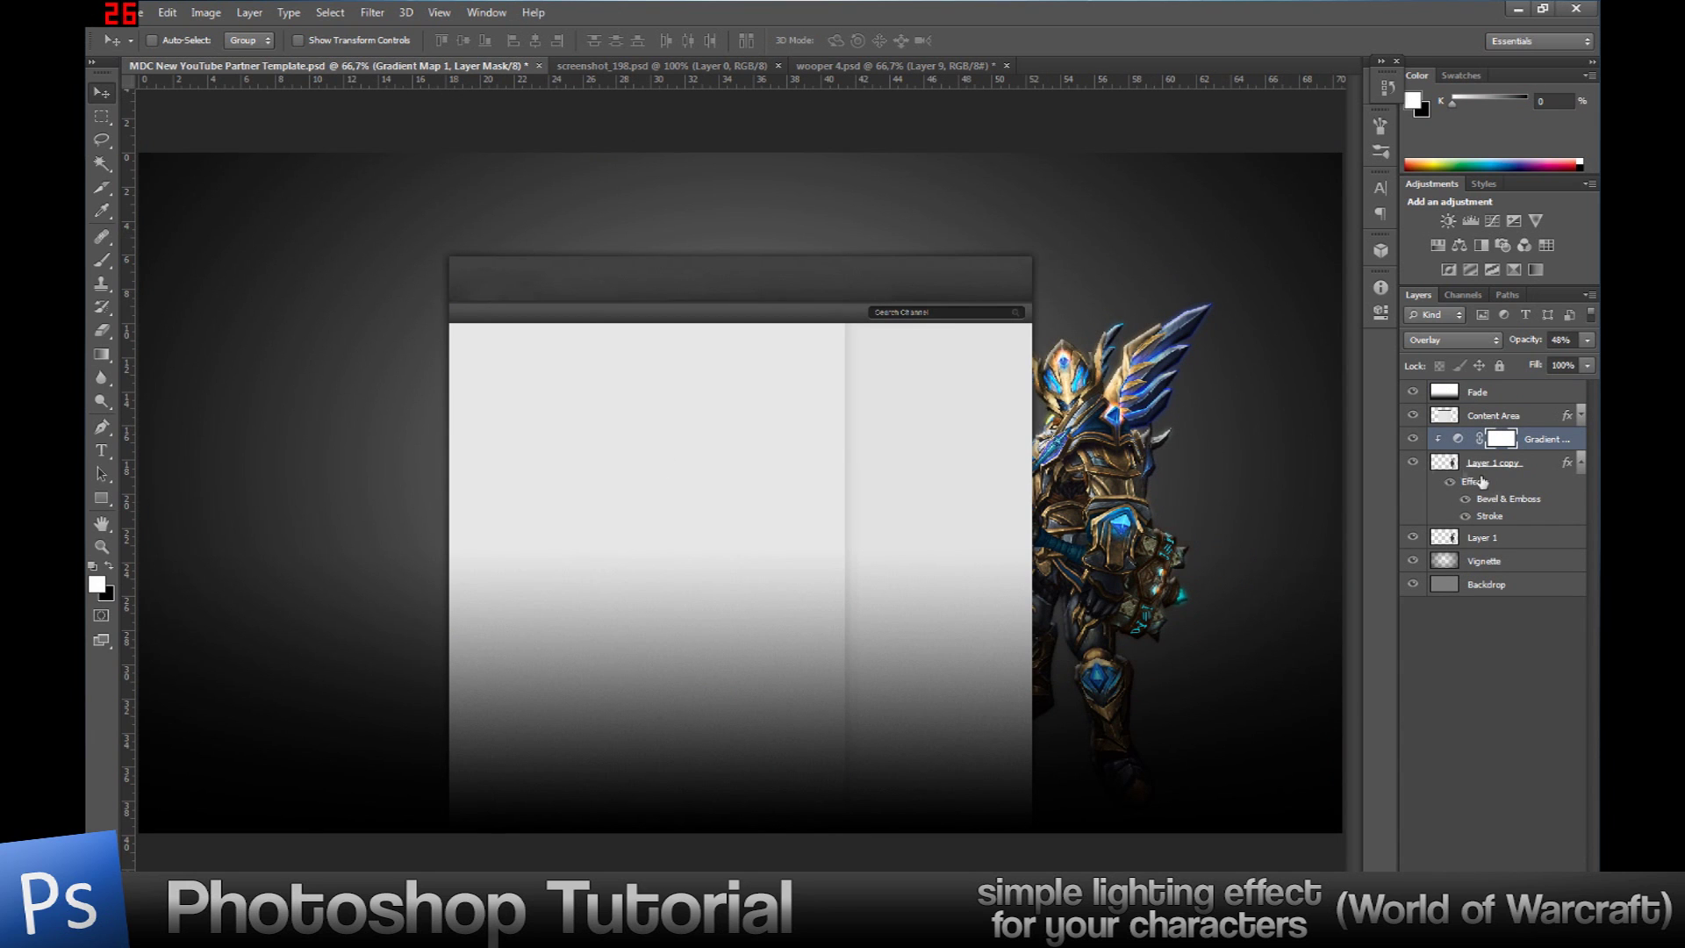
pyautogui.click(1491, 539)
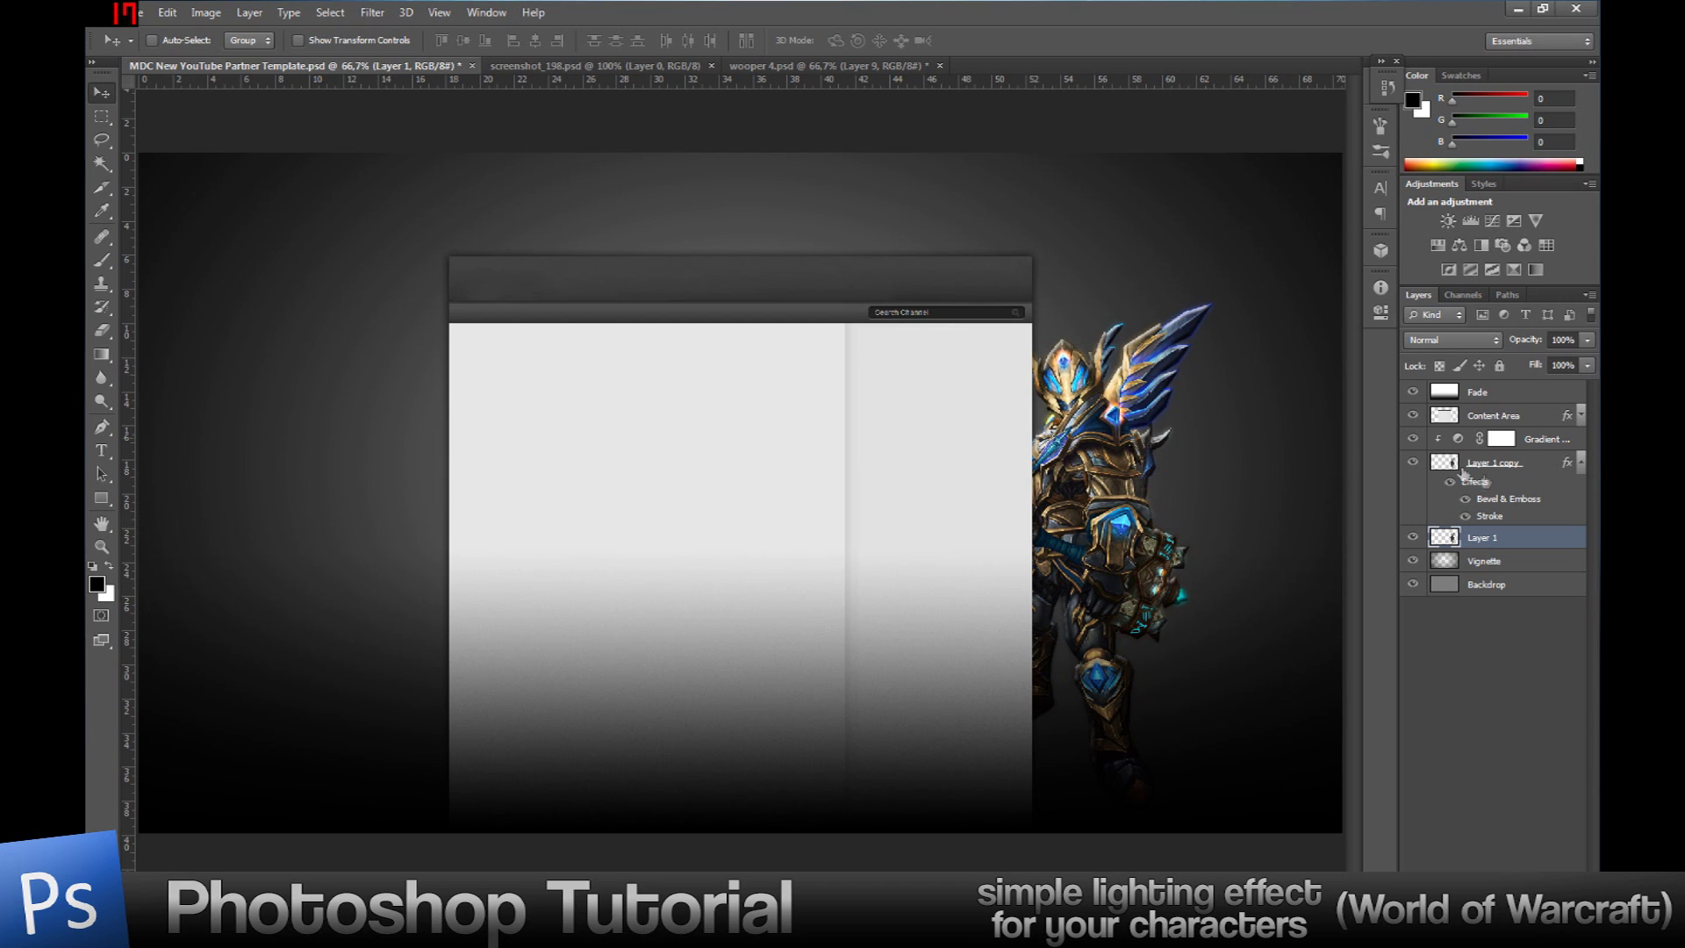
pyautogui.moveTo(1472, 545); pyautogui.dragTo(1437, 501)
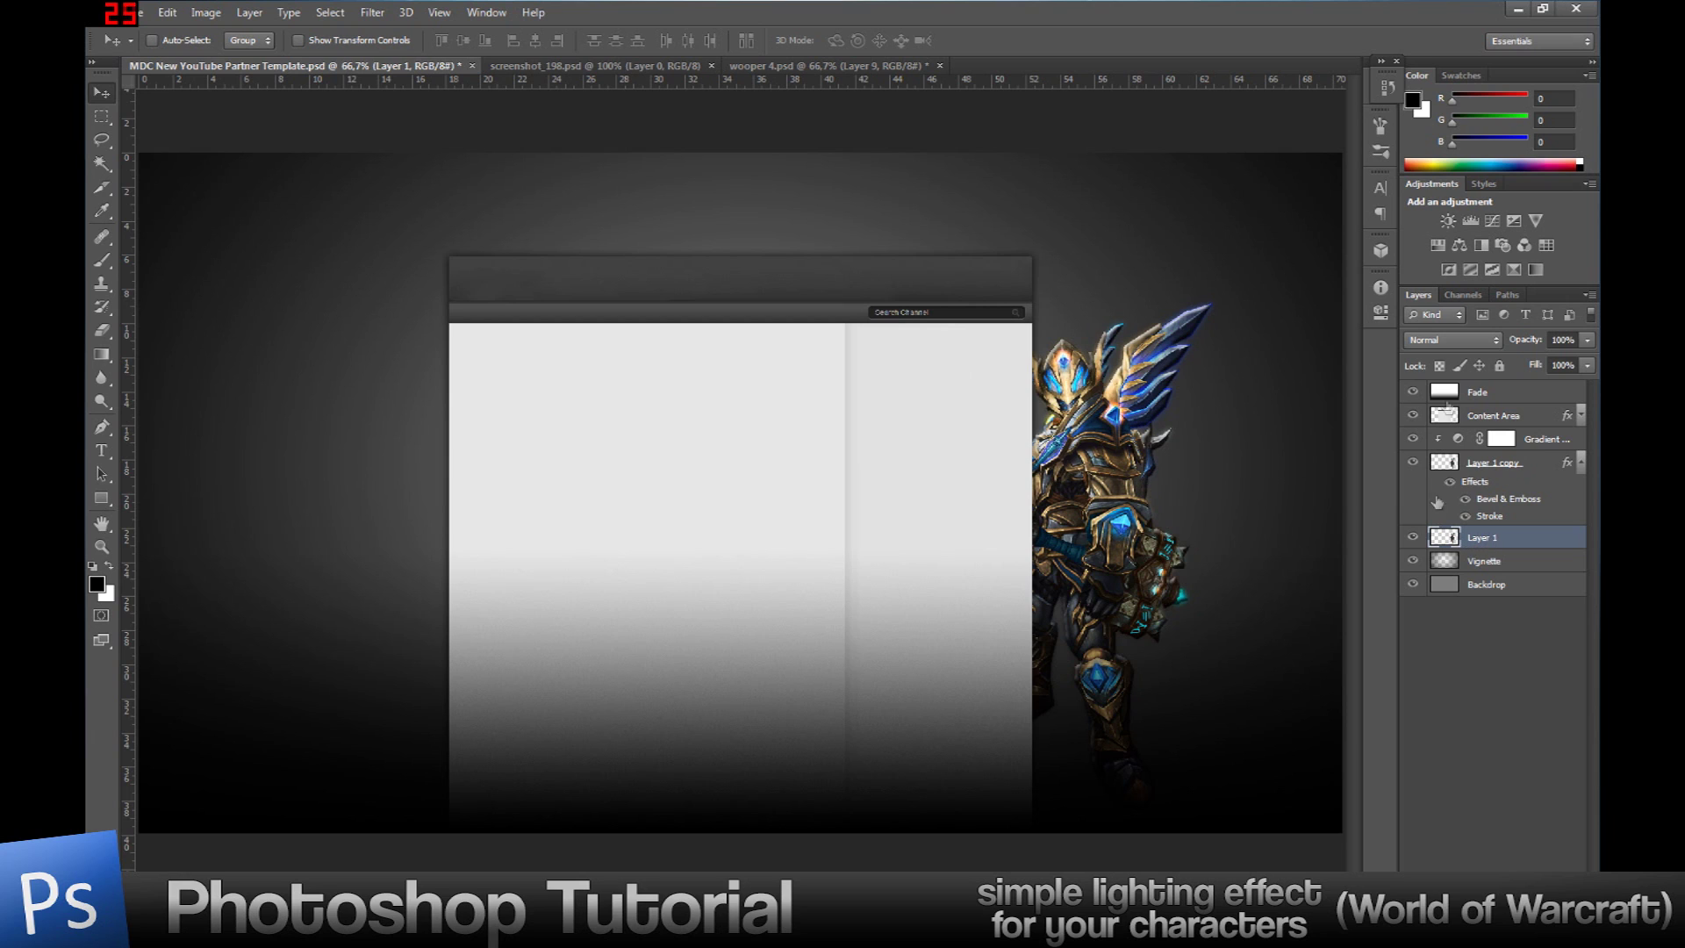
pyautogui.click(1518, 463)
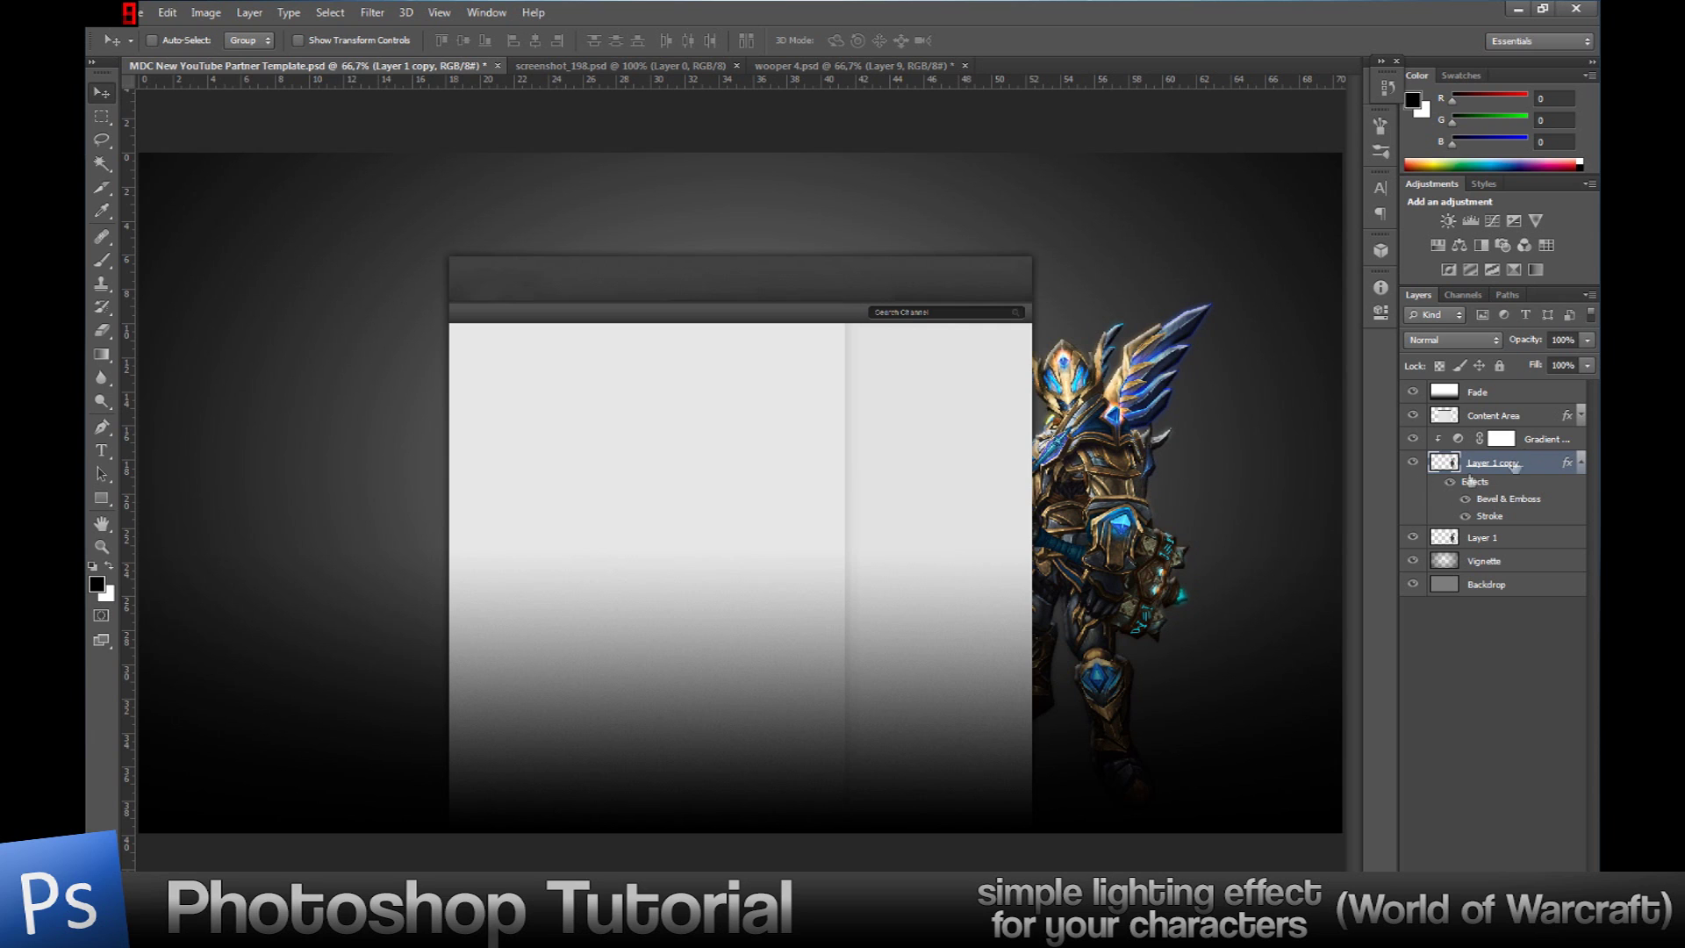
# Compare the character with the Gradient Map and Layer 1 hidden, then select Vignette
pyautogui.click(1413, 439)
pyautogui.click(1413, 438)
pyautogui.click(1413, 438)
pyautogui.click(1413, 439)
pyautogui.click(1413, 537)
pyautogui.click(1413, 537)
pyautogui.click(1458, 542)
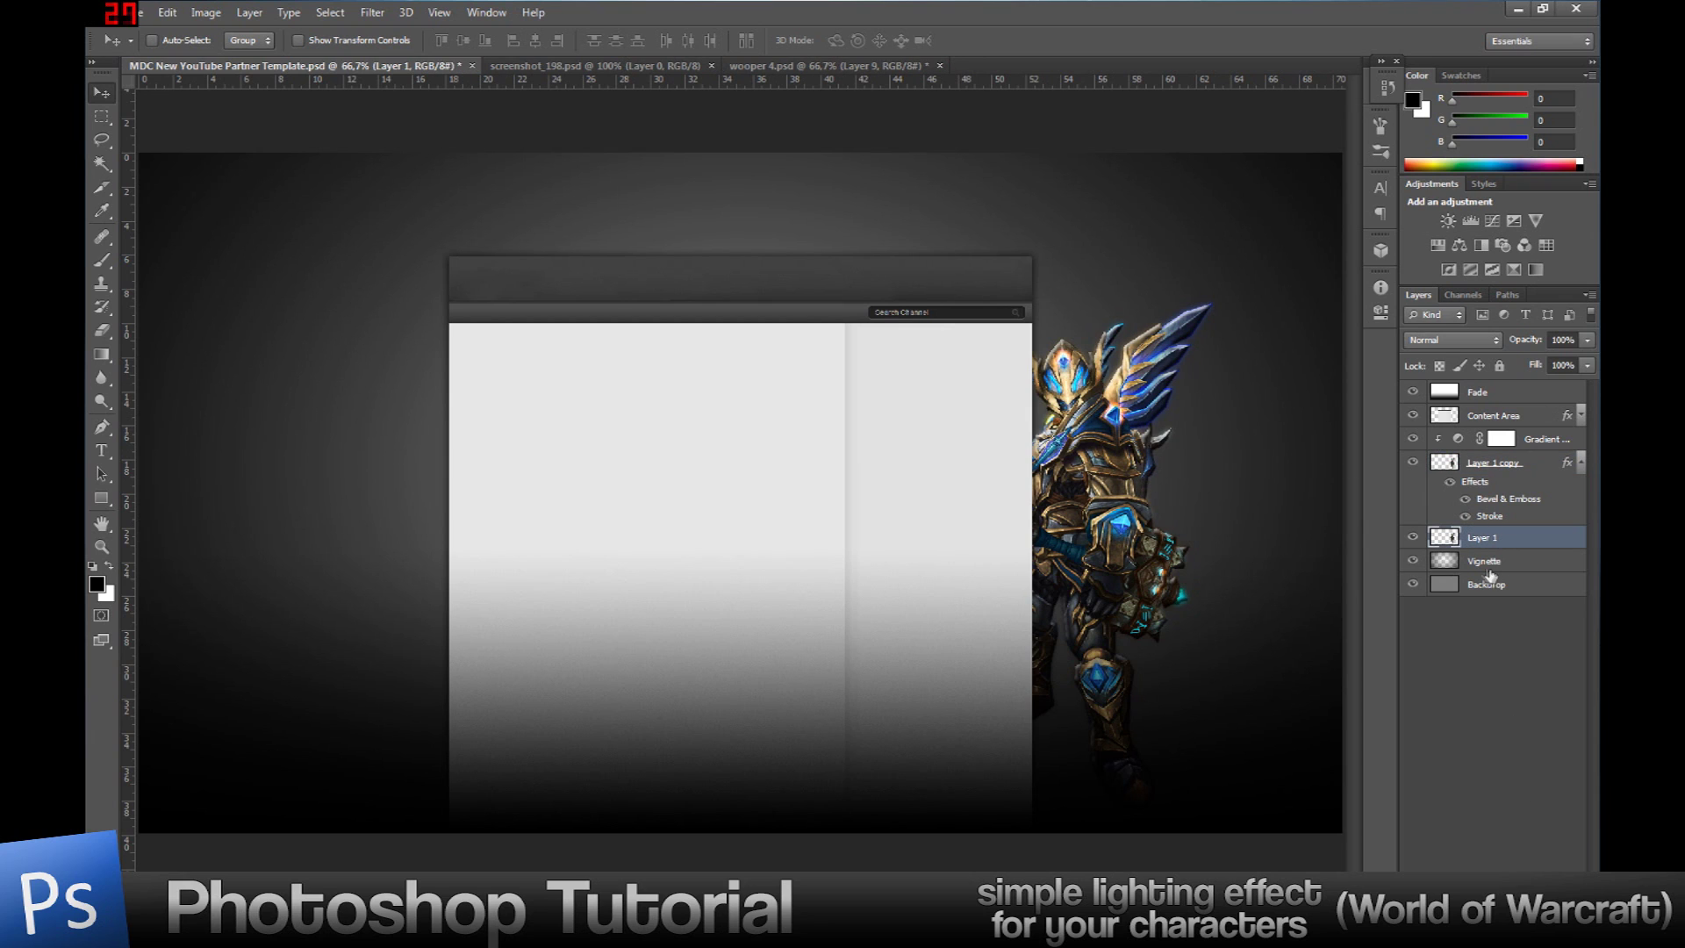
pyautogui.click(1477, 566)
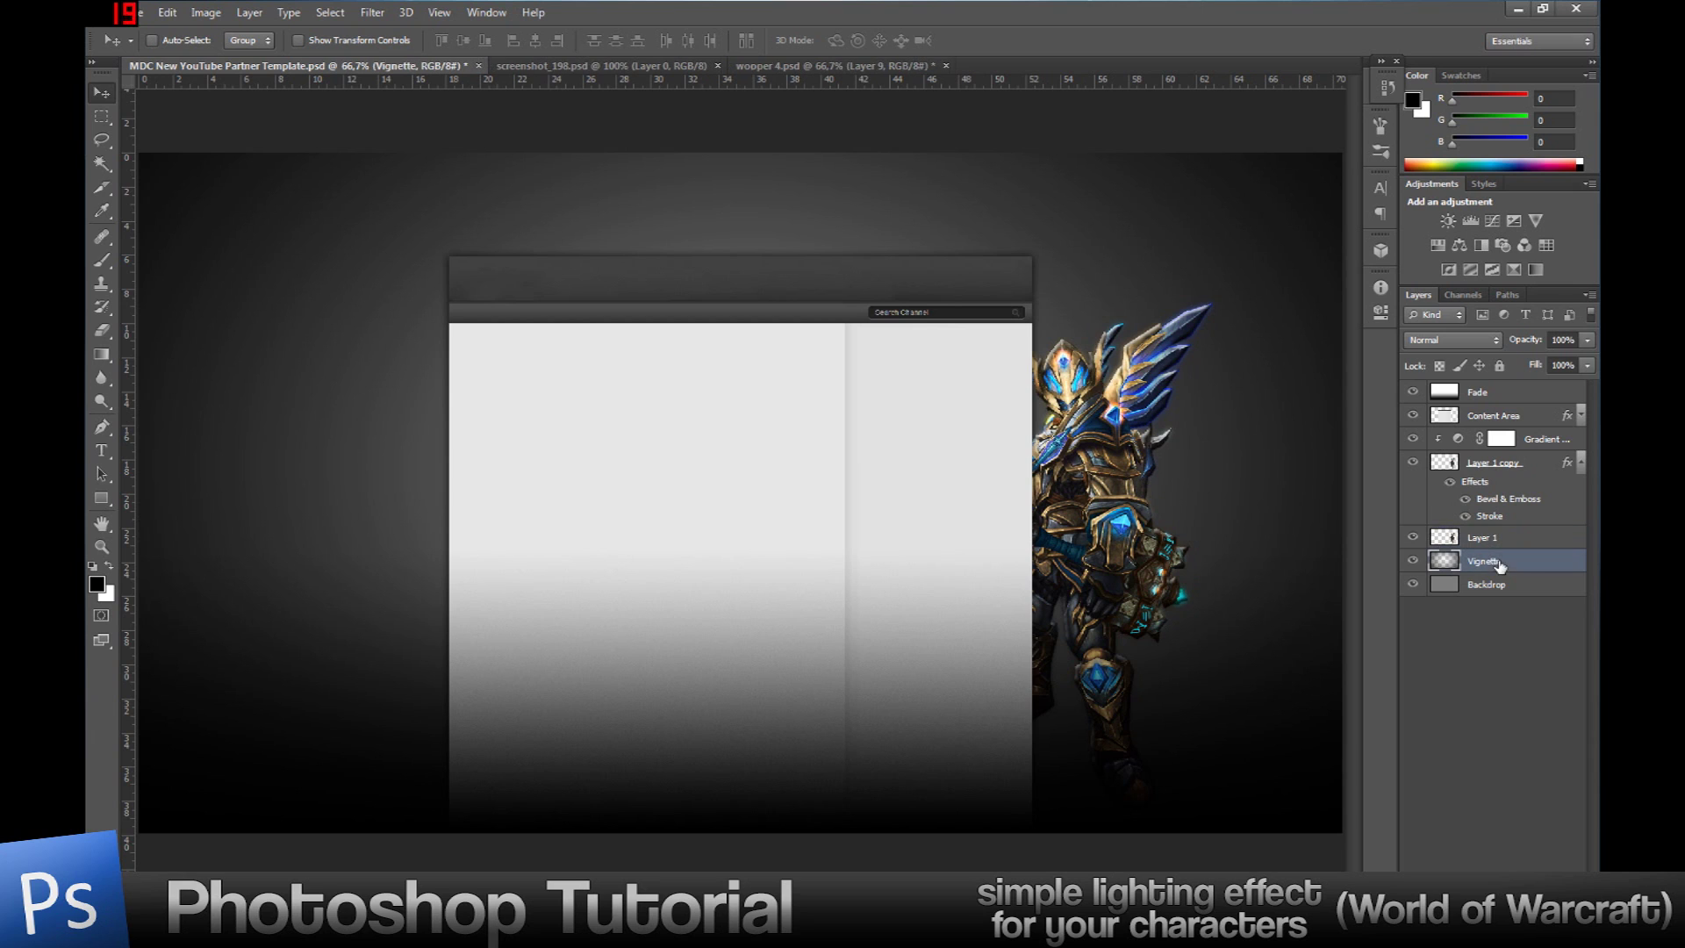
# Add a new empty Layer 2 above Vignette and select it
pyautogui.hotkey('ctrl', 'shift', 'alt', 'n')
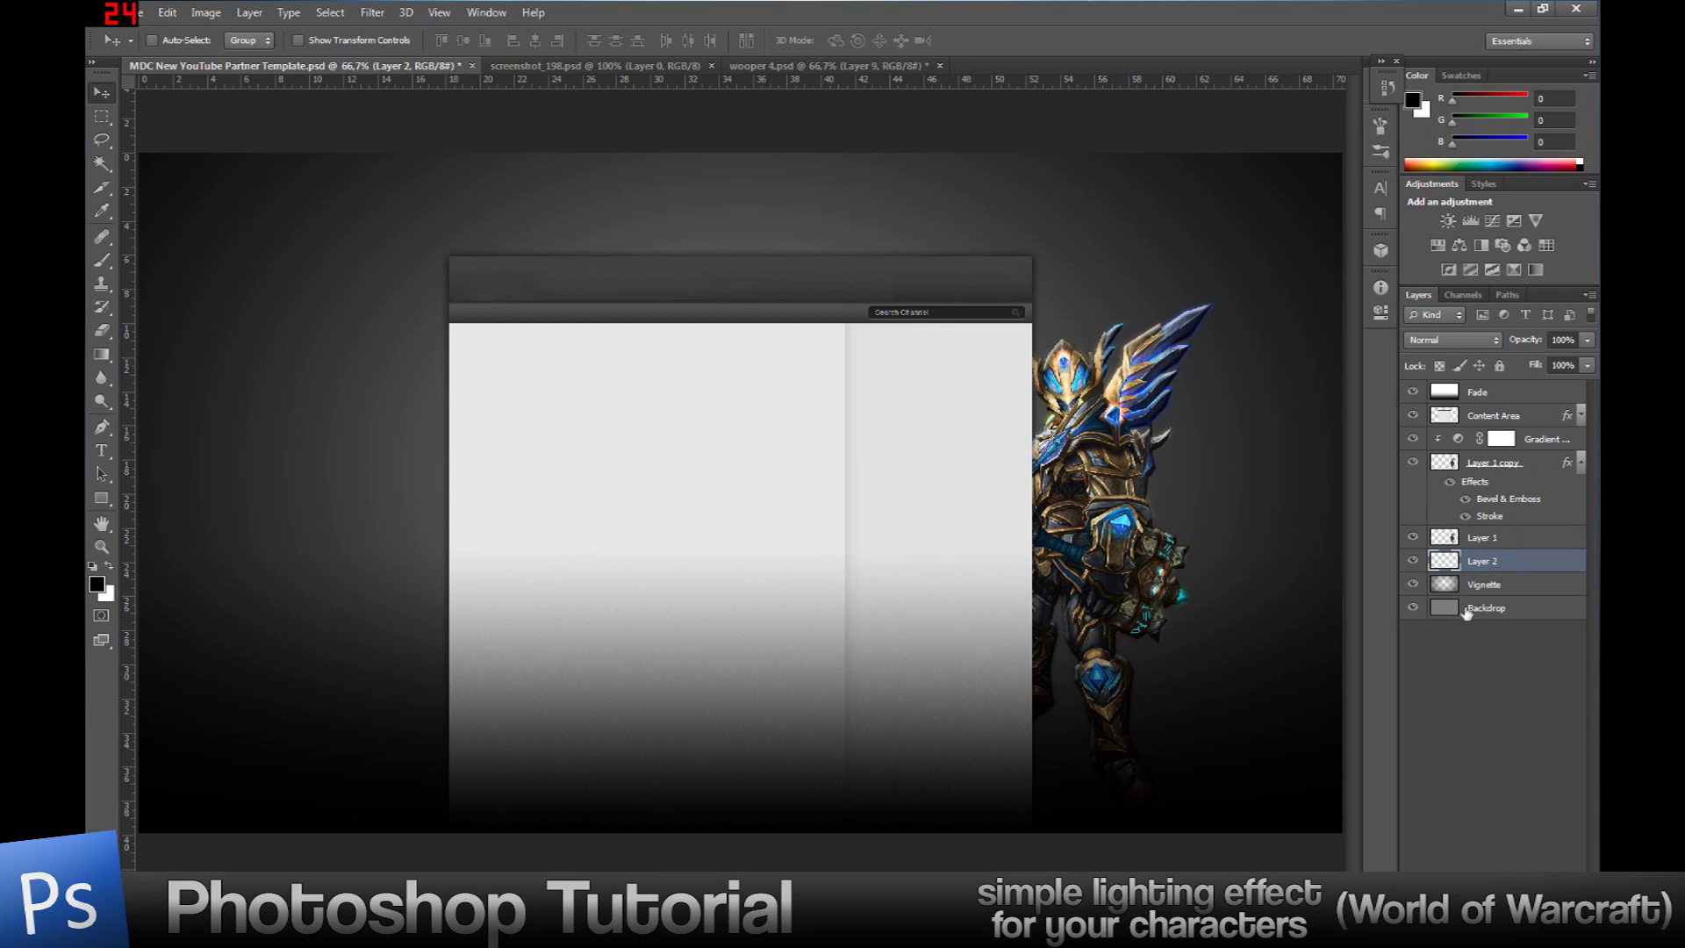
pyautogui.click(1485, 543)
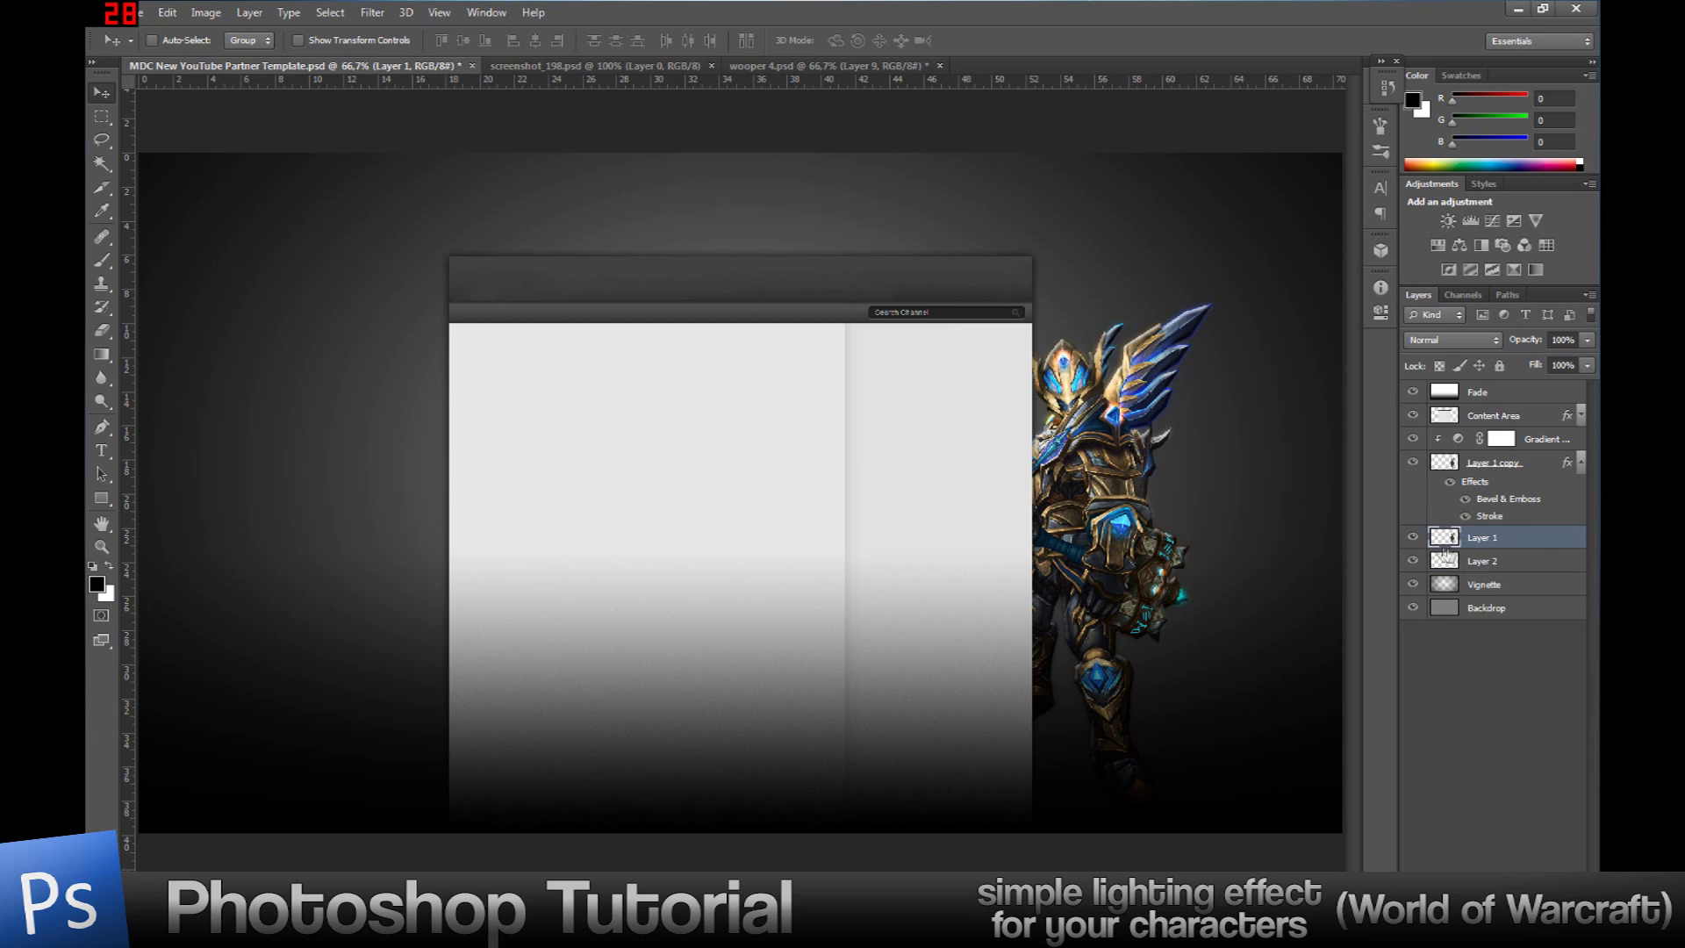
pyautogui.click(1483, 562)
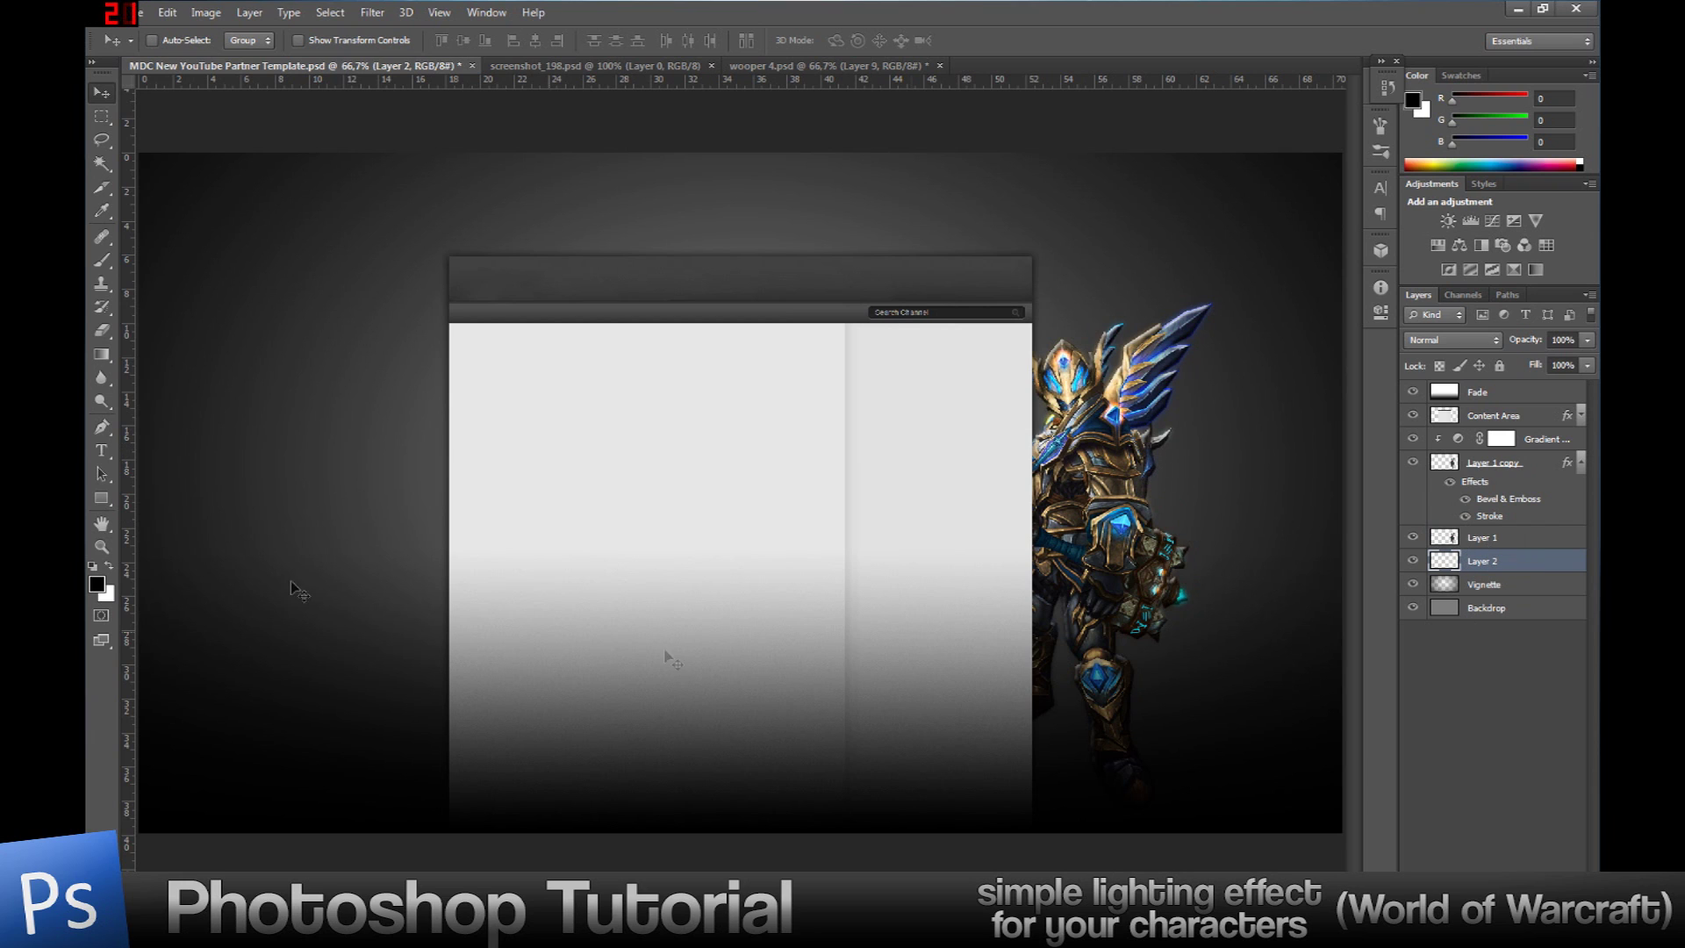
# Switch to the Brush tool and set its size to 156 px
pyautogui.click(102, 261)
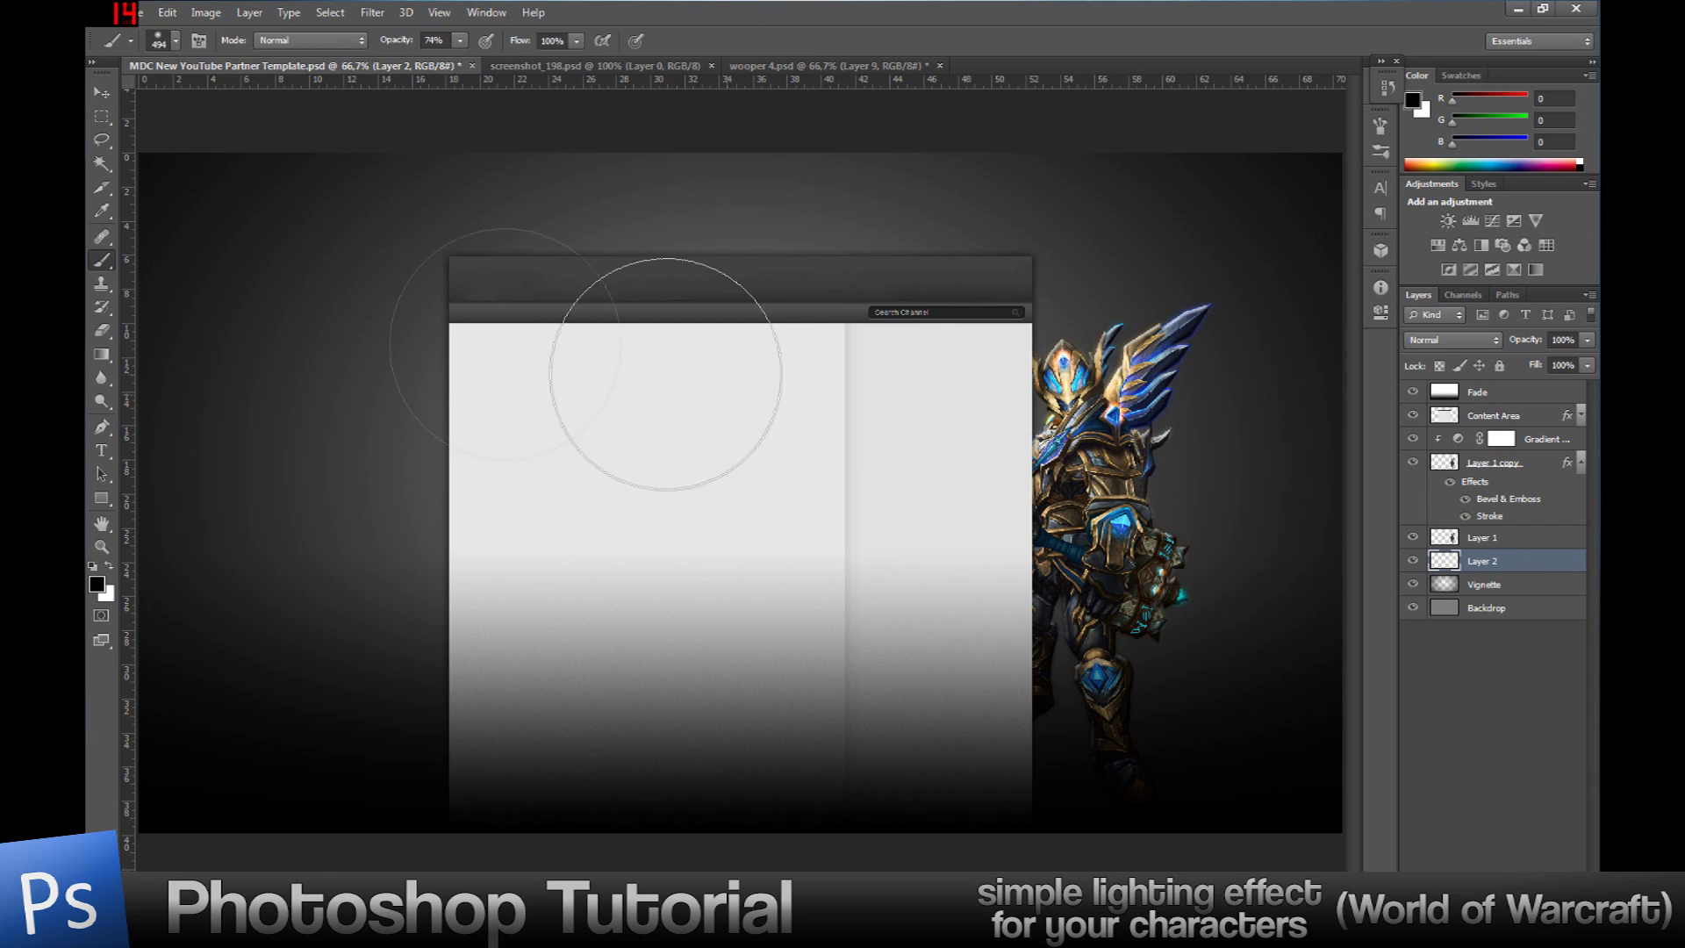
pyautogui.click(176, 43)
pyautogui.click(239, 95)
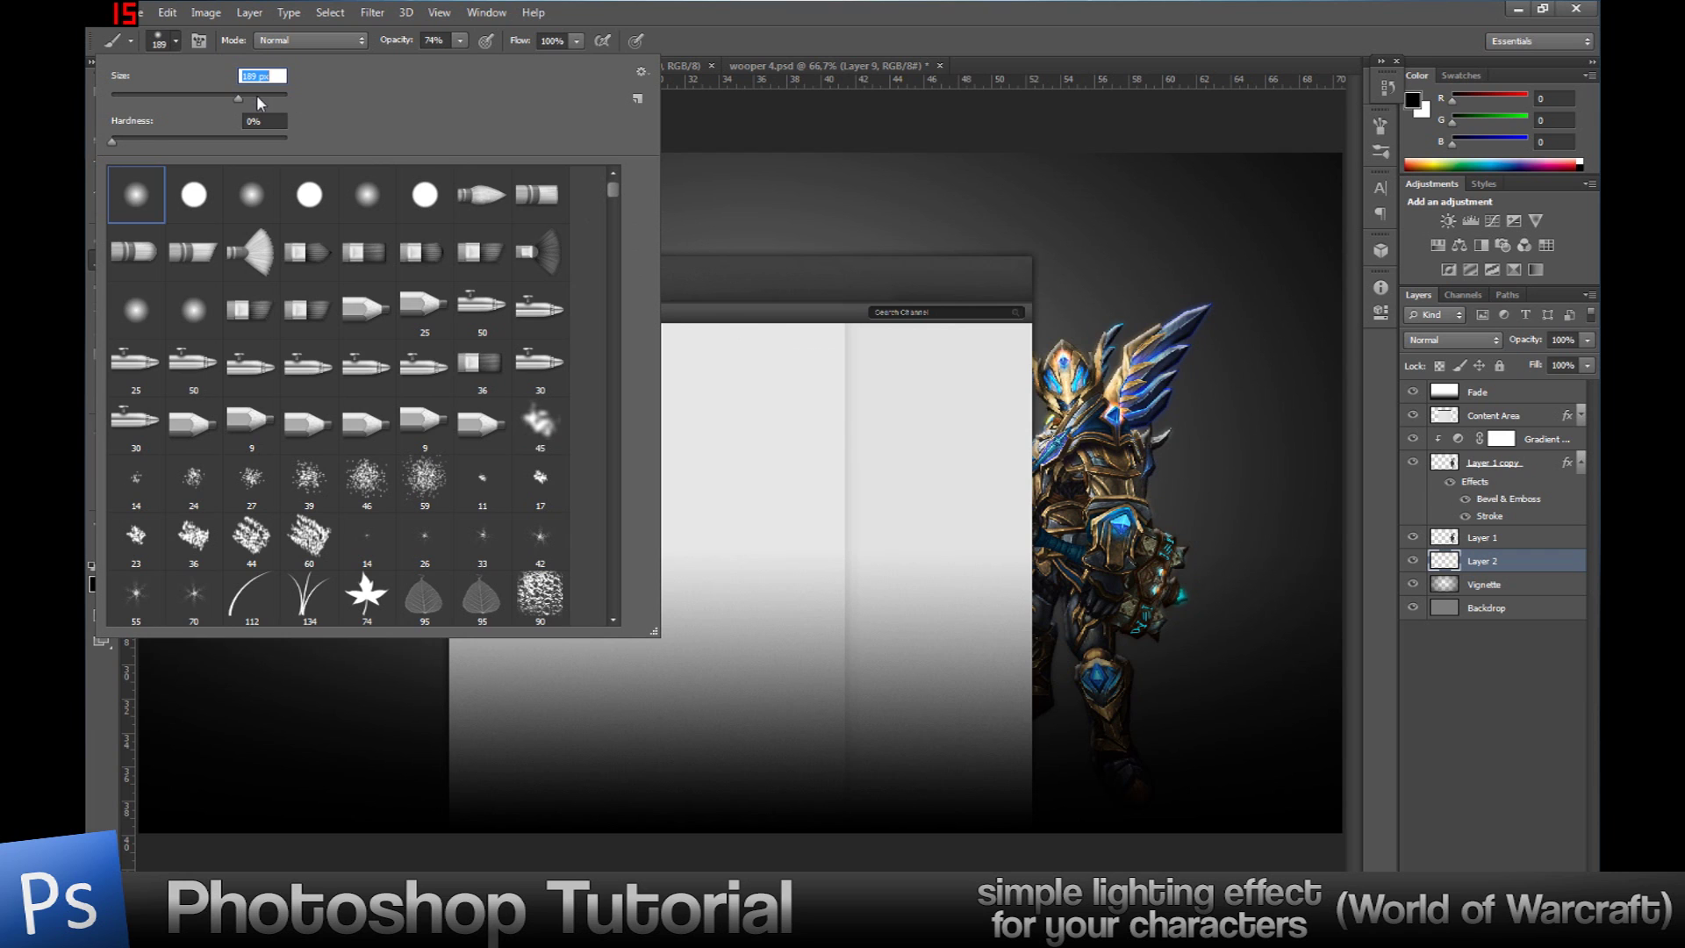
pyautogui.click(225, 95)
pyautogui.click(177, 40)
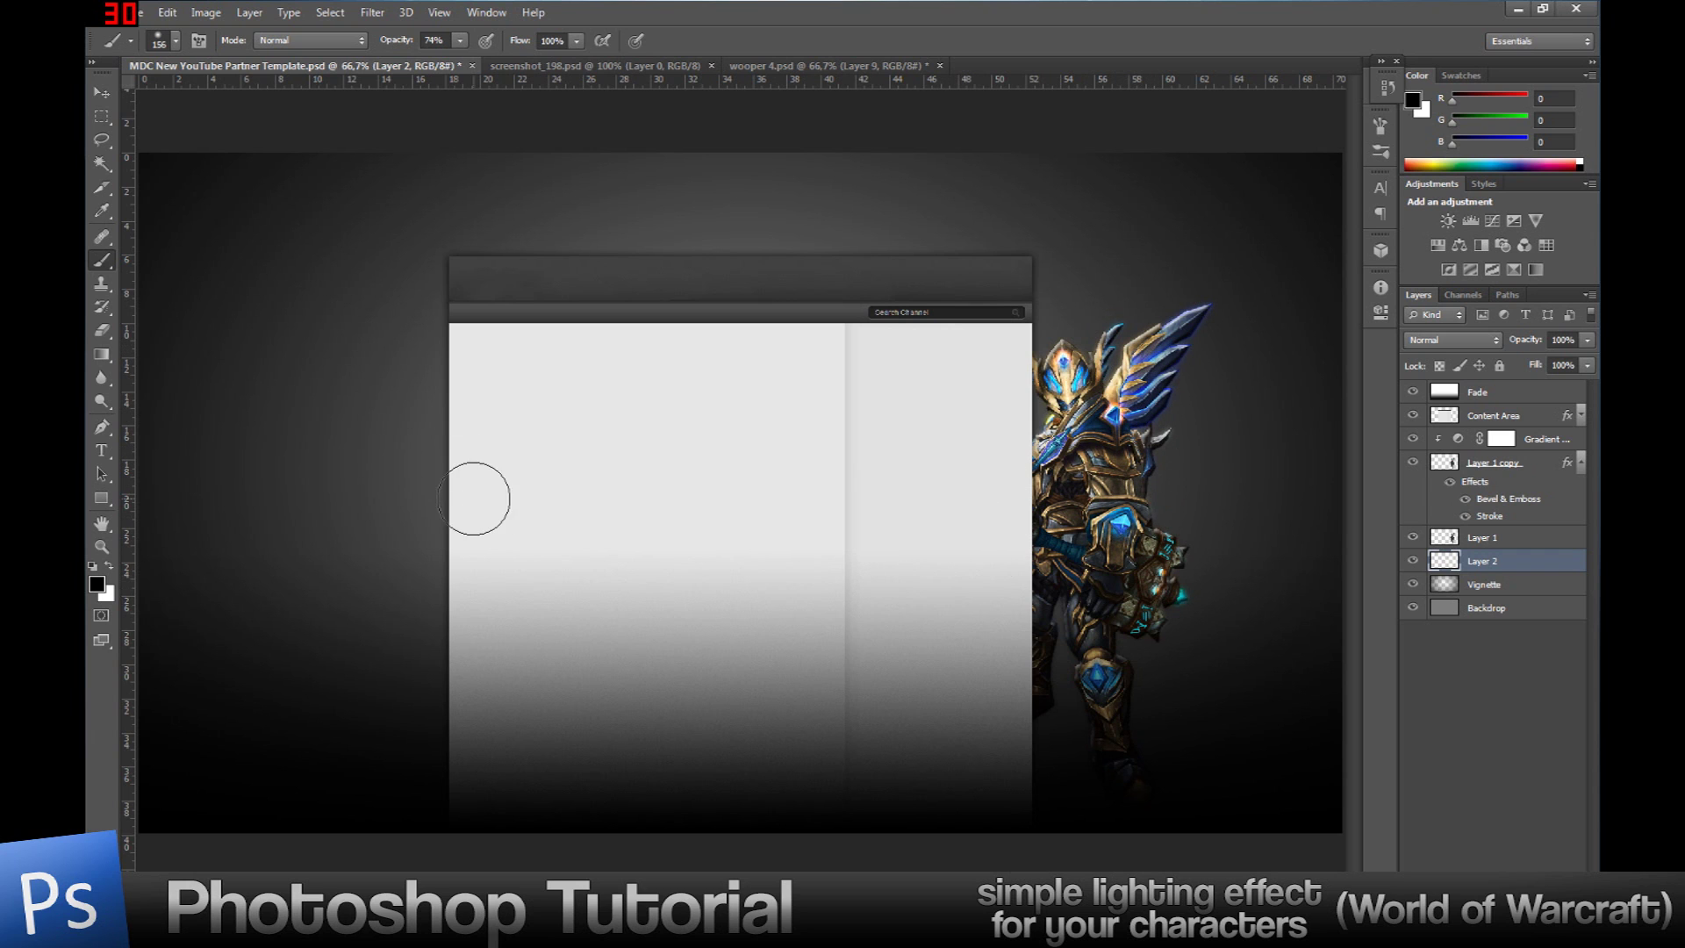
# Set the foreground colour to white and return to the Brush tool
pyautogui.click(93, 584)
pyautogui.moveTo(591, 517); pyautogui.dragTo(538, 361)
pyautogui.click(965, 350)
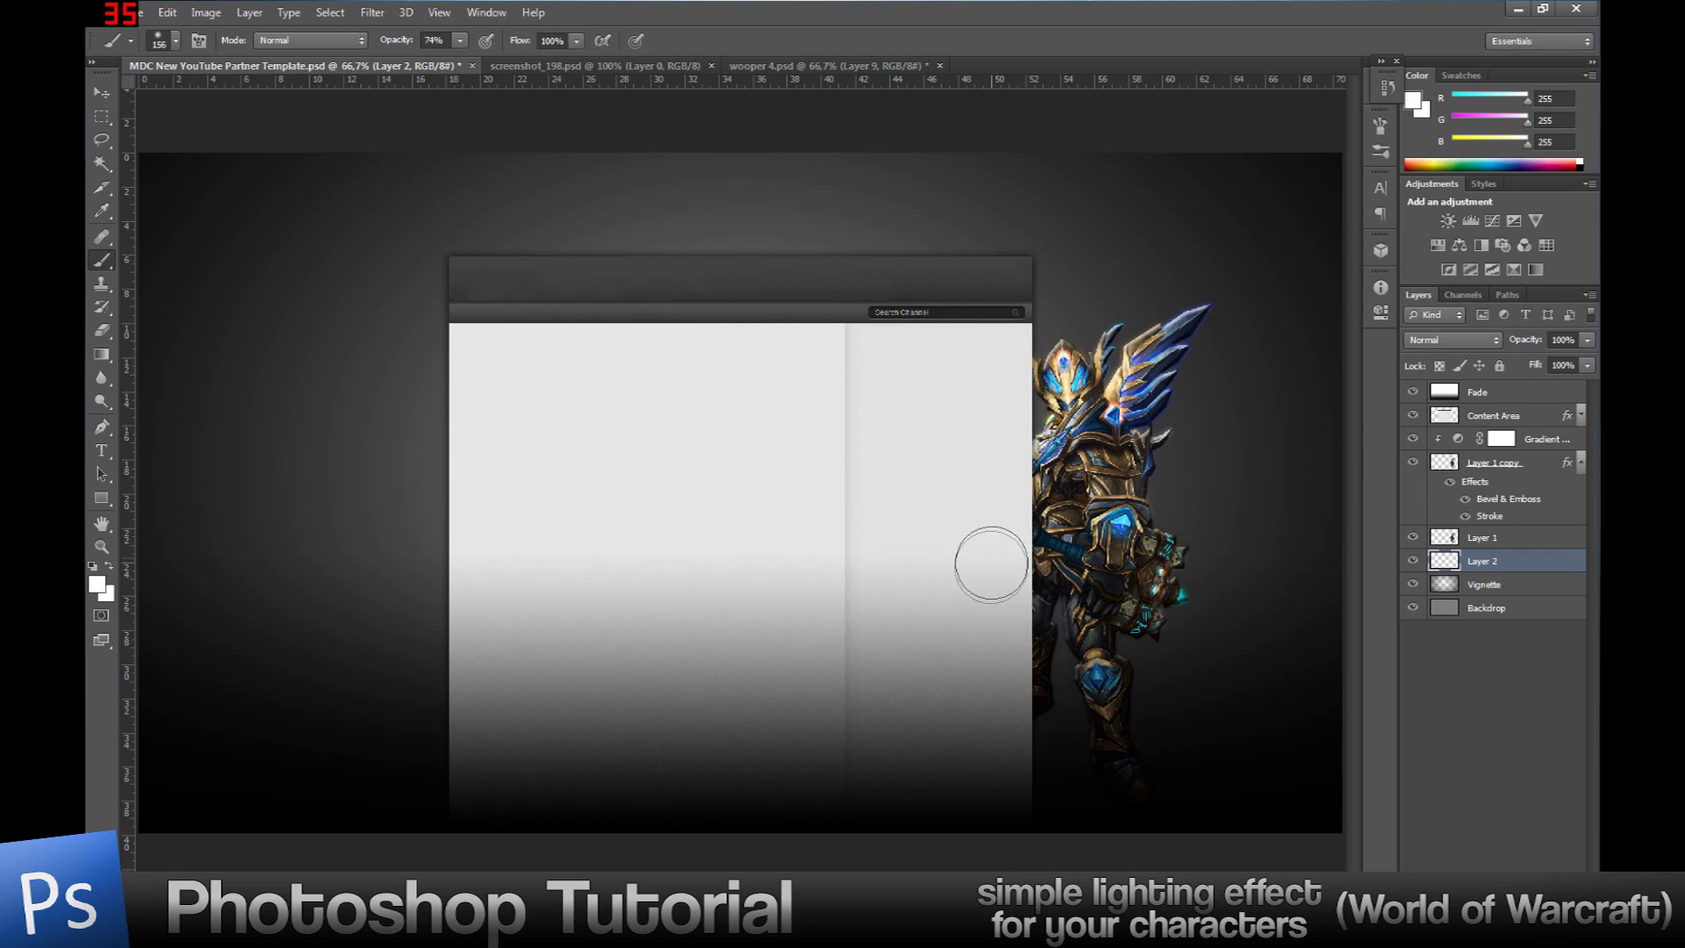
pyautogui.press('i')
pyautogui.click(96, 584)
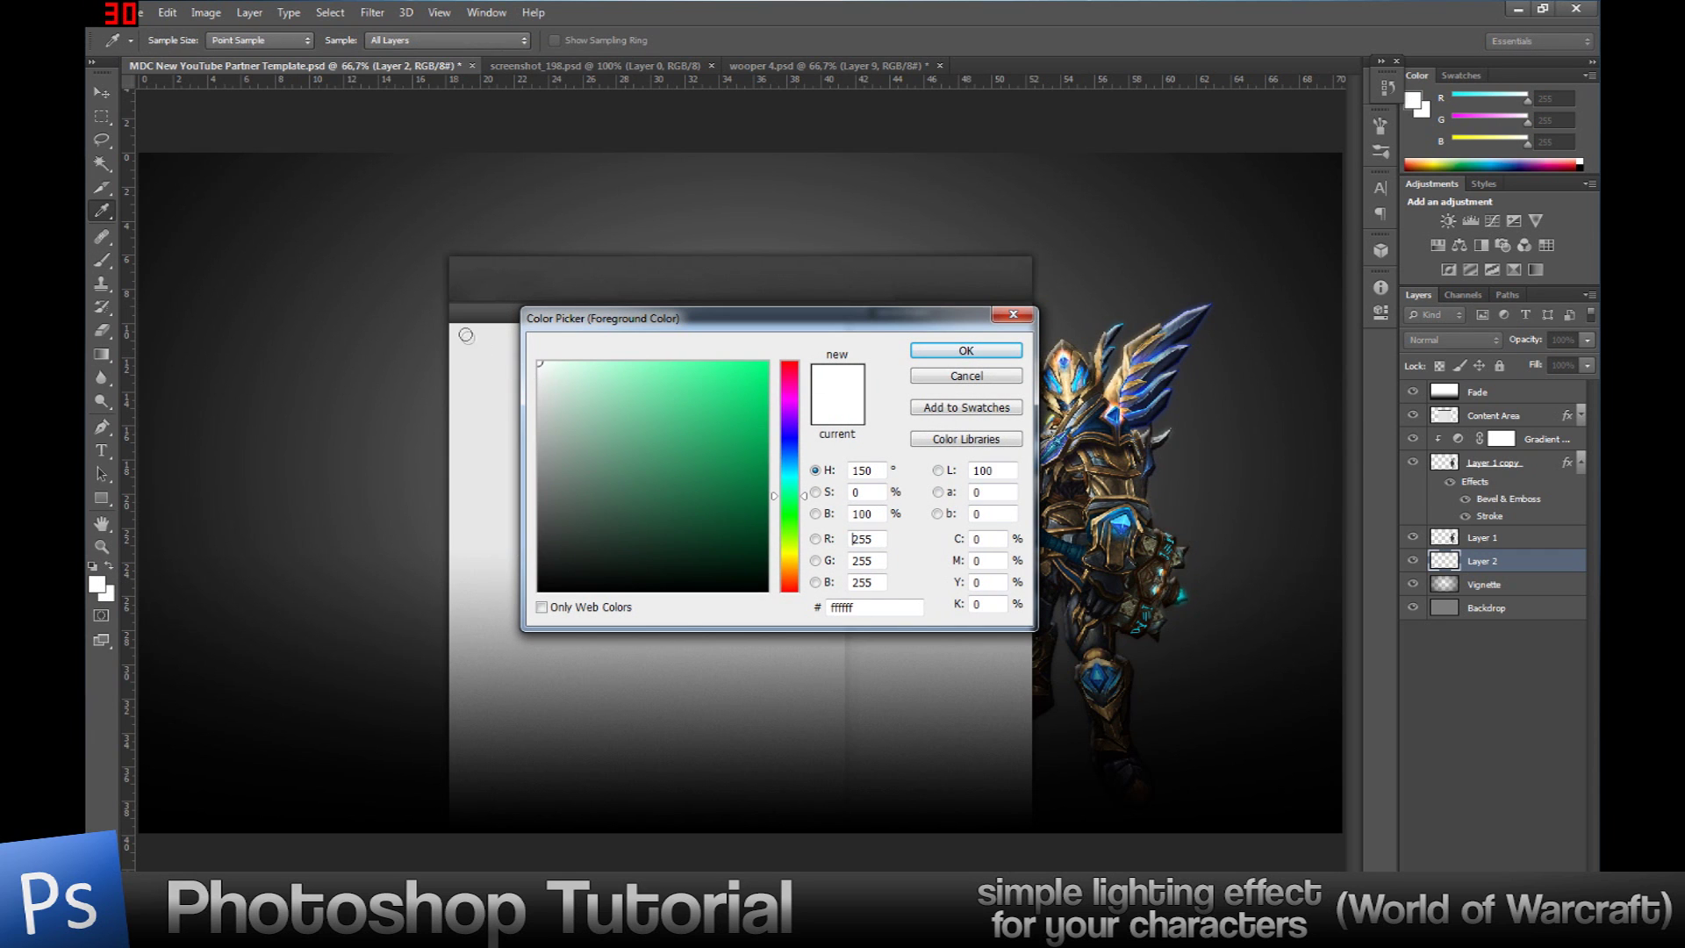
pyautogui.click(965, 350)
pyautogui.press('b')
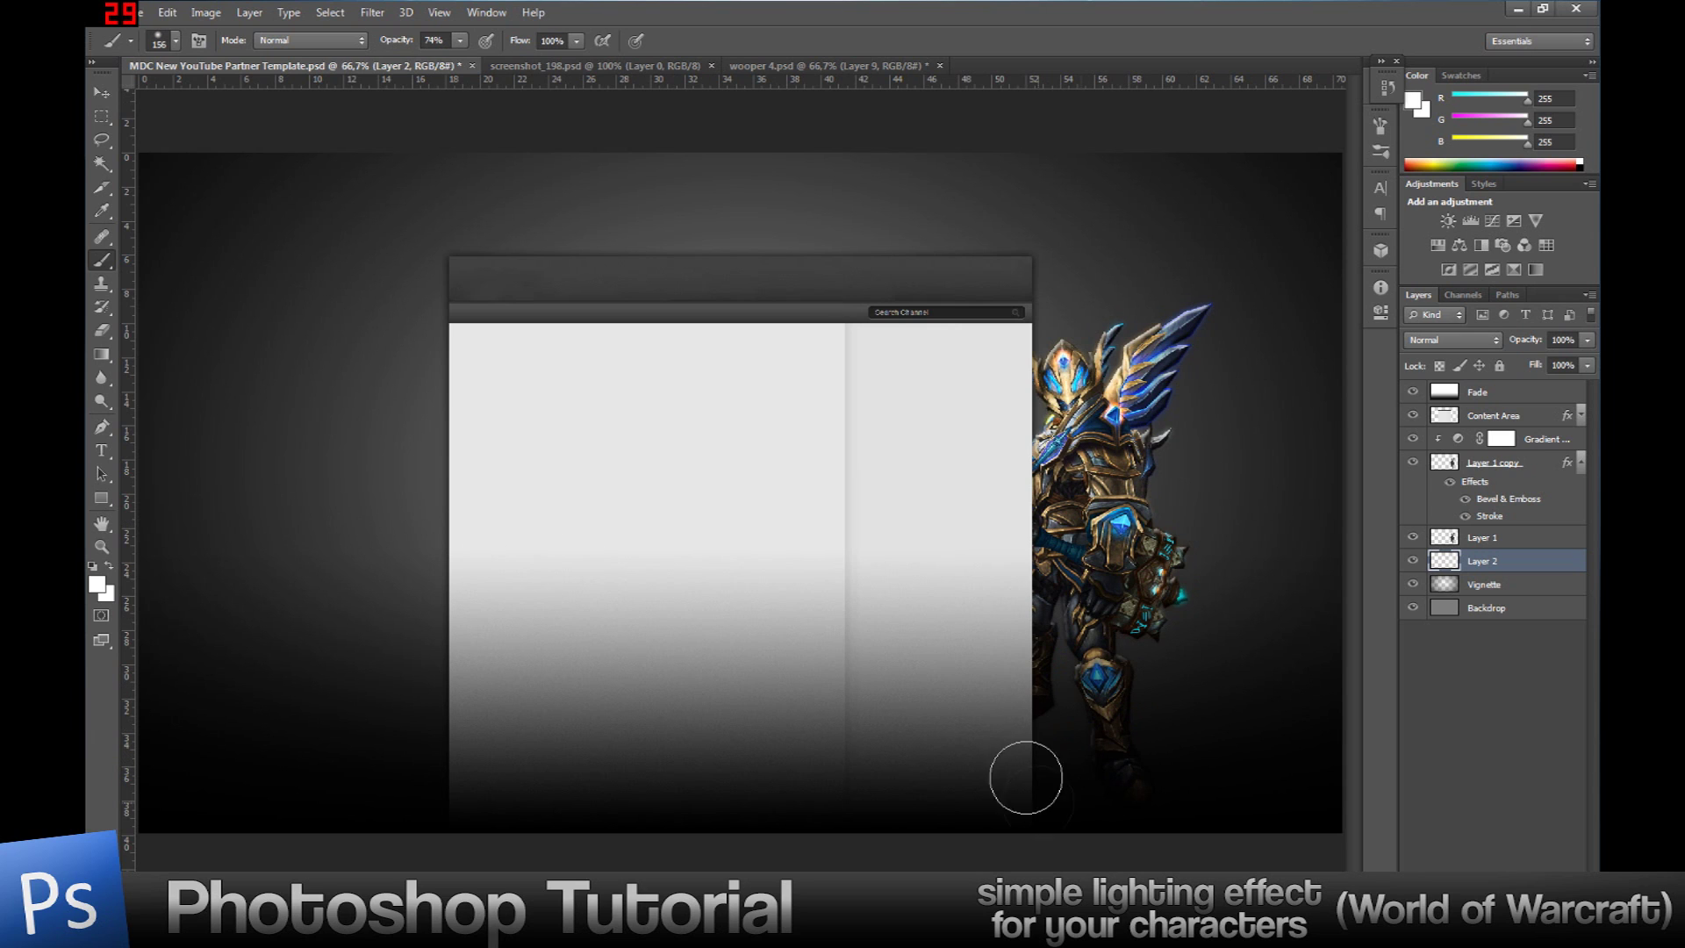
# Paint a soft white glow behind the character's leg on Layer 2
pyautogui.click(1487, 541)
pyautogui.click(1490, 563)
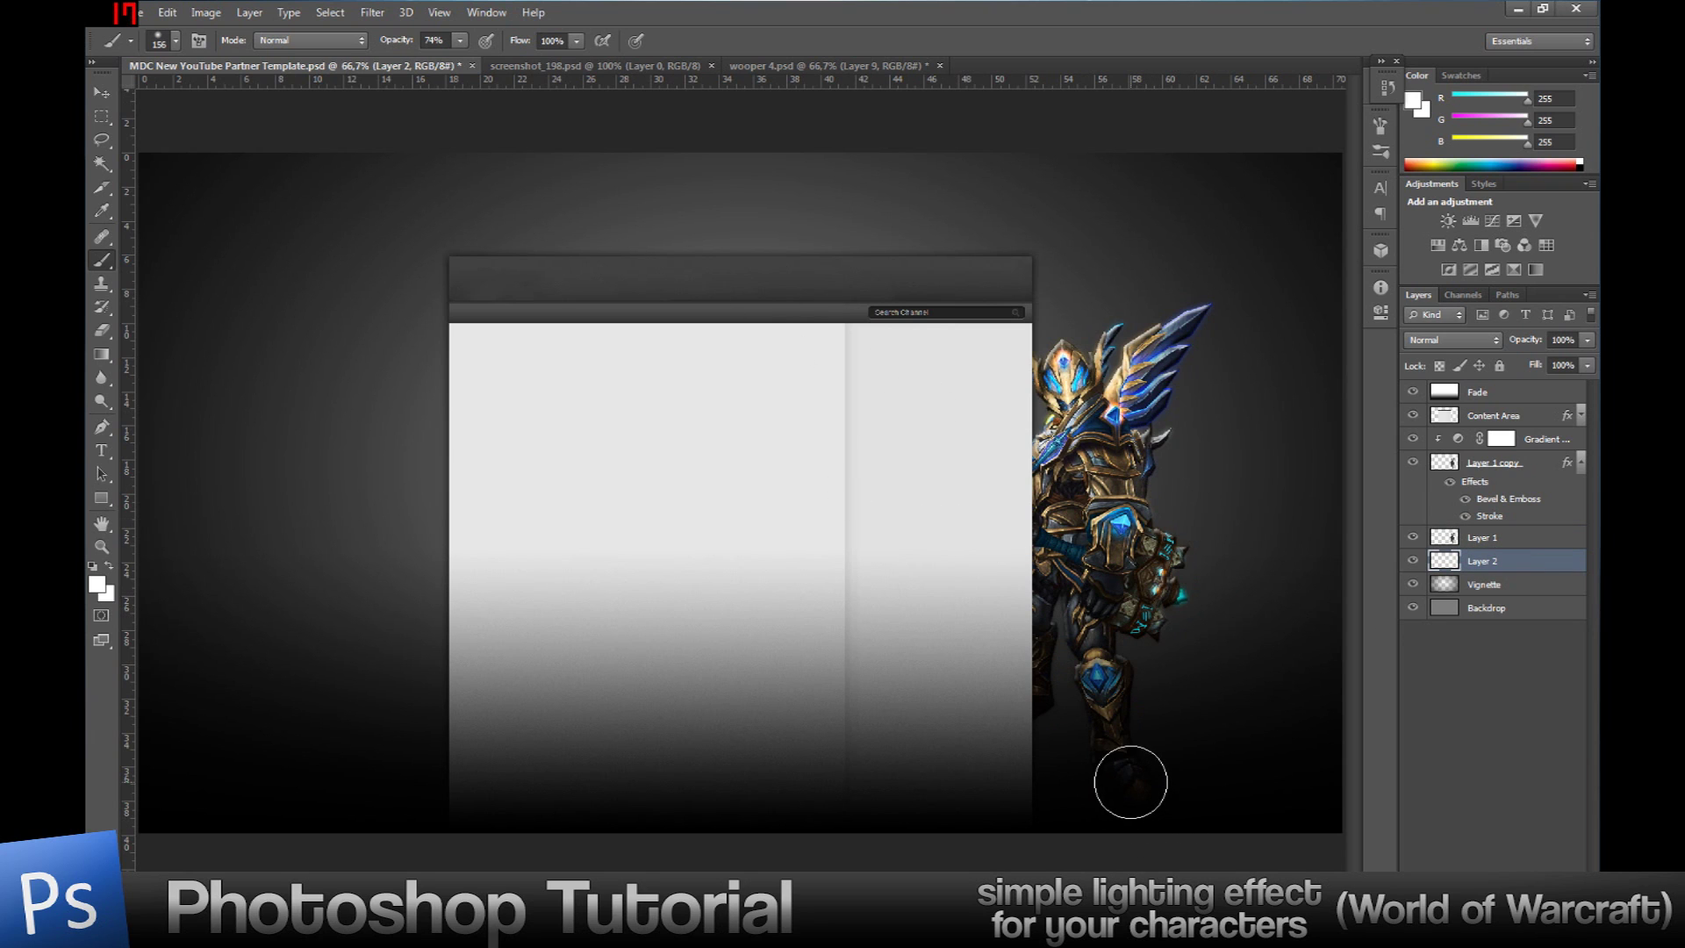
pyautogui.moveTo(1115, 764)
pyautogui.mouseDown()
pyautogui.moveTo(1104, 606)
pyautogui.moveTo(1141, 614)
pyautogui.moveTo(1167, 579)
pyautogui.moveTo(1158, 540)
pyautogui.moveTo(1130, 525)
pyautogui.moveTo(1130, 439)
pyautogui.moveTo(1180, 353)
pyautogui.moveTo(1104, 443)
pyautogui.moveTo(1049, 420)
pyautogui.moveTo(1053, 393)
pyautogui.moveTo(1070, 385)
pyautogui.moveTo(1081, 443)
pyautogui.moveTo(1019, 502)
pyautogui.moveTo(1044, 553)
pyautogui.moveTo(1024, 569)
pyautogui.moveTo(1036, 646)
pyautogui.moveTo(1008, 675)
pyautogui.mouseUp()
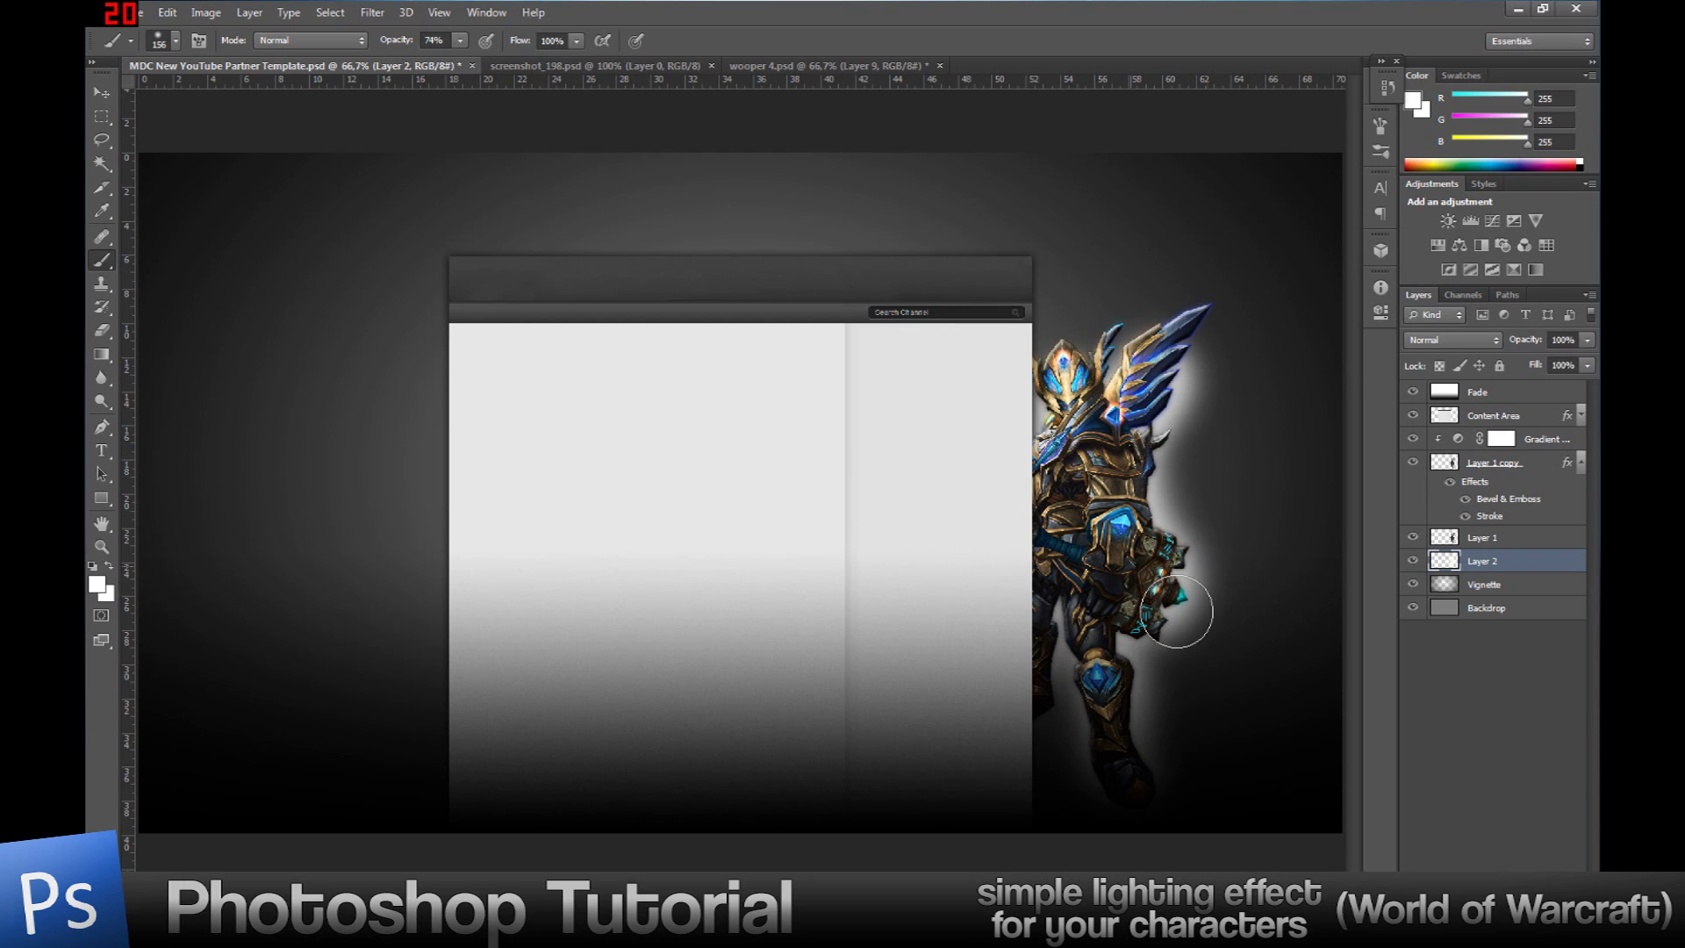
# Load the character outline from Layer 1 copy, go back to Layer 2, then deselect
pyautogui.click(1490, 472)
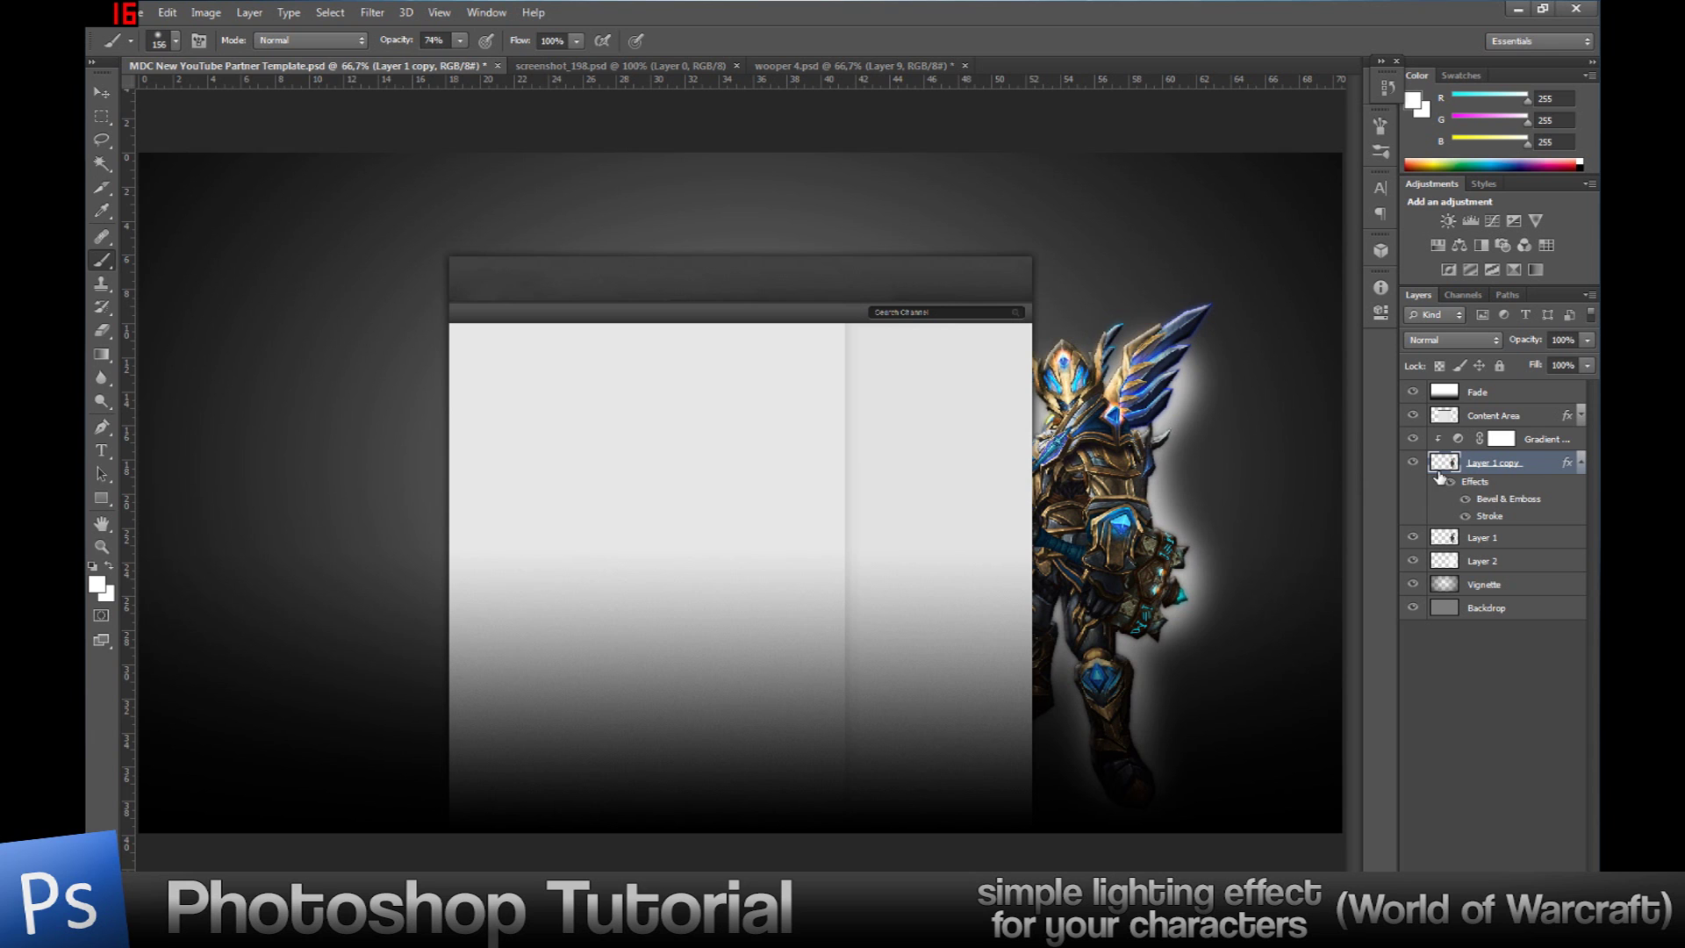
pyautogui.moveTo(1442, 476); pyautogui.dragTo(1445, 467)
pyautogui.keyDown('ctrl'); pyautogui.click(1445, 467); pyautogui.keyUp('ctrl')
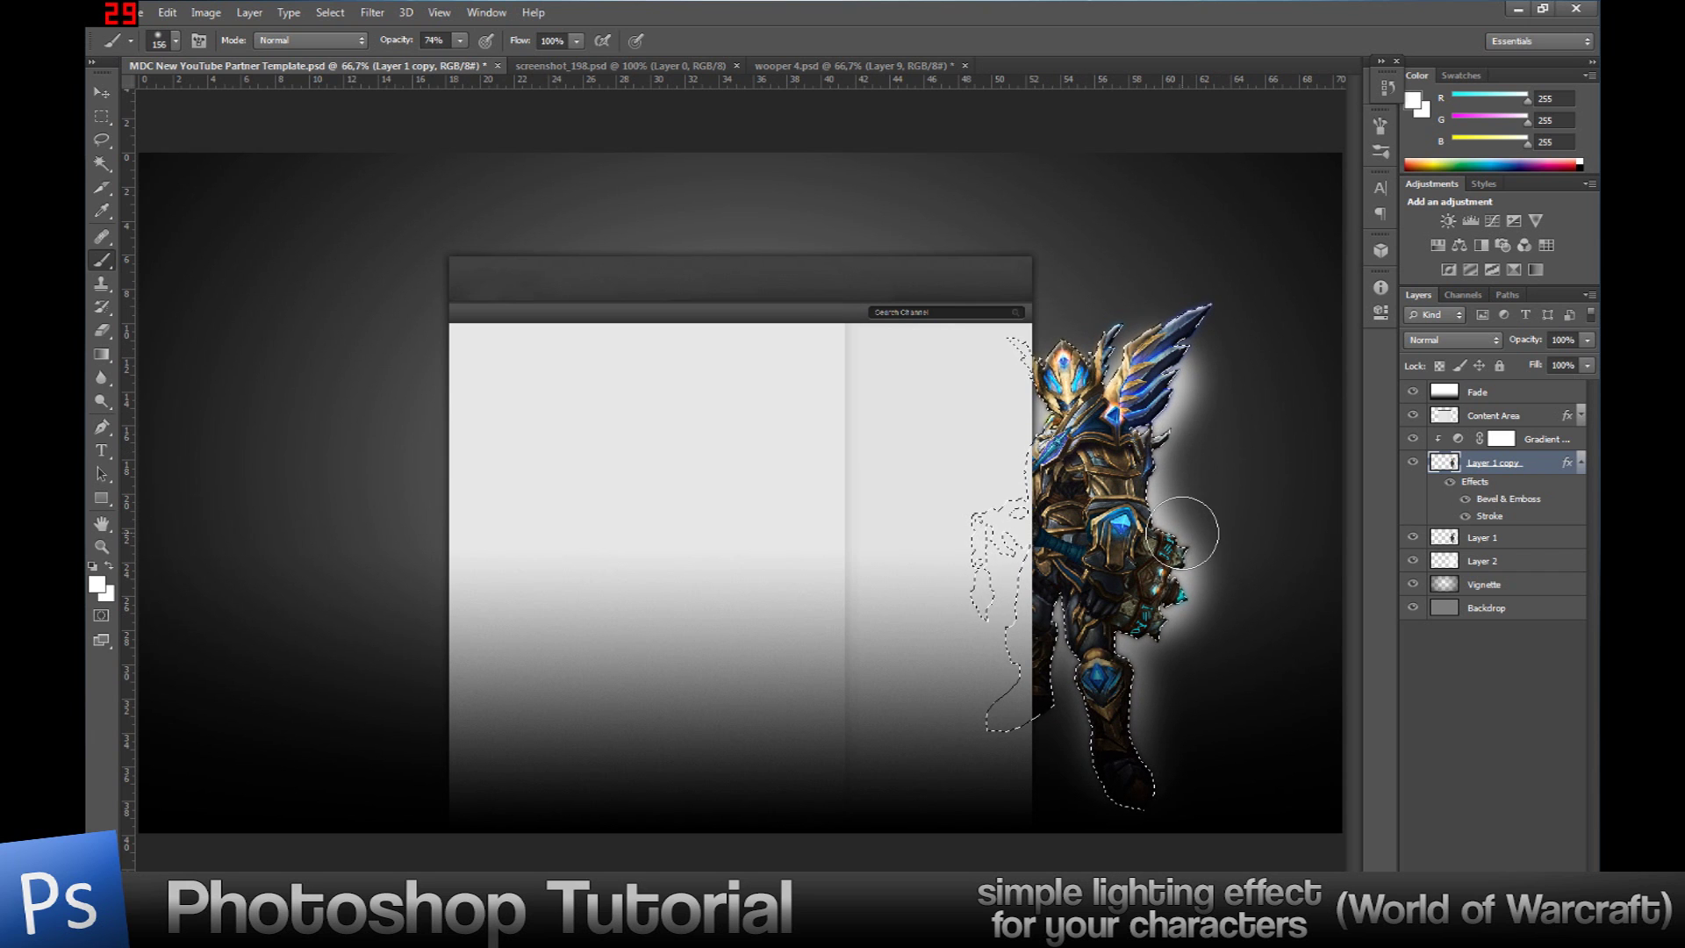
pyautogui.click(1484, 563)
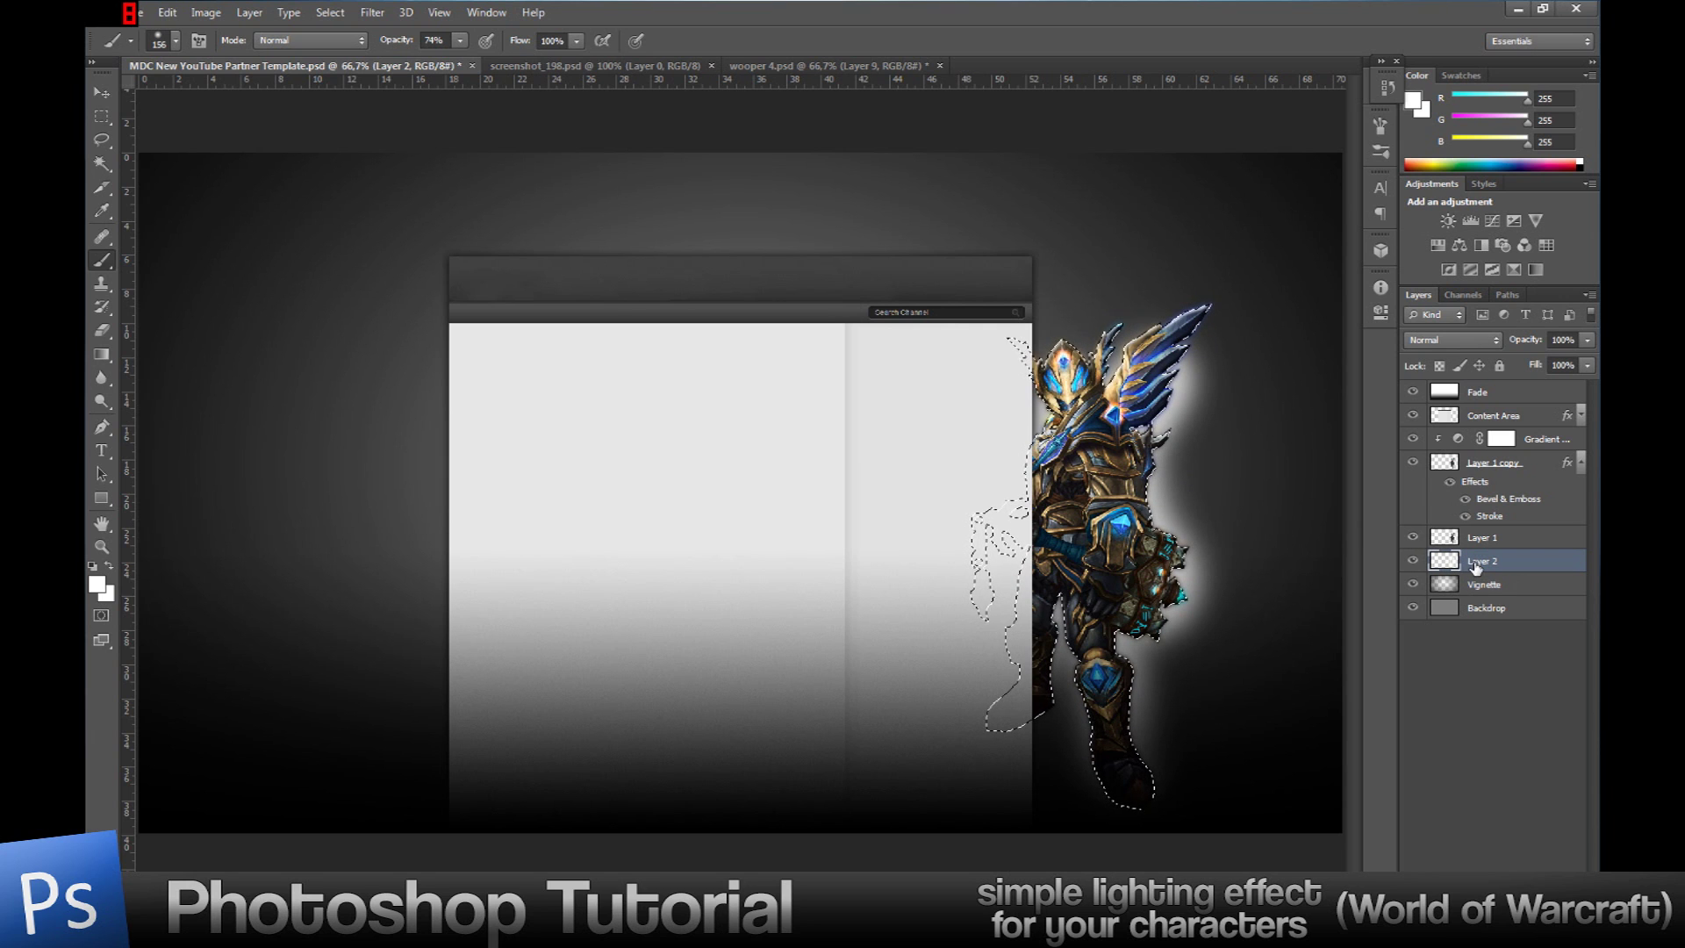
pyautogui.hotkey('ctrl', 'd')
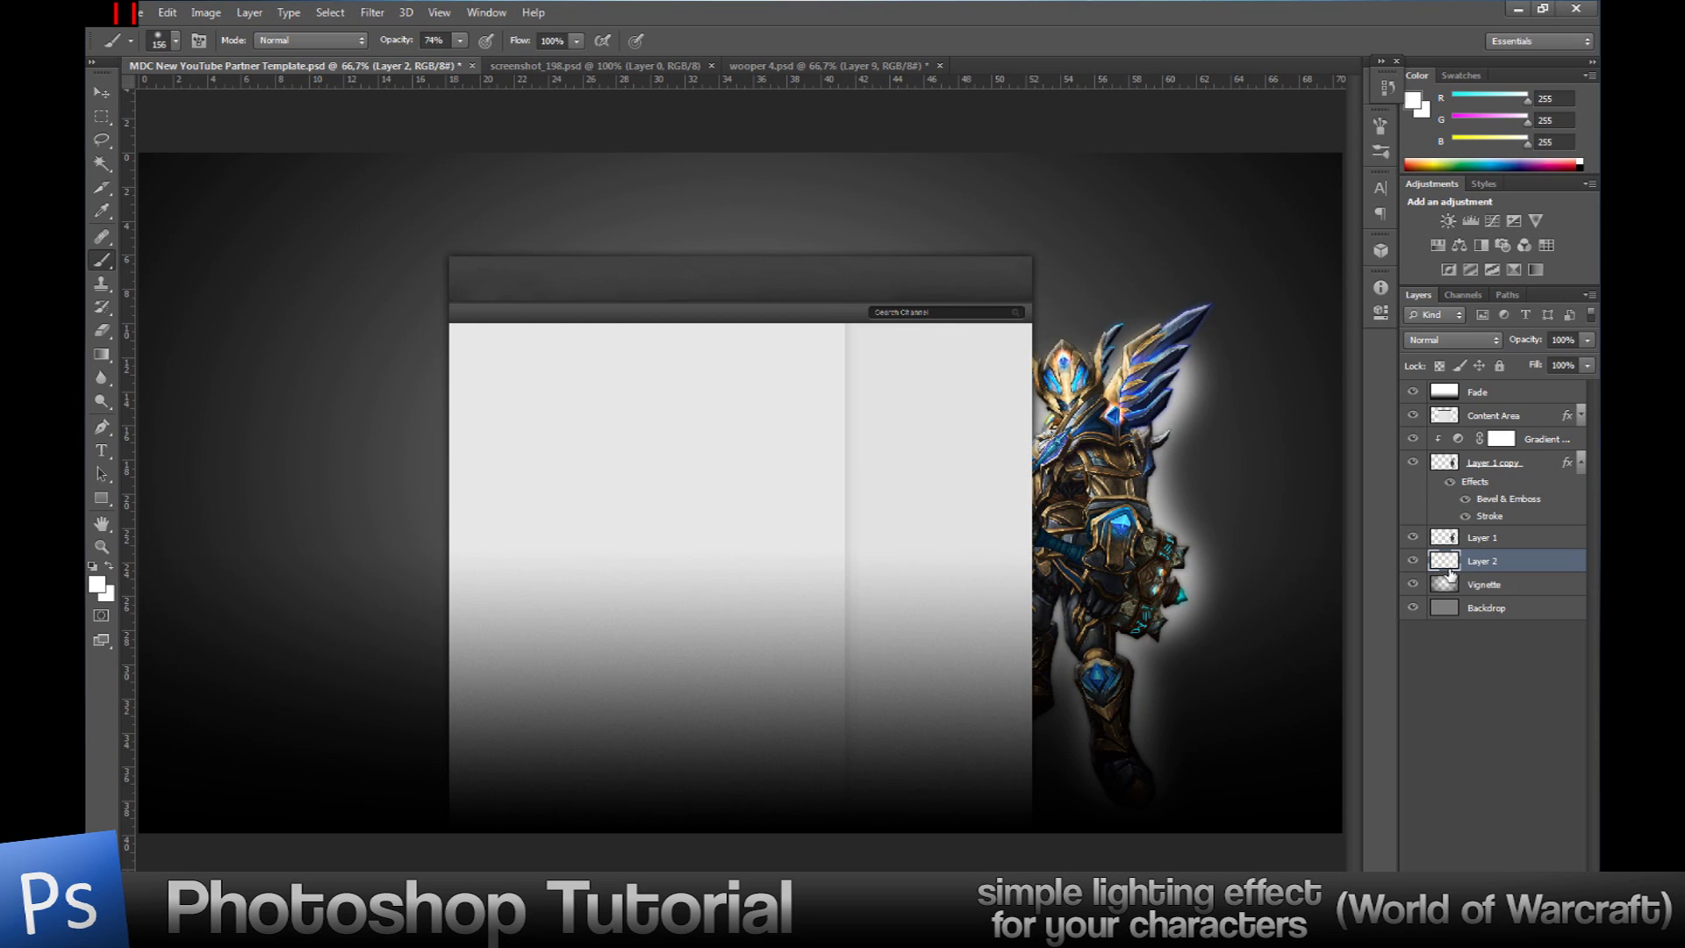
# Paint extra white glow around the lower legs on Layer 2, then re-show the character layers and compare
pyautogui.click(1412, 462)
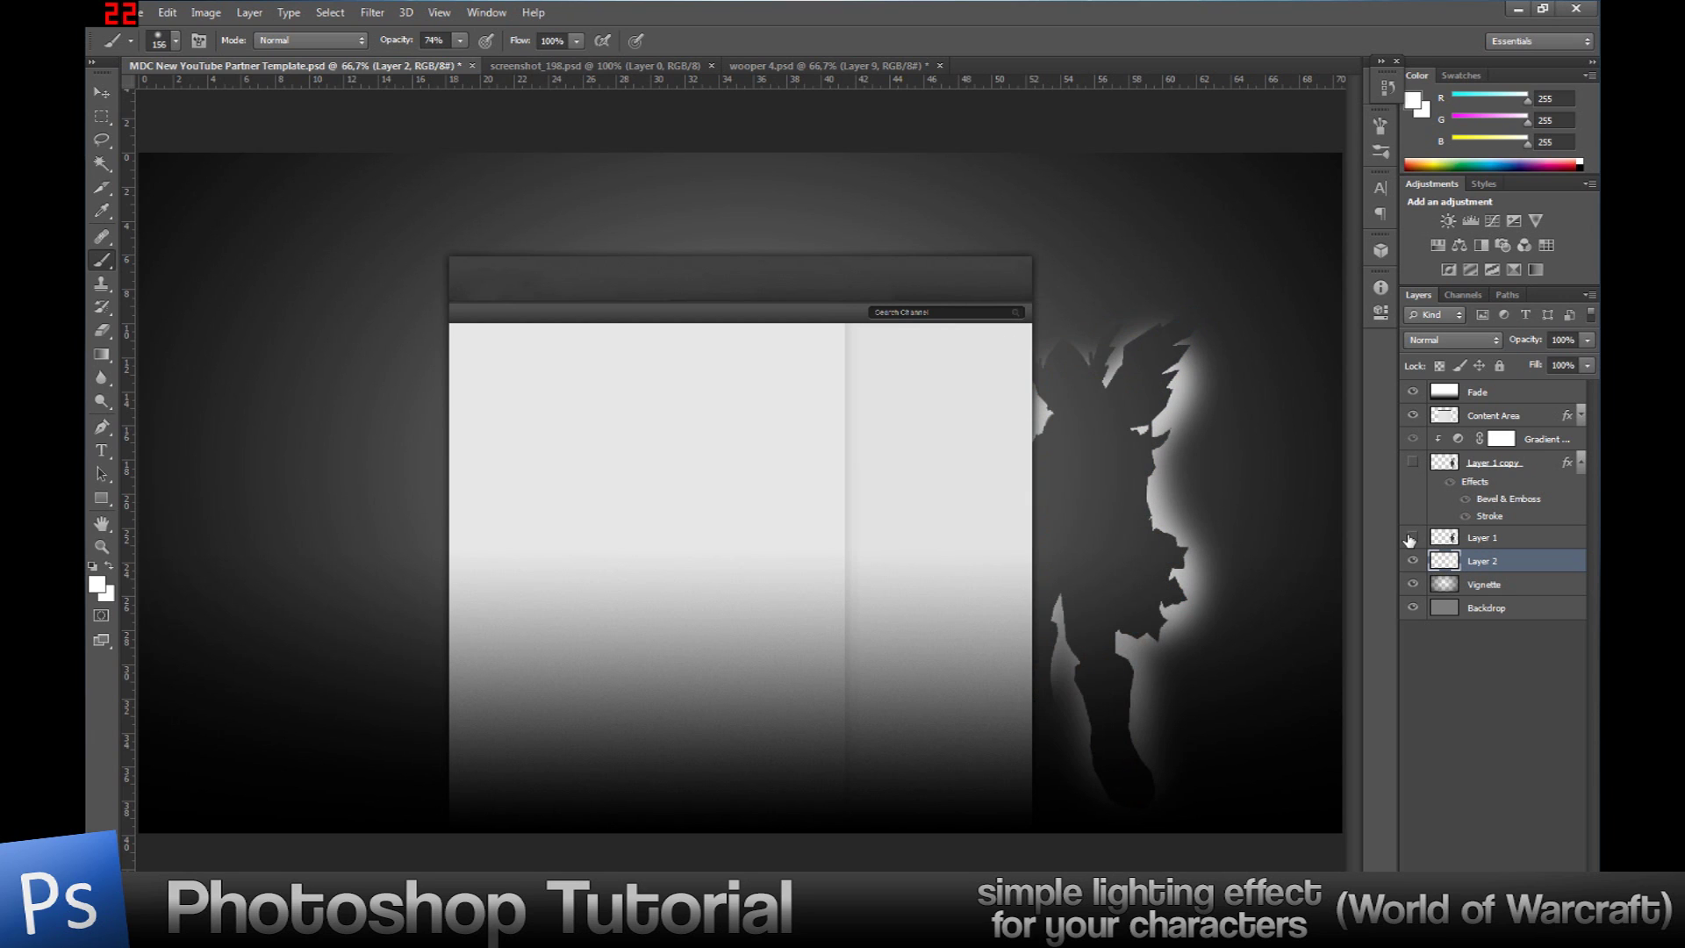
pyautogui.moveTo(1069, 689)
pyautogui.mouseDown()
pyautogui.moveTo(1118, 788)
pyautogui.moveTo(1102, 564)
pyautogui.moveTo(1081, 635)
pyautogui.moveTo(1099, 758)
pyautogui.moveTo(1120, 784)
pyautogui.moveTo(1147, 743)
pyautogui.moveTo(1110, 632)
pyautogui.moveTo(1129, 658)
pyautogui.moveTo(1103, 632)
pyautogui.moveTo(1140, 638)
pyautogui.moveTo(1162, 562)
pyautogui.mouseUp()
pyautogui.click(1412, 537)
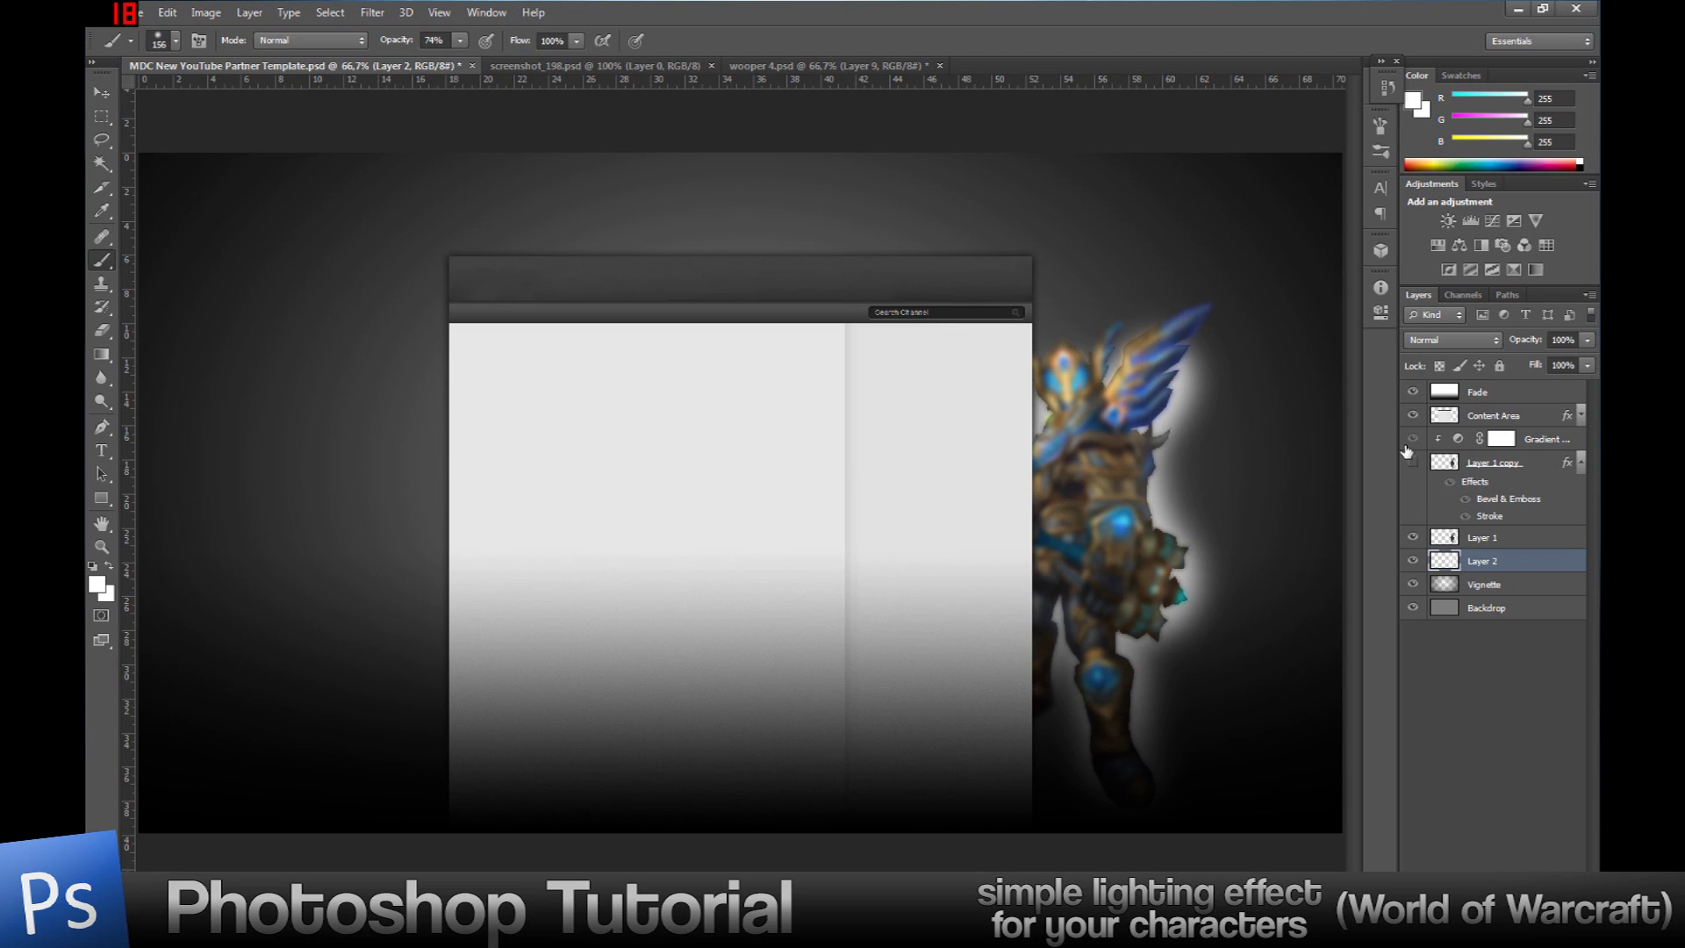
pyautogui.click(1411, 462)
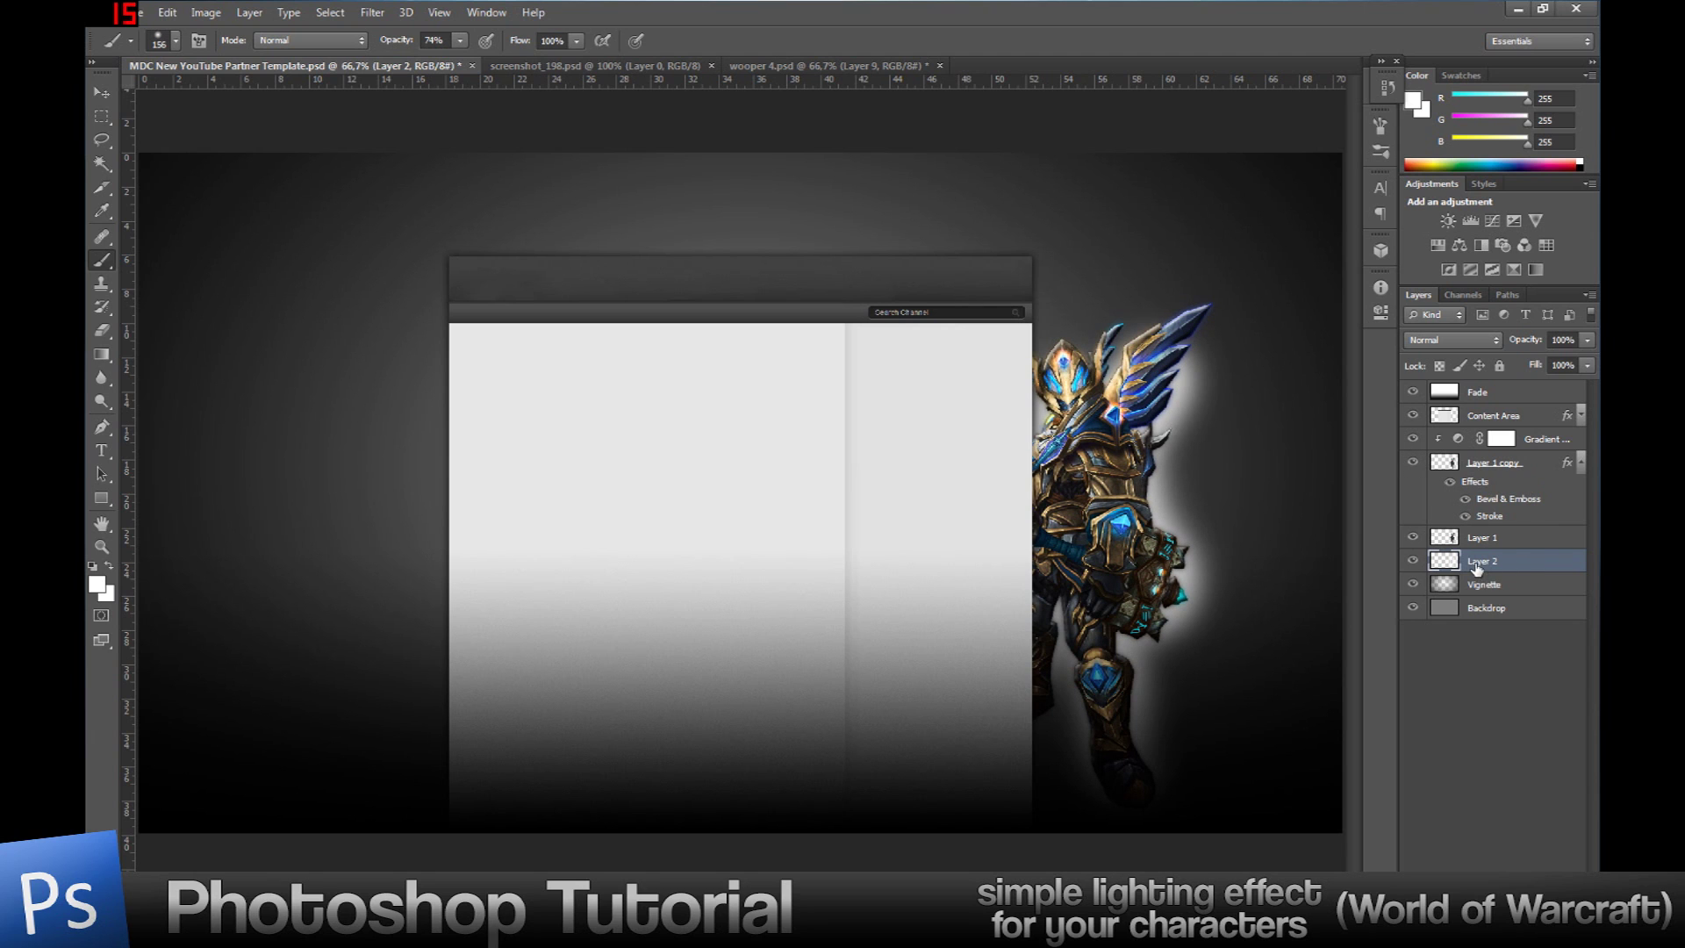
pyautogui.click(1412, 561)
pyautogui.click(1412, 561)
# Open Radial Blur and set Zoom method, Best quality and Amount 25
pyautogui.click(372, 13)
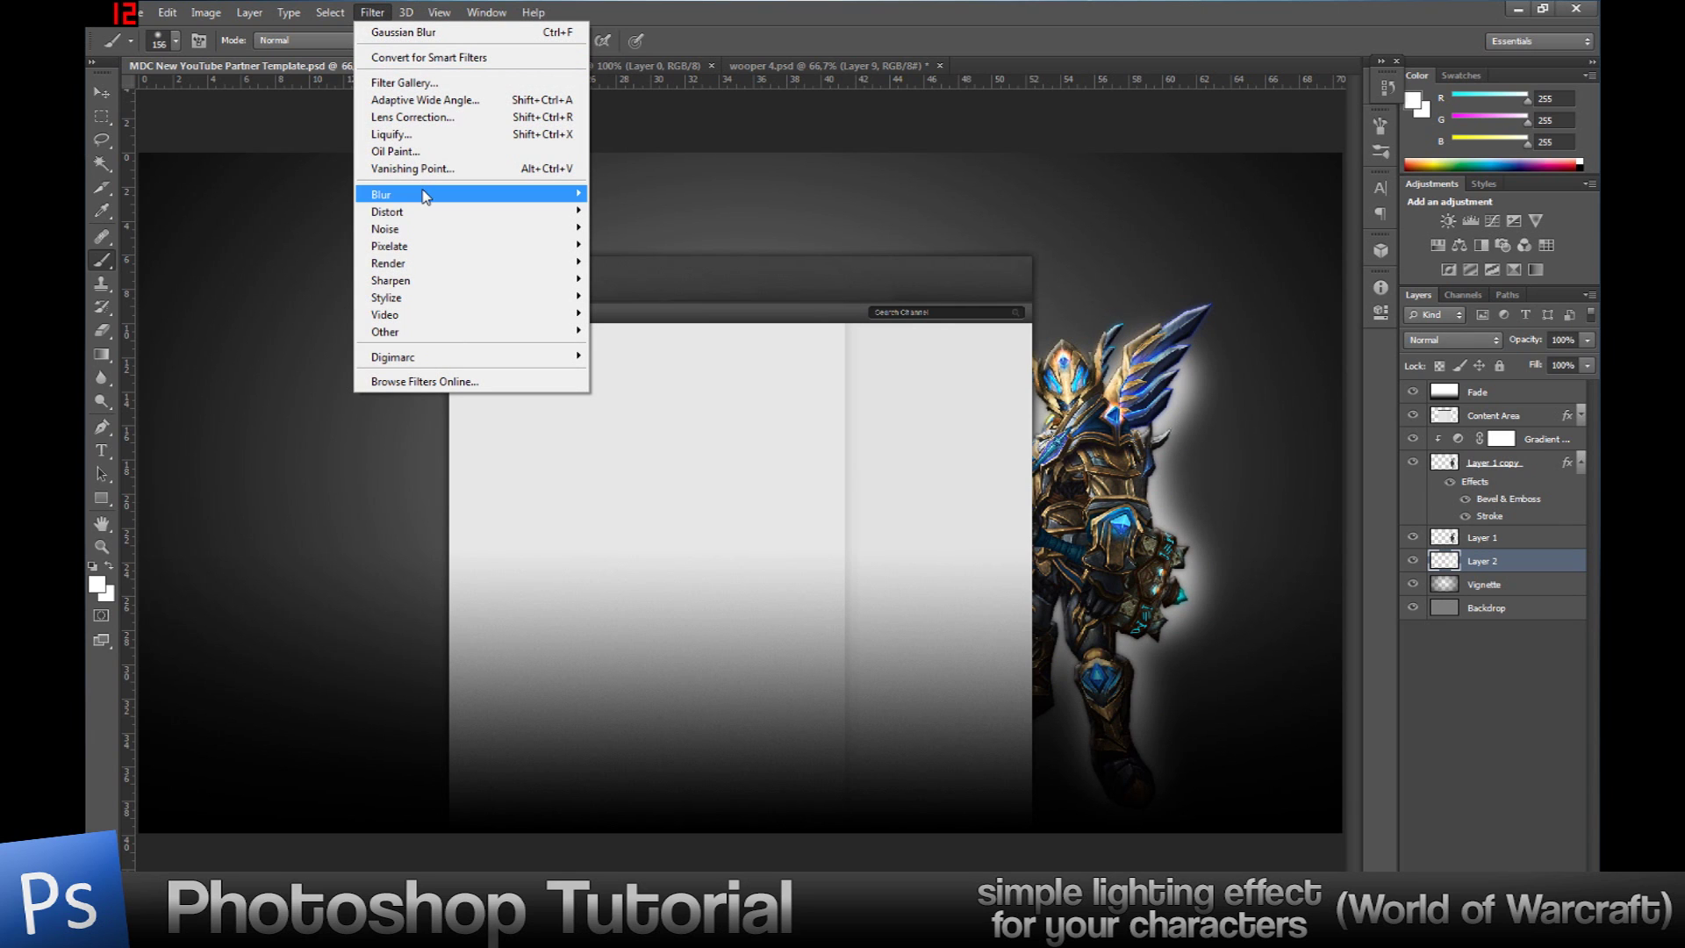
pyautogui.moveTo(425, 195)
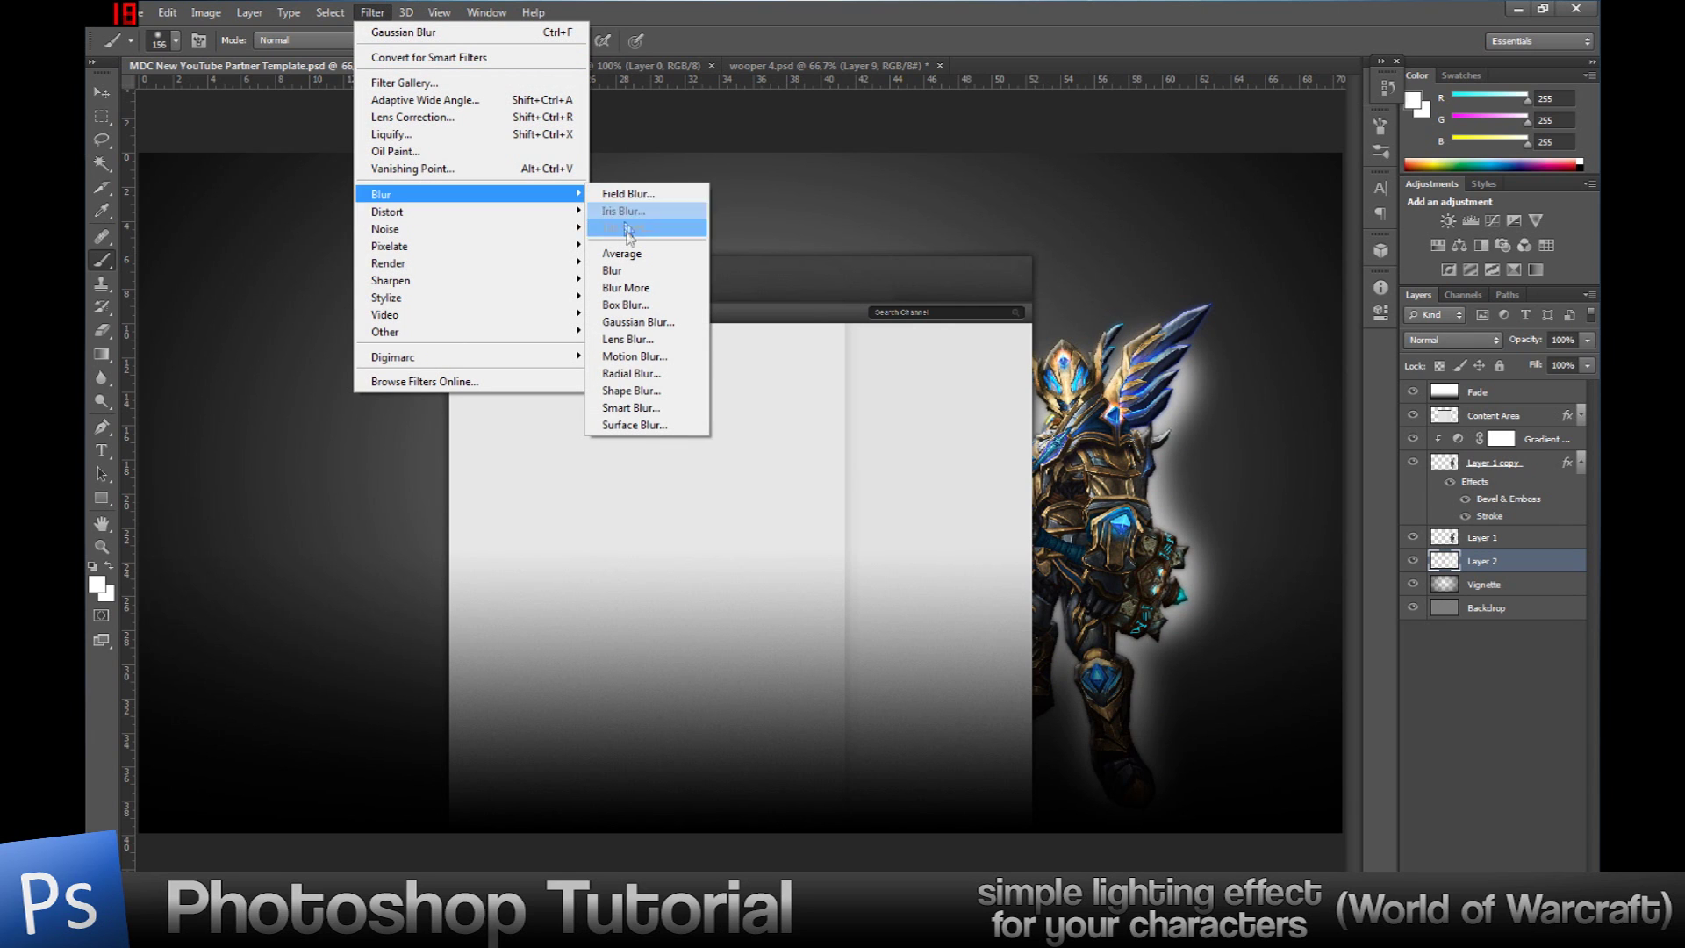
pyautogui.click(642, 375)
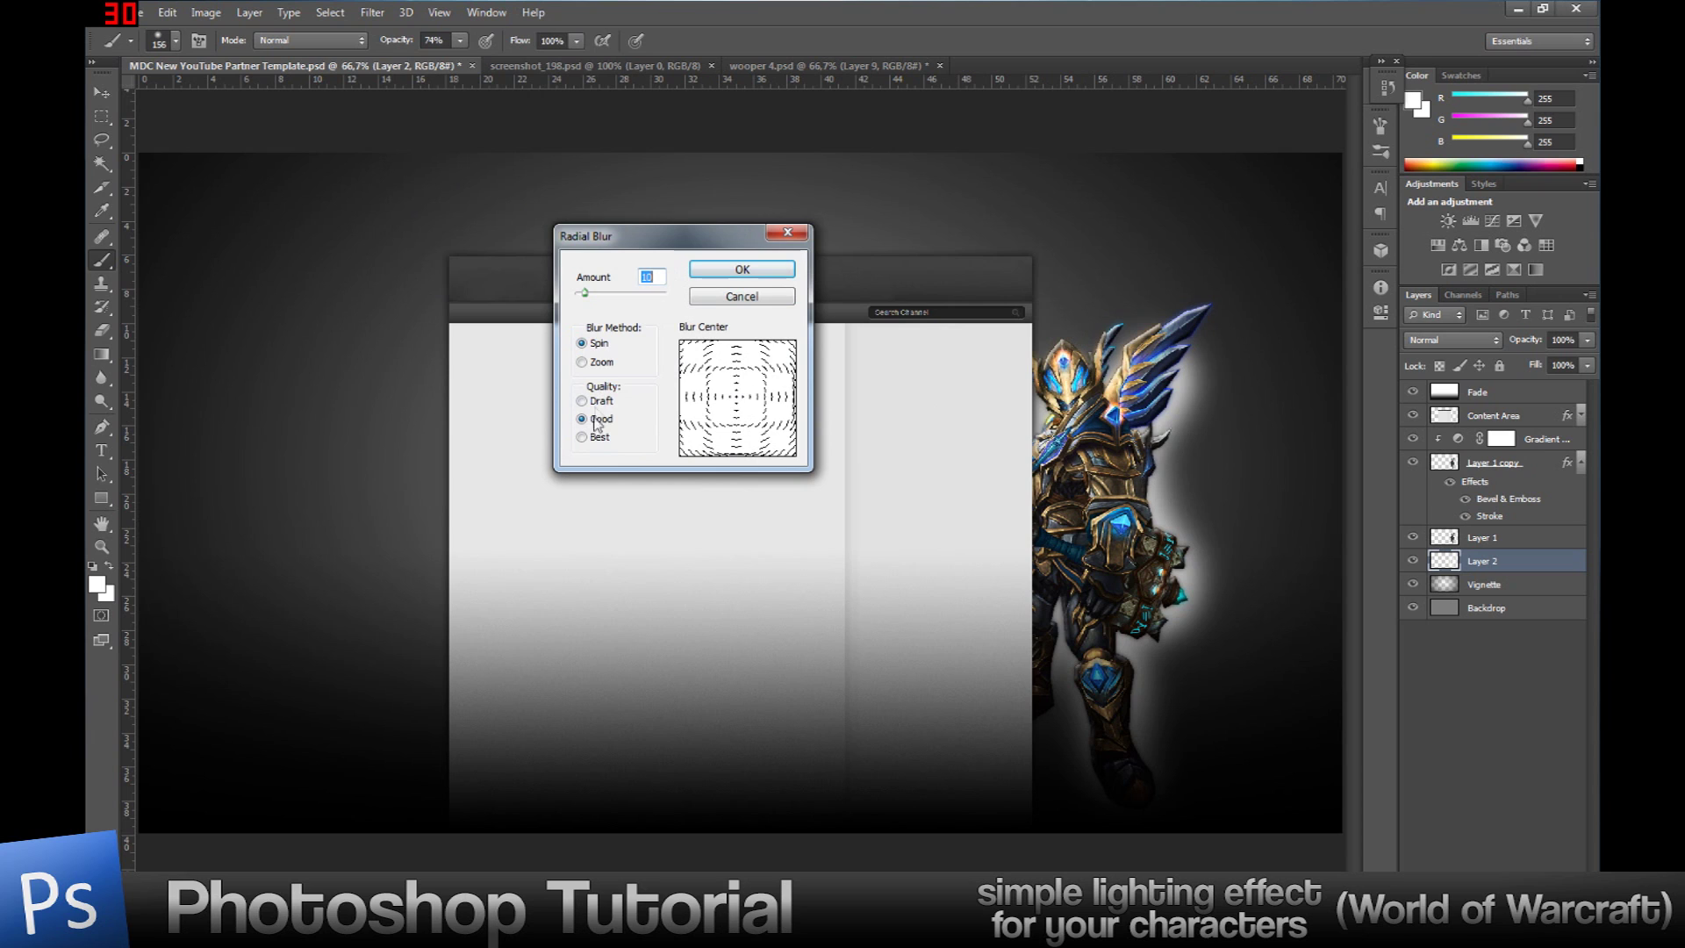
pyautogui.click(583, 363)
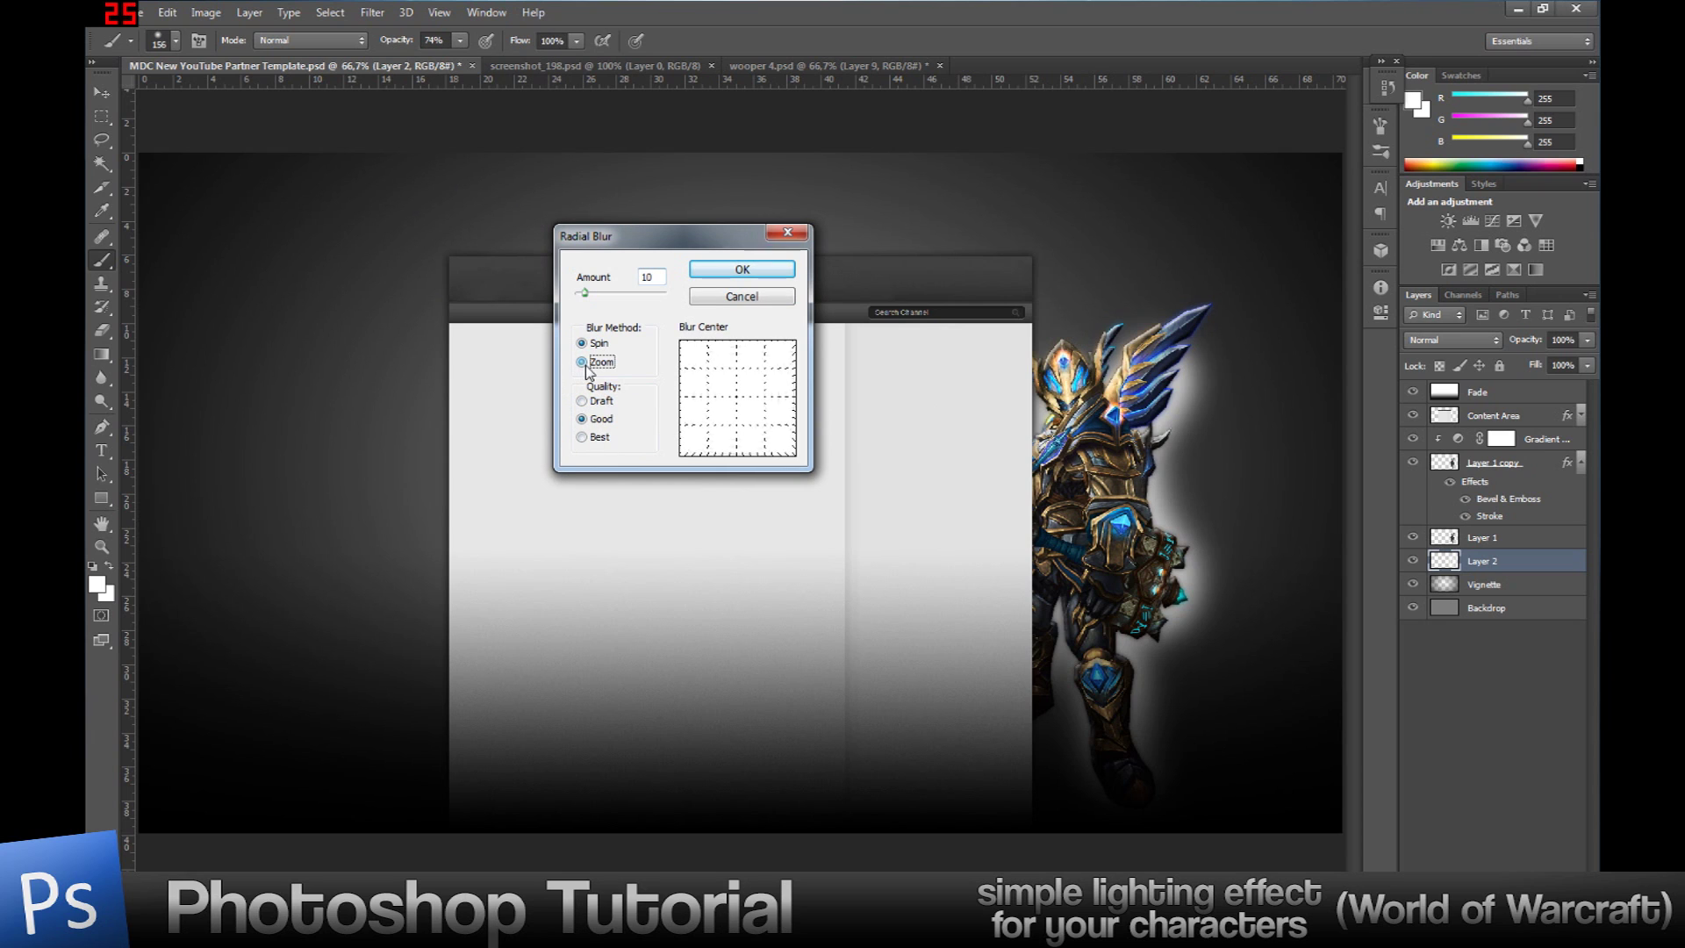
pyautogui.click(585, 438)
pyautogui.moveTo(591, 296); pyautogui.dragTo(598, 301)
# Reposition the blur centre in the Radial Blur preview, then cancel the dialog
pyautogui.click(752, 403)
pyautogui.moveTo(752, 405); pyautogui.dragTo(692, 406)
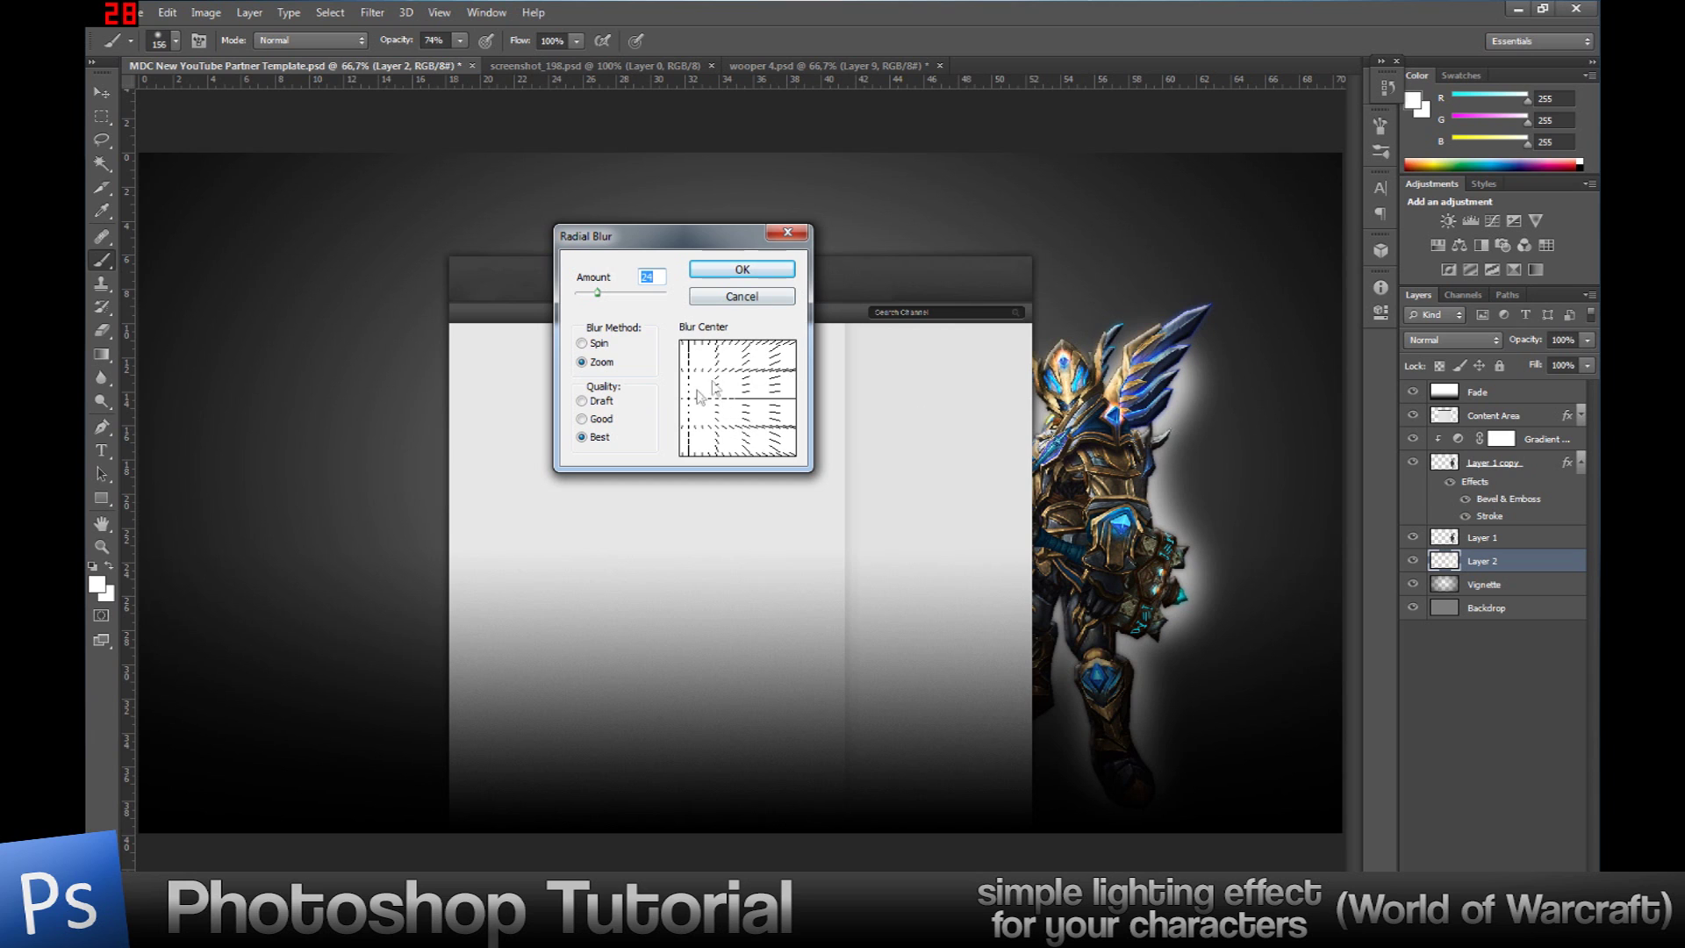
pyautogui.moveTo(717, 412)
pyautogui.mouseDown()
pyautogui.moveTo(764, 406)
pyautogui.moveTo(738, 397)
pyautogui.mouseUp()
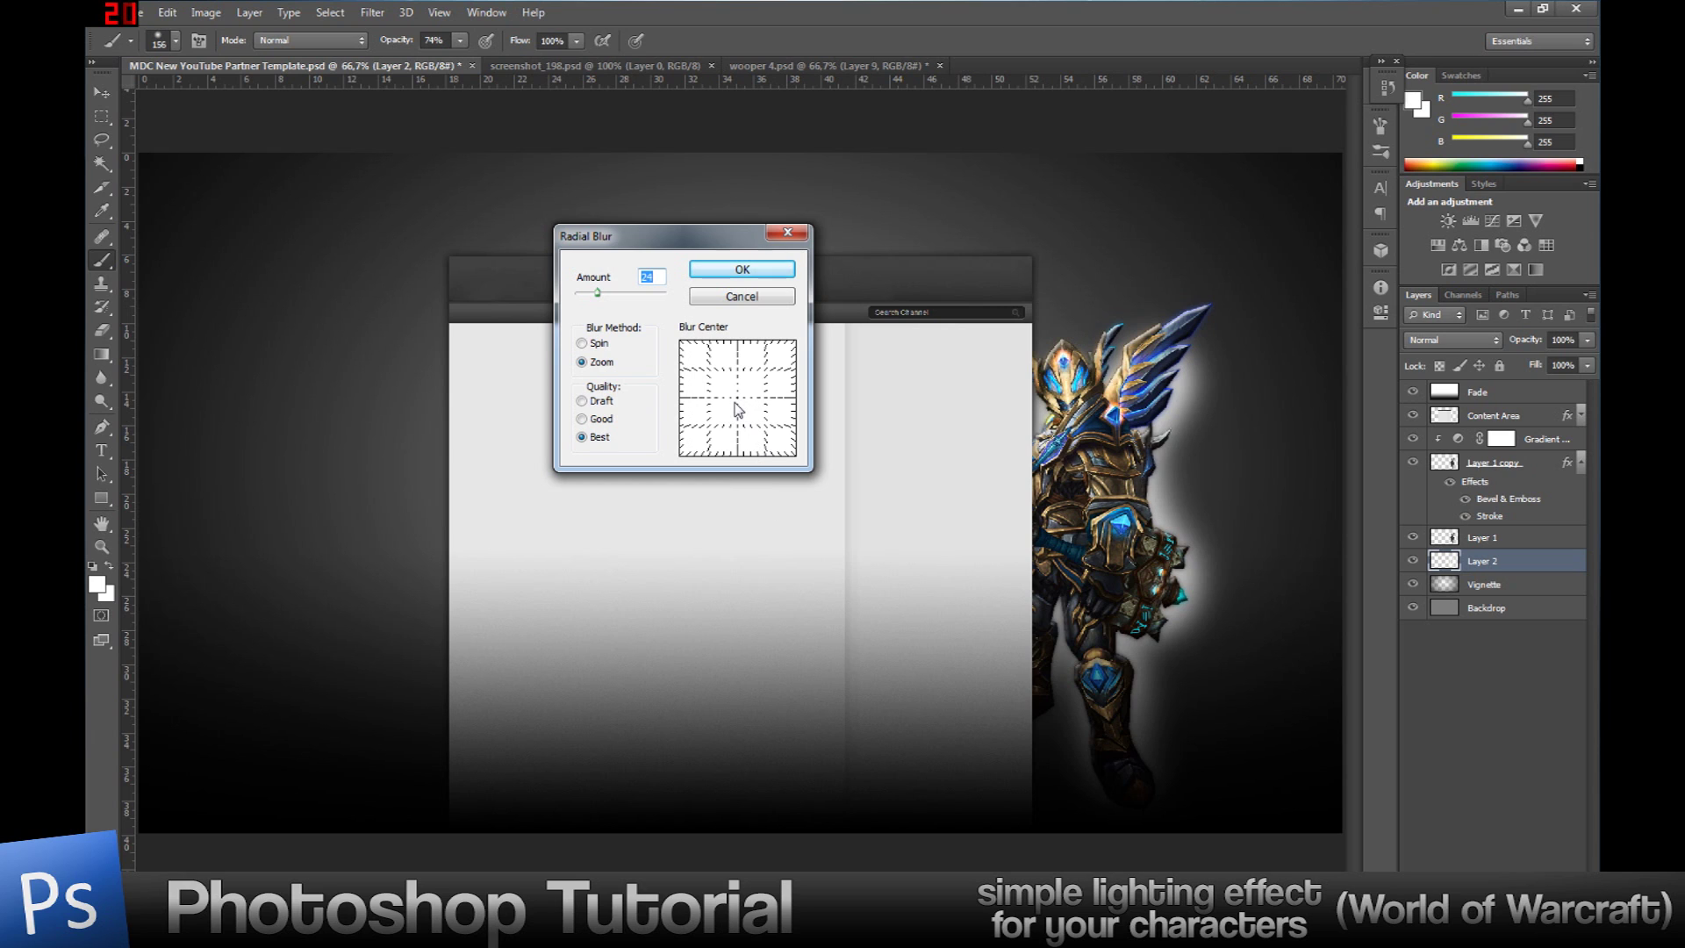
pyautogui.click(766, 302)
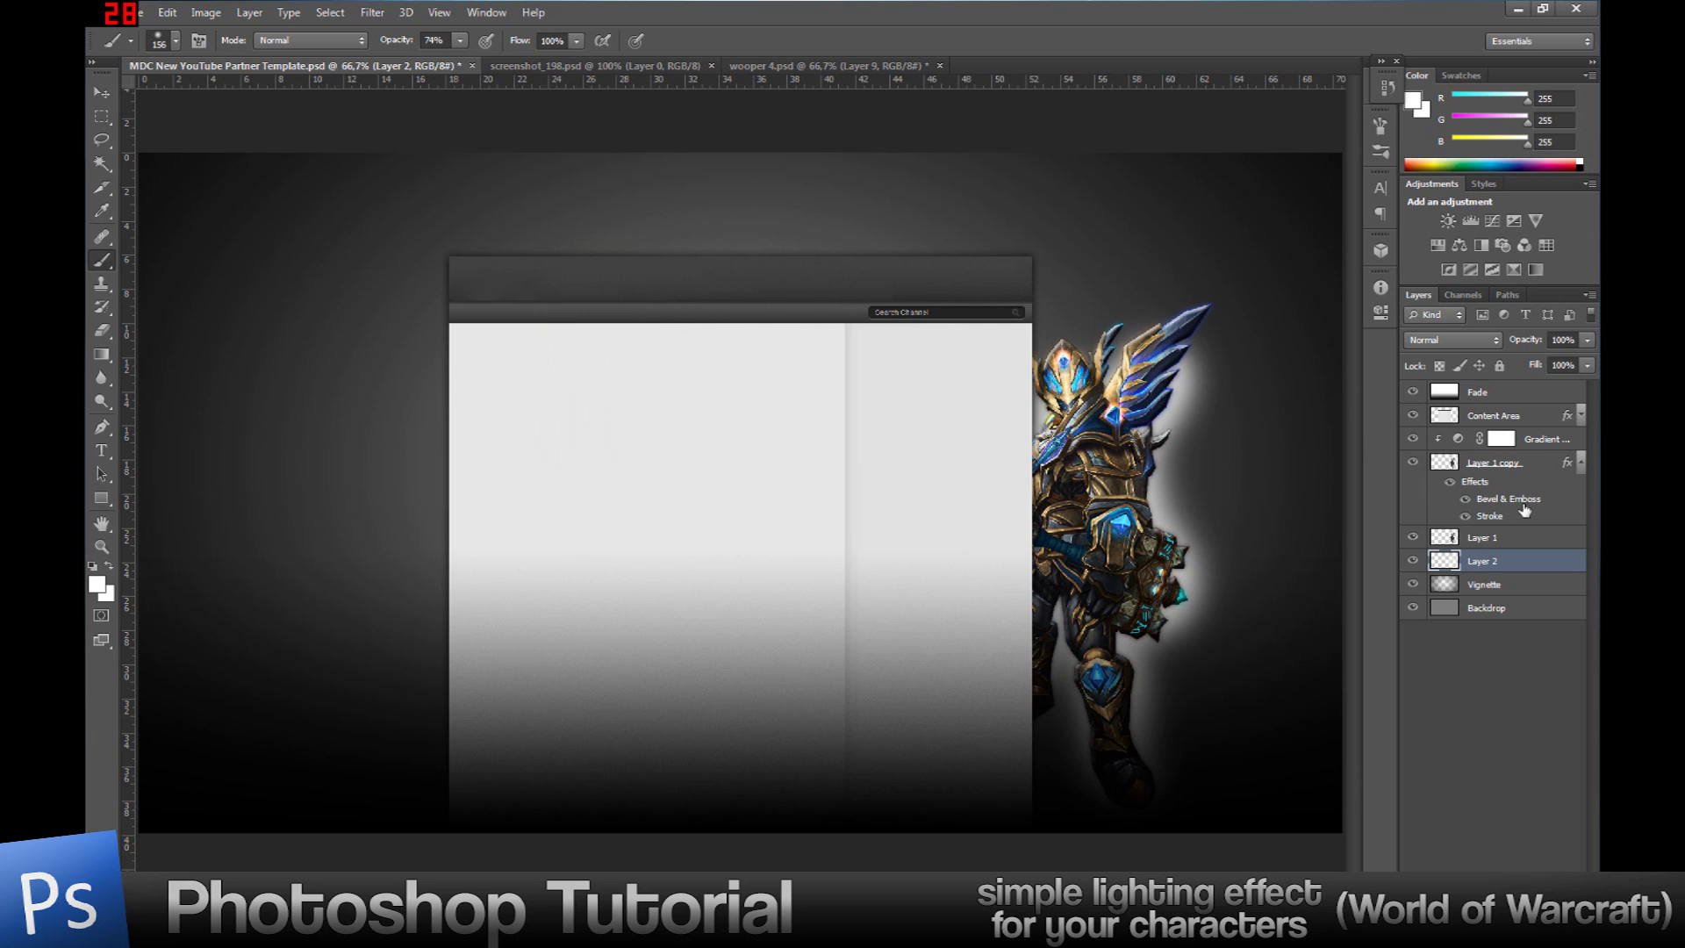
# Hide the Content Area panel and select only the glow layer Layer 2
pyautogui.click(1414, 416)
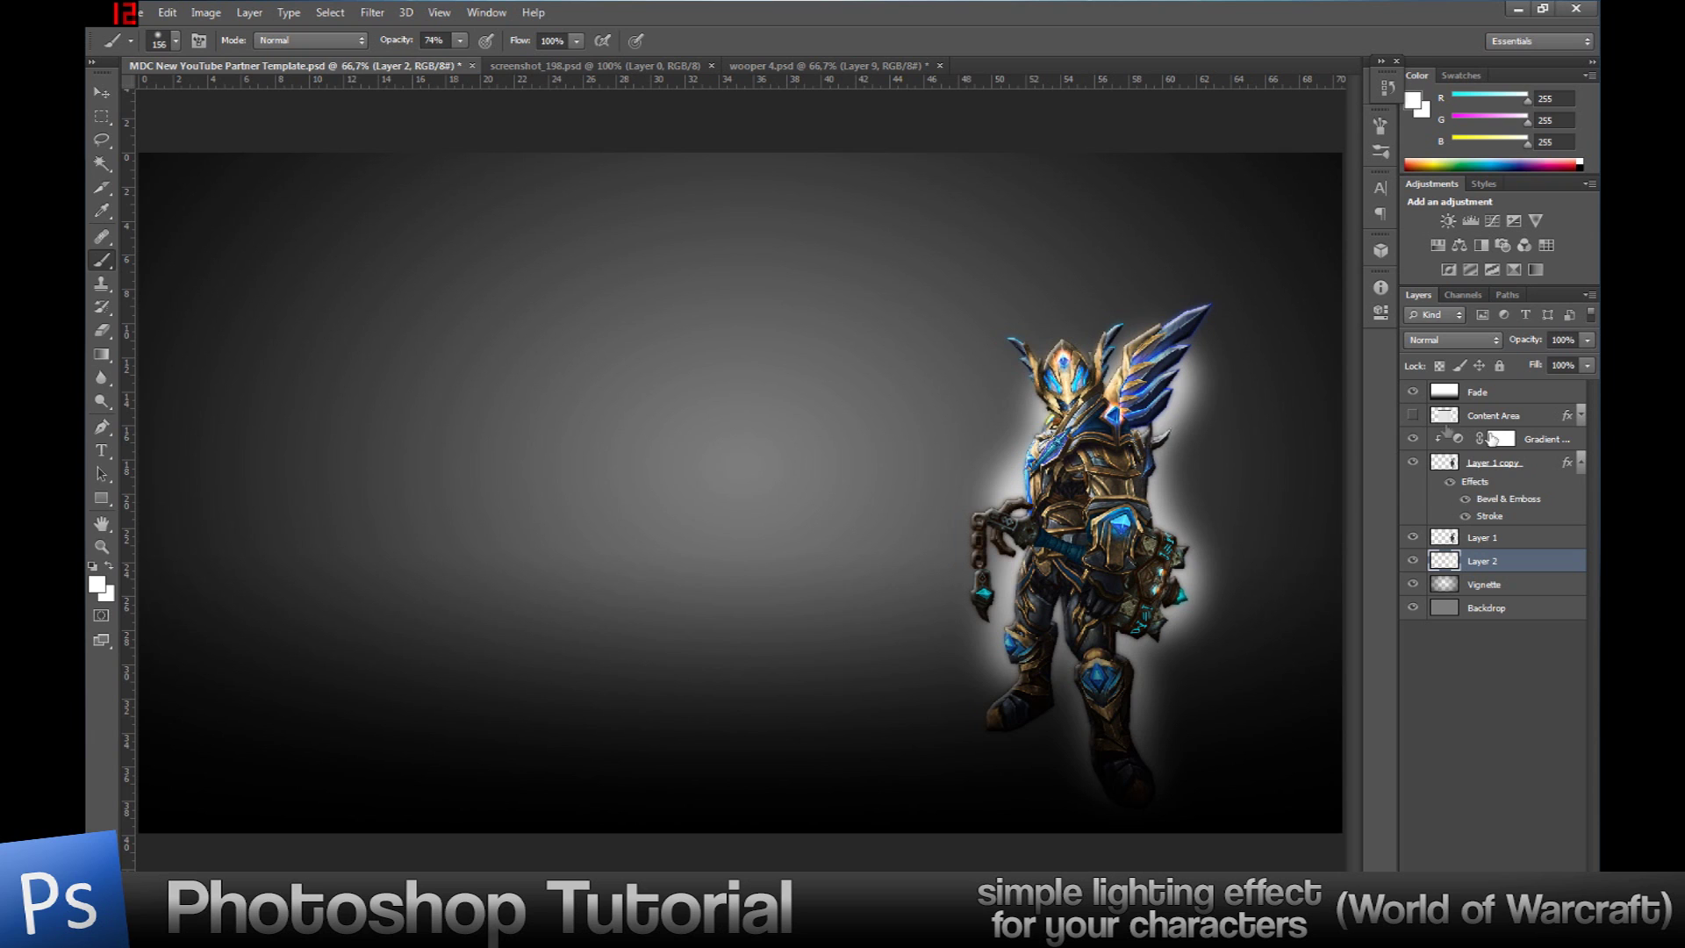
pyautogui.keyDown('shift'); pyautogui.click(1506, 465); pyautogui.keyUp('shift')
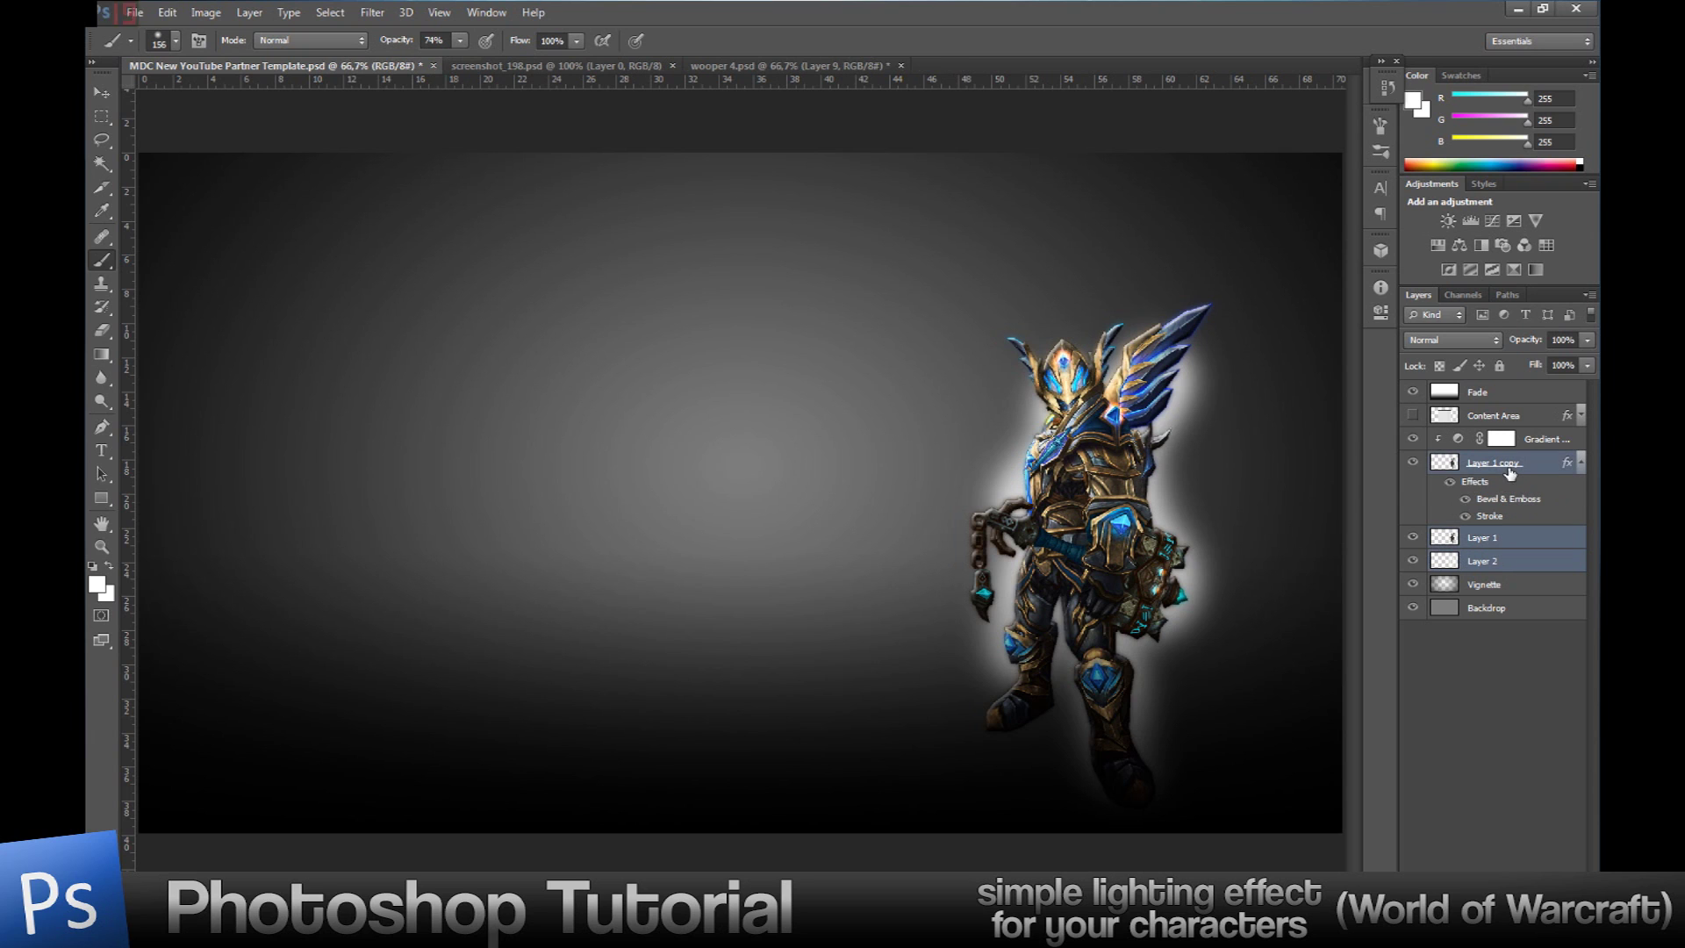
pyautogui.click(372, 12)
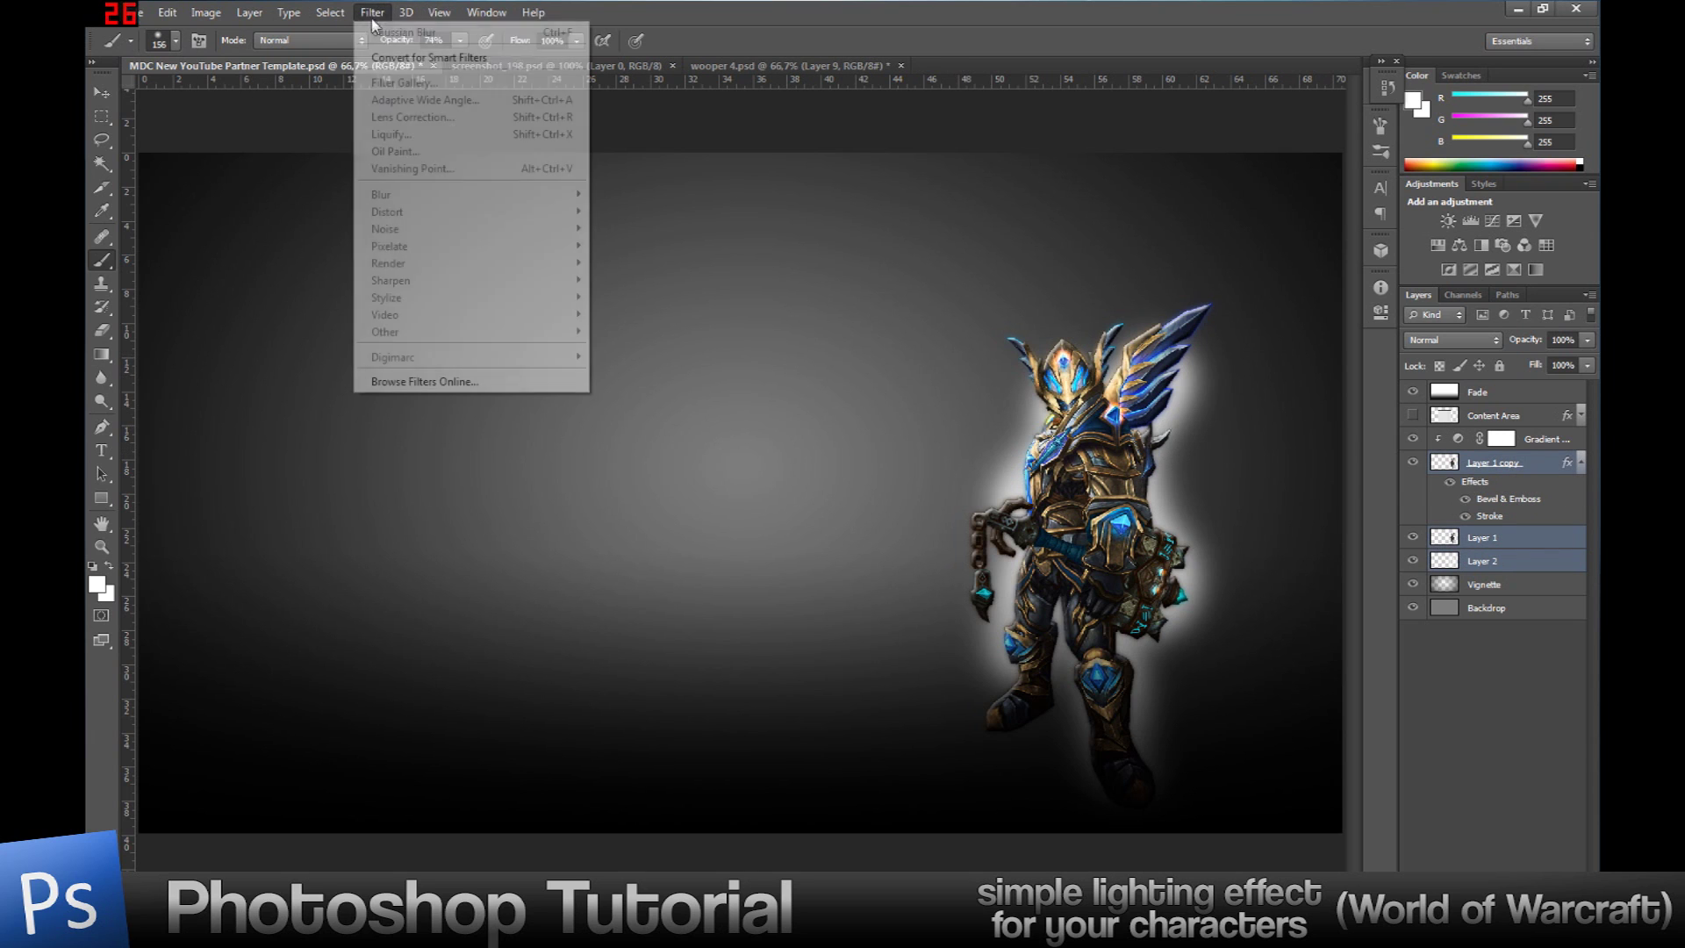
pyautogui.click(1475, 558)
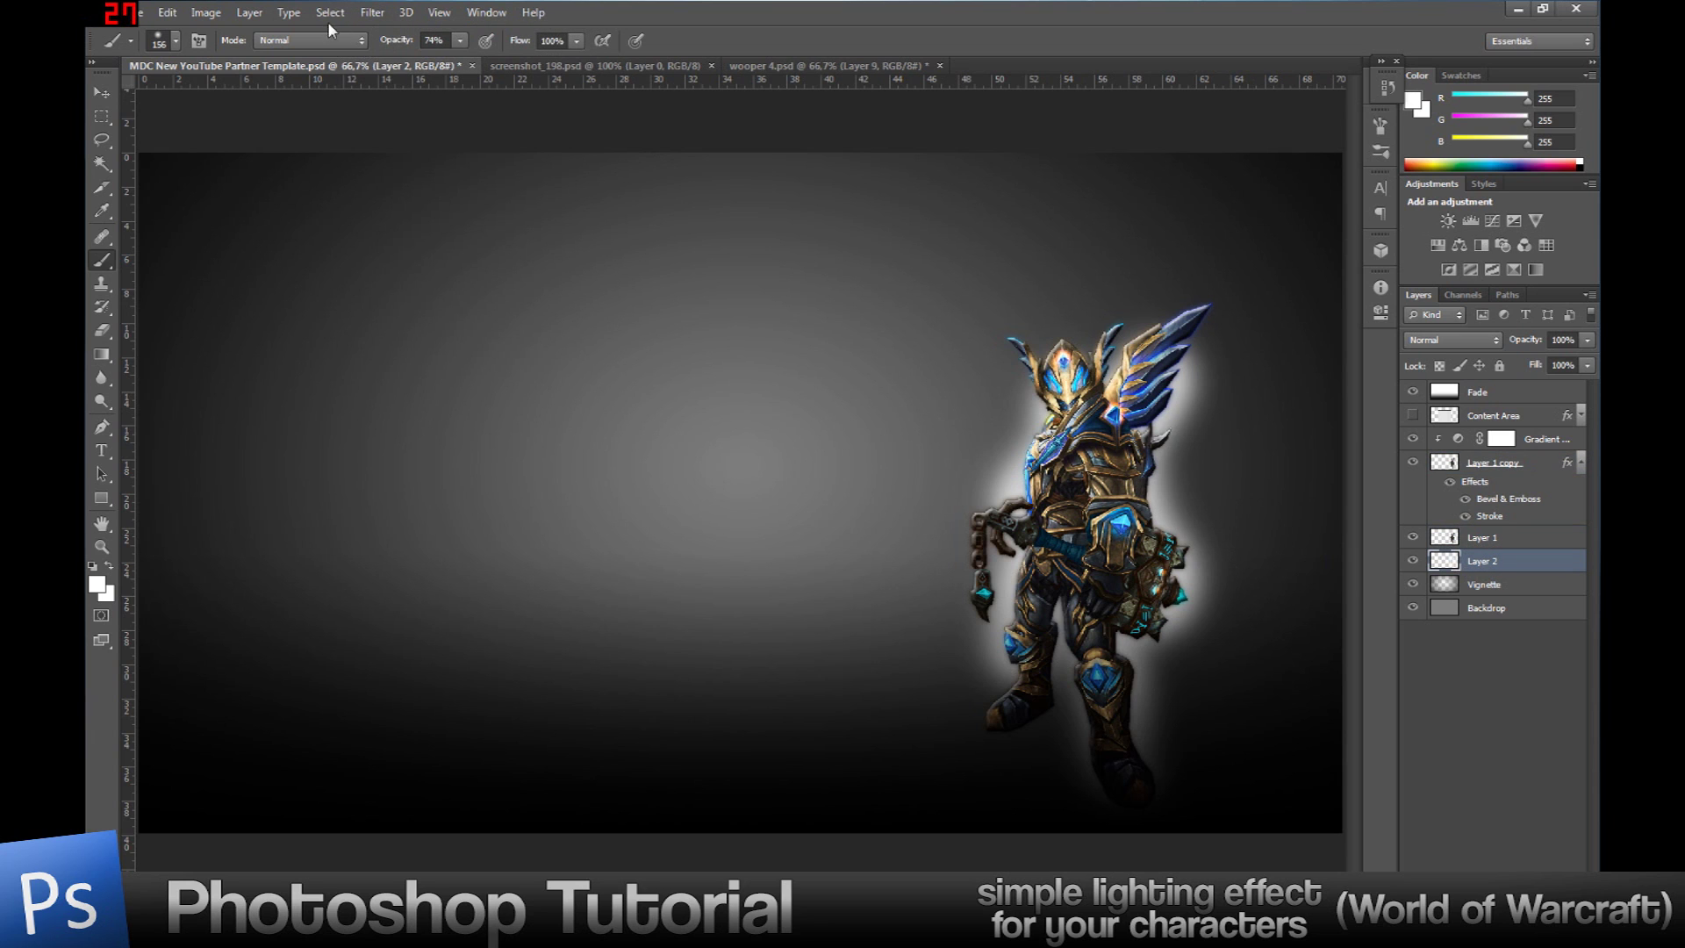
# Apply a Zoom radial blur with Amount 25 to Layer 2
pyautogui.click(372, 13)
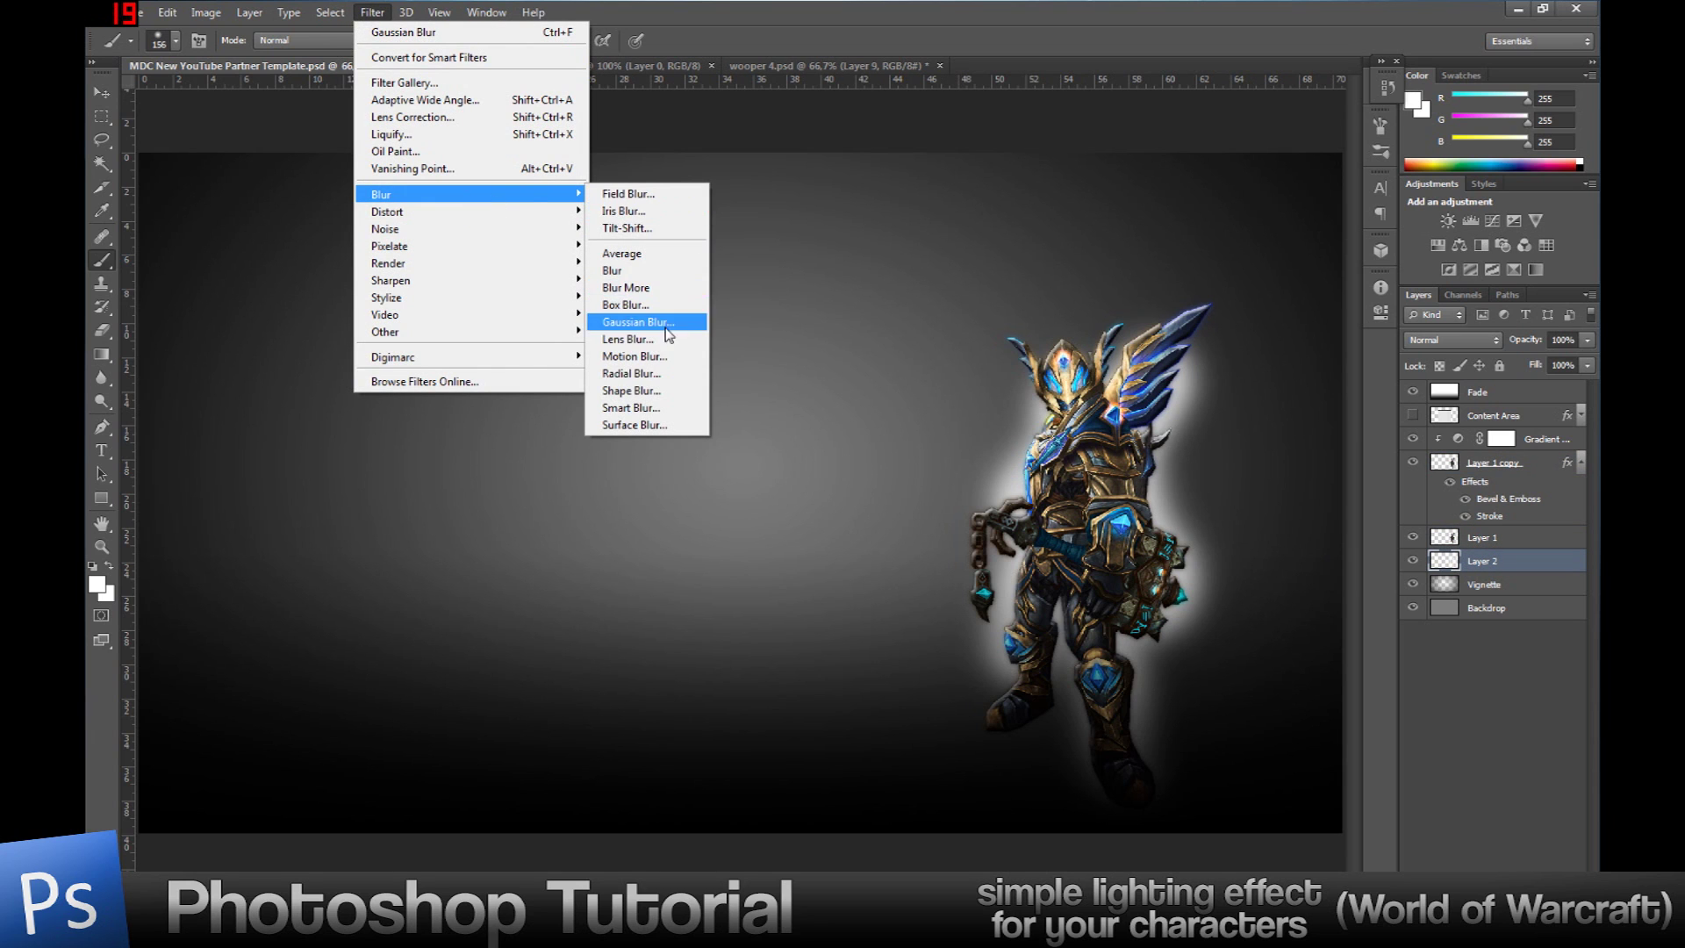
pyautogui.click(652, 375)
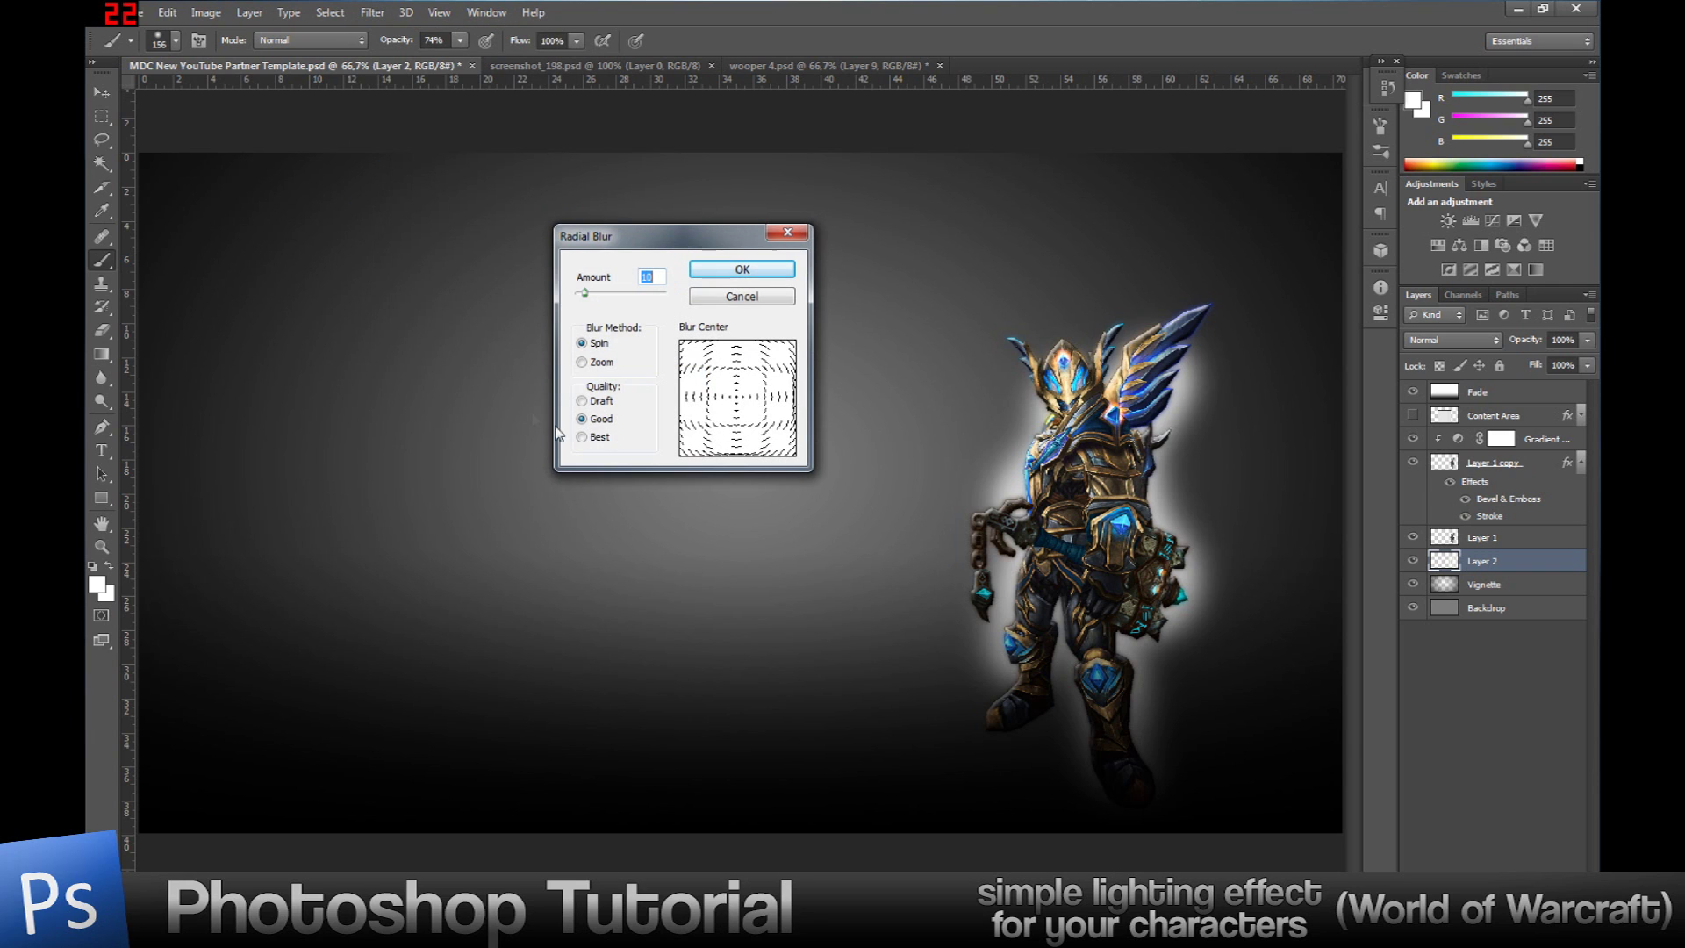
pyautogui.click(590, 362)
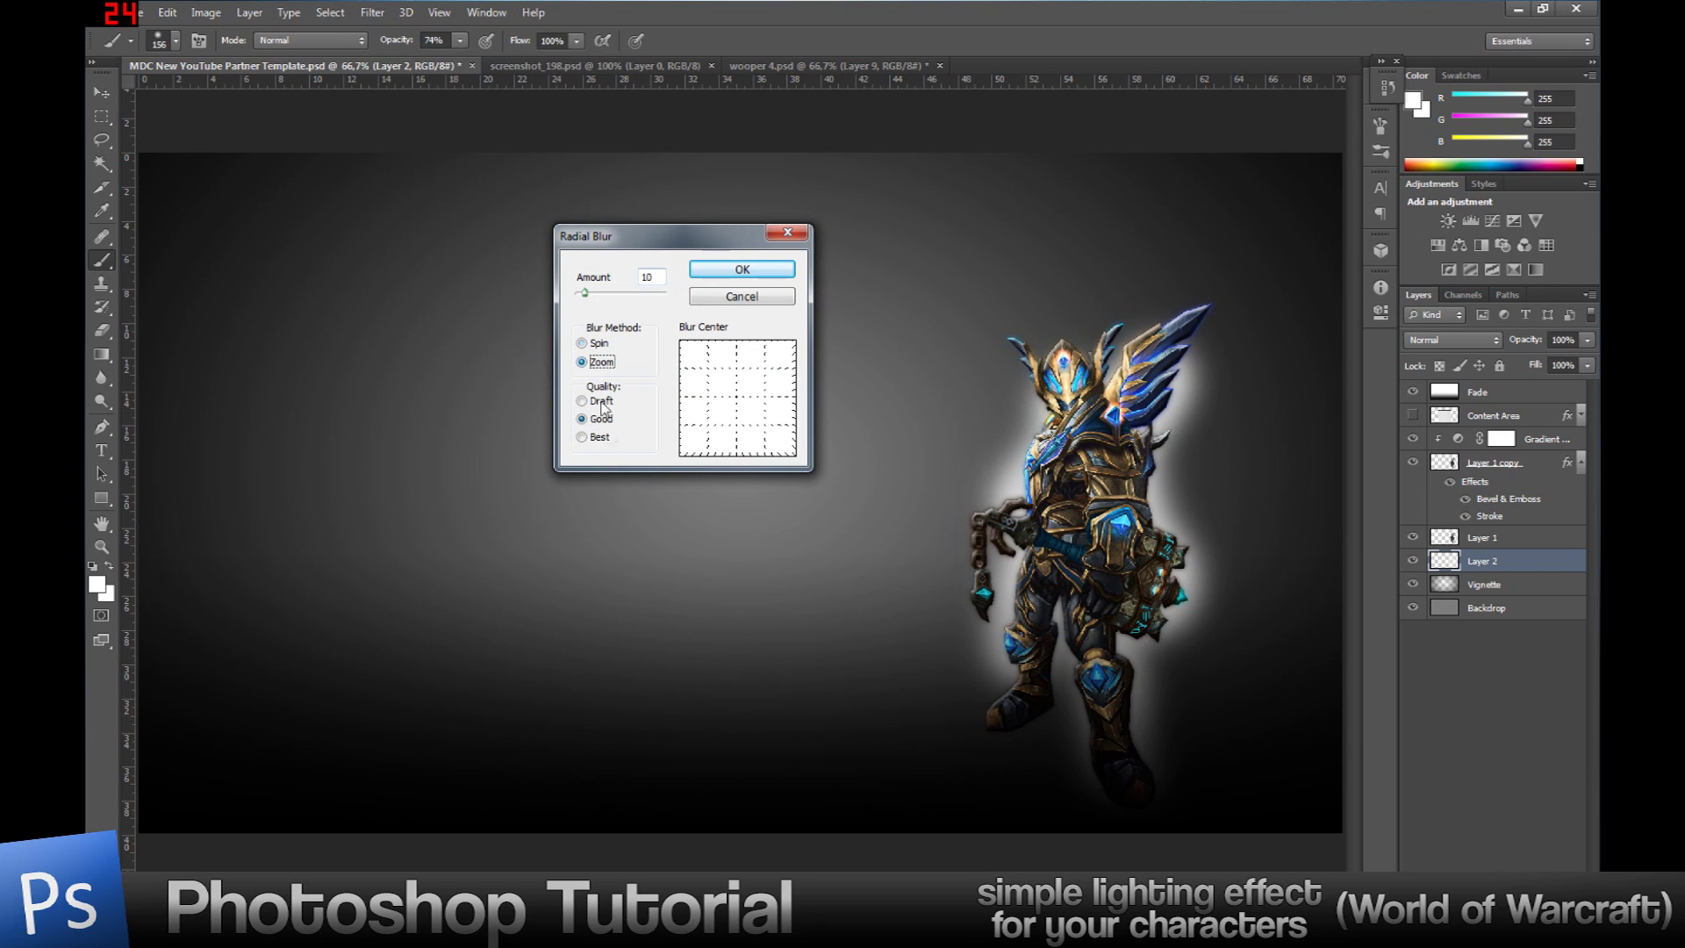
pyautogui.moveTo(595, 289); pyautogui.dragTo(598, 297)
pyautogui.click(761, 277)
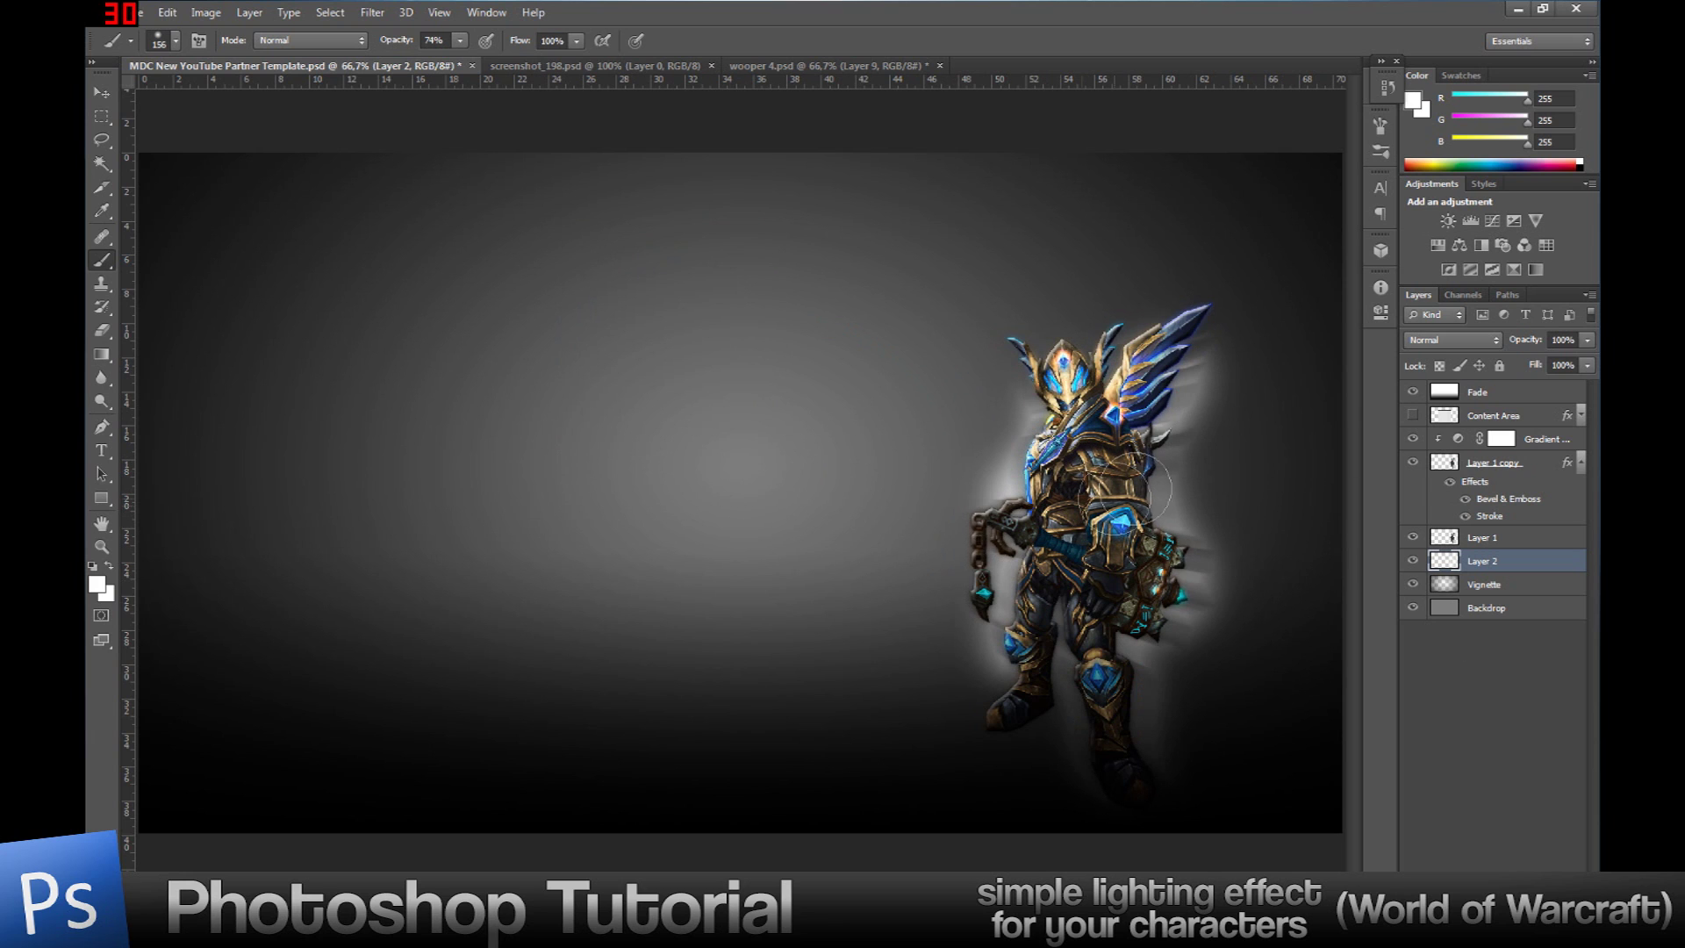
# Toggle the Gradient Map's layer mask off and re-enable it
pyautogui.keyDown('shift'); pyautogui.click(1501, 438); pyautogui.keyUp('shift')
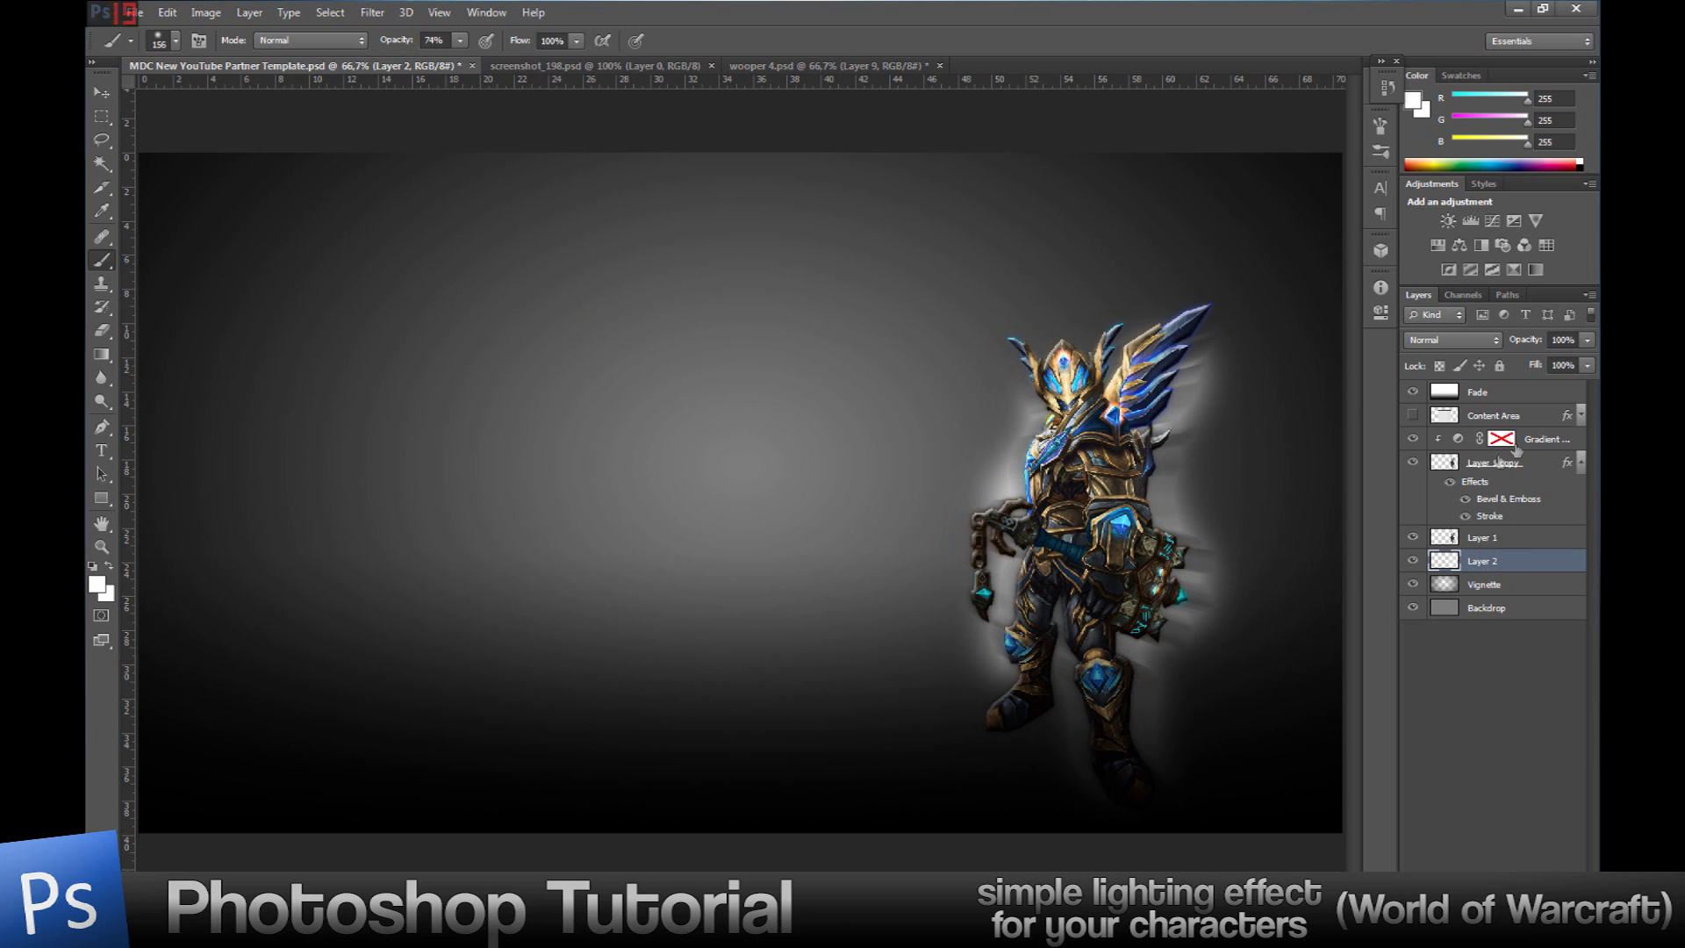
pyautogui.rightClick(1500, 448)
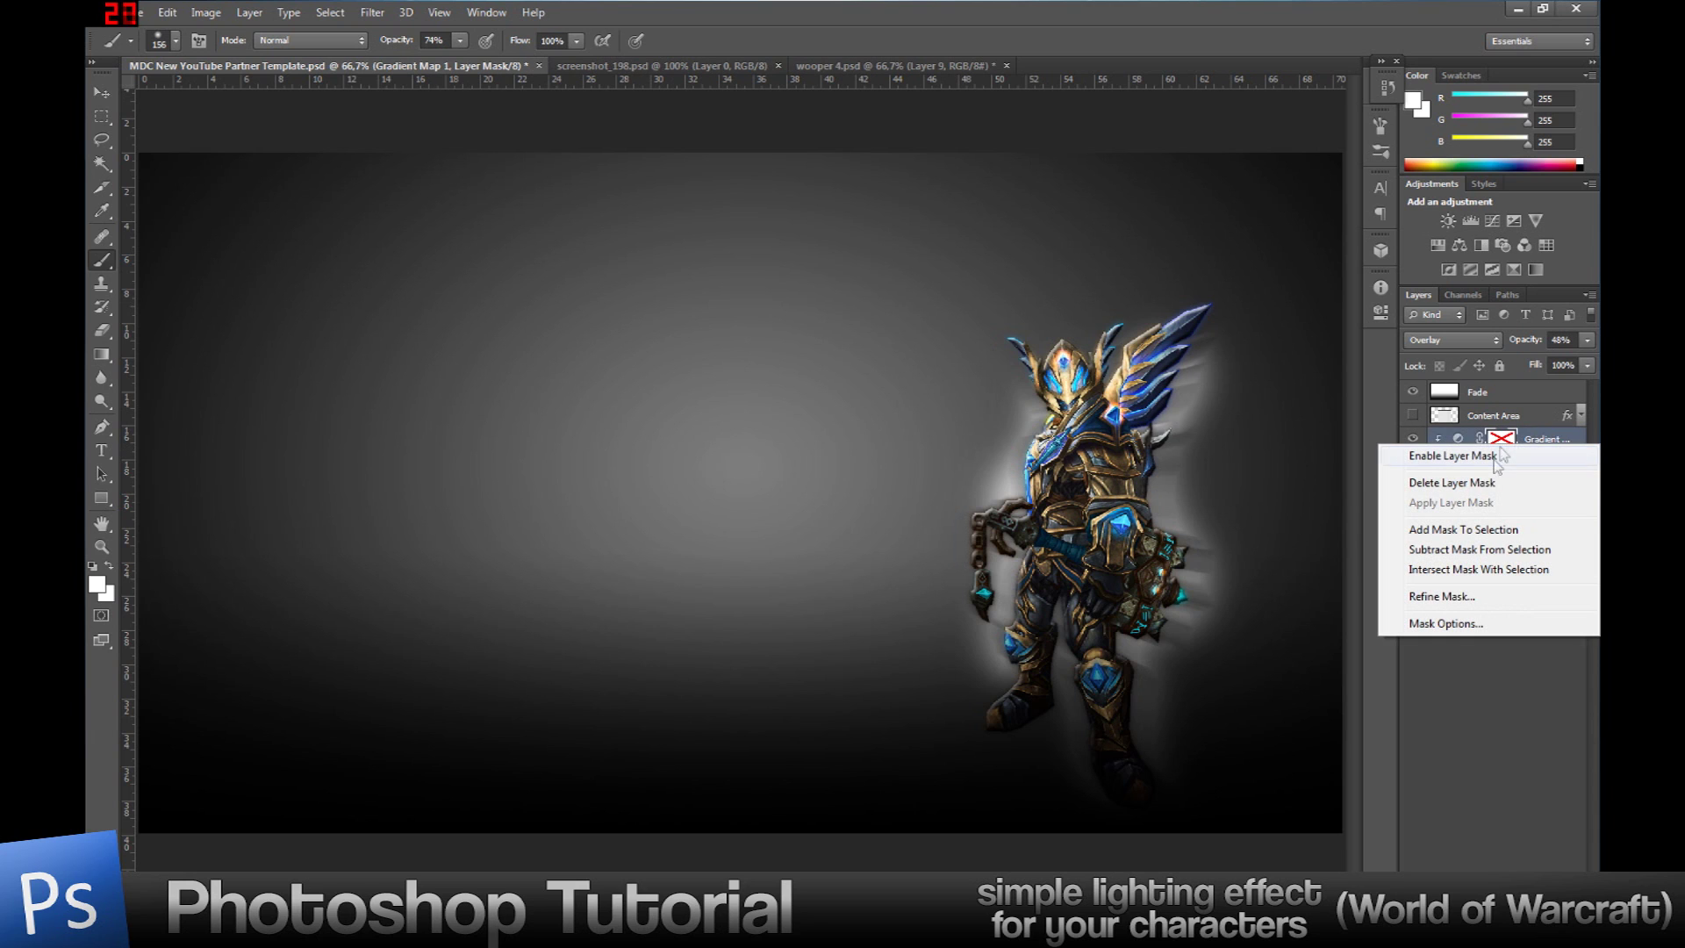
pyautogui.click(1549, 447)
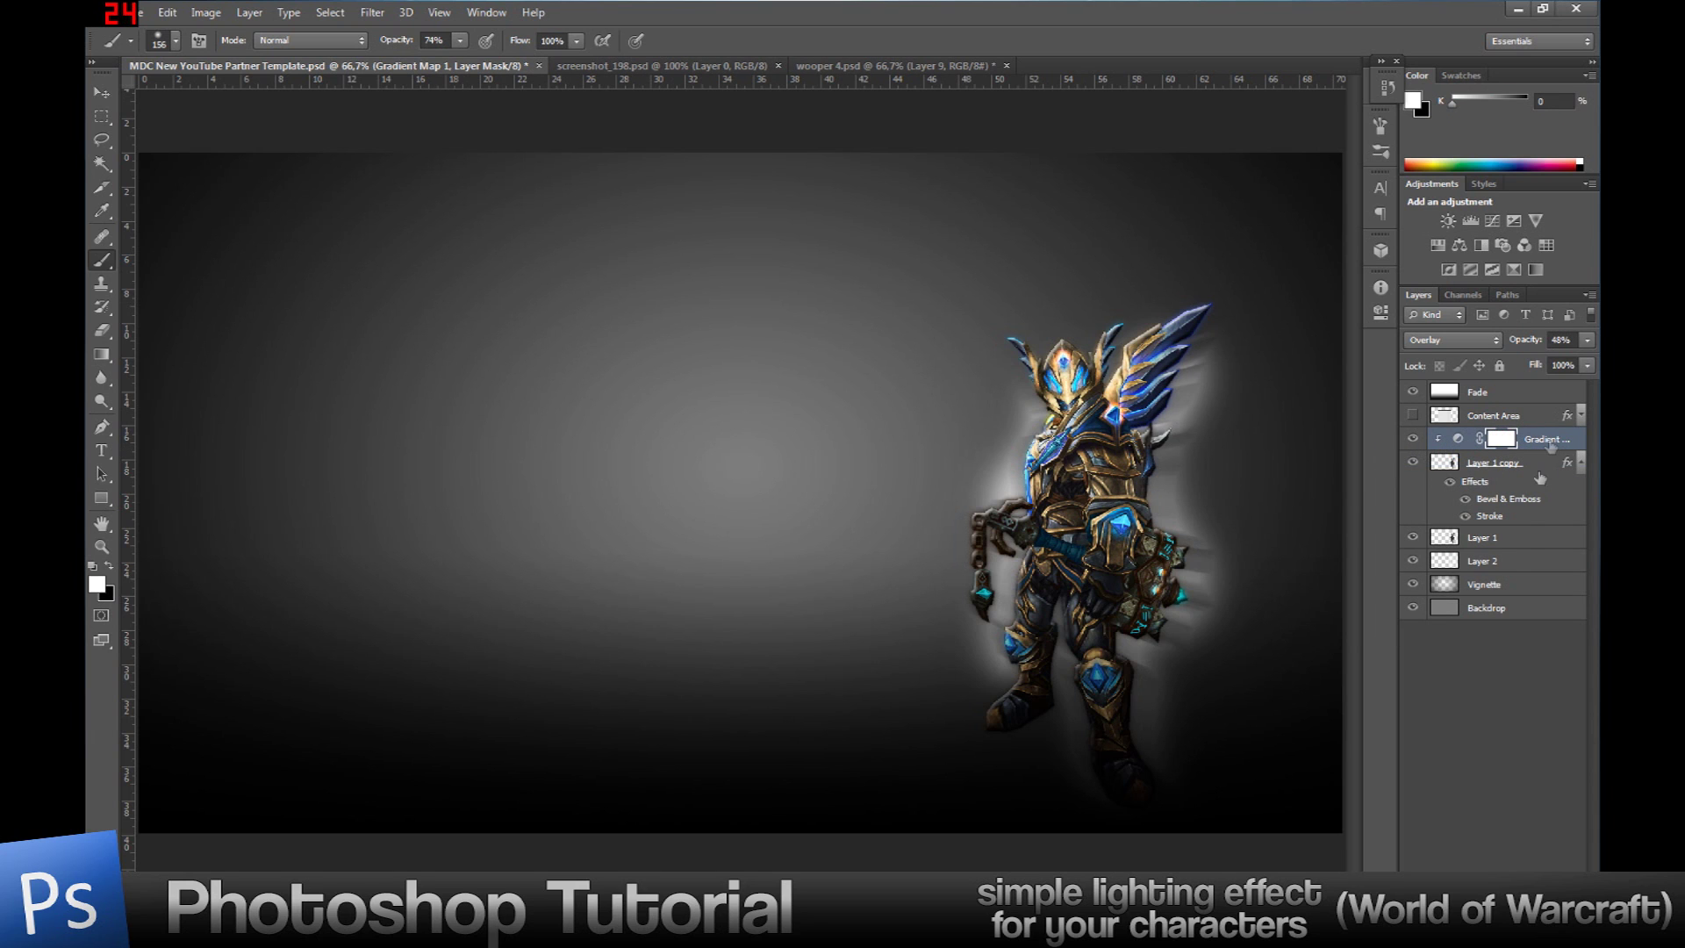
# Move Layer 1 and Layer 2 to the canvas's right edge and show Content Area again
pyautogui.click(1492, 563)
pyautogui.keyDown('shift'); pyautogui.click(1483, 538); pyautogui.keyUp('shift')
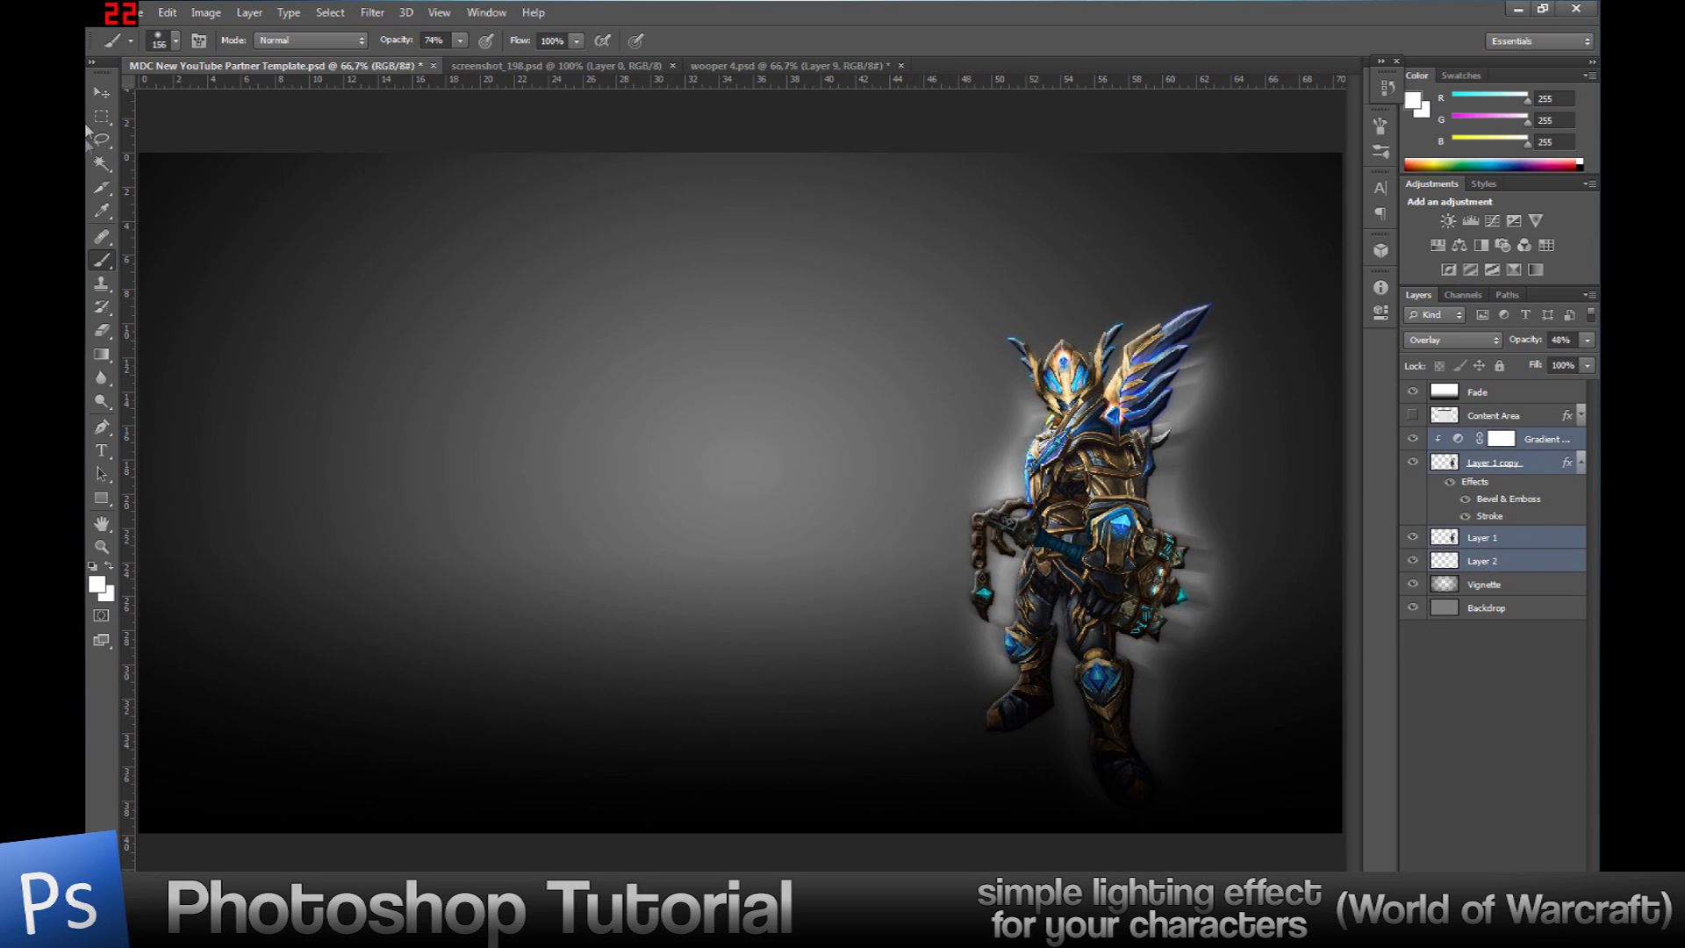
pyautogui.click(115, 93)
pyautogui.moveTo(1062, 474)
pyautogui.mouseDown()
pyautogui.moveTo(689, 442)
pyautogui.moveTo(730, 408)
pyautogui.mouseUp()
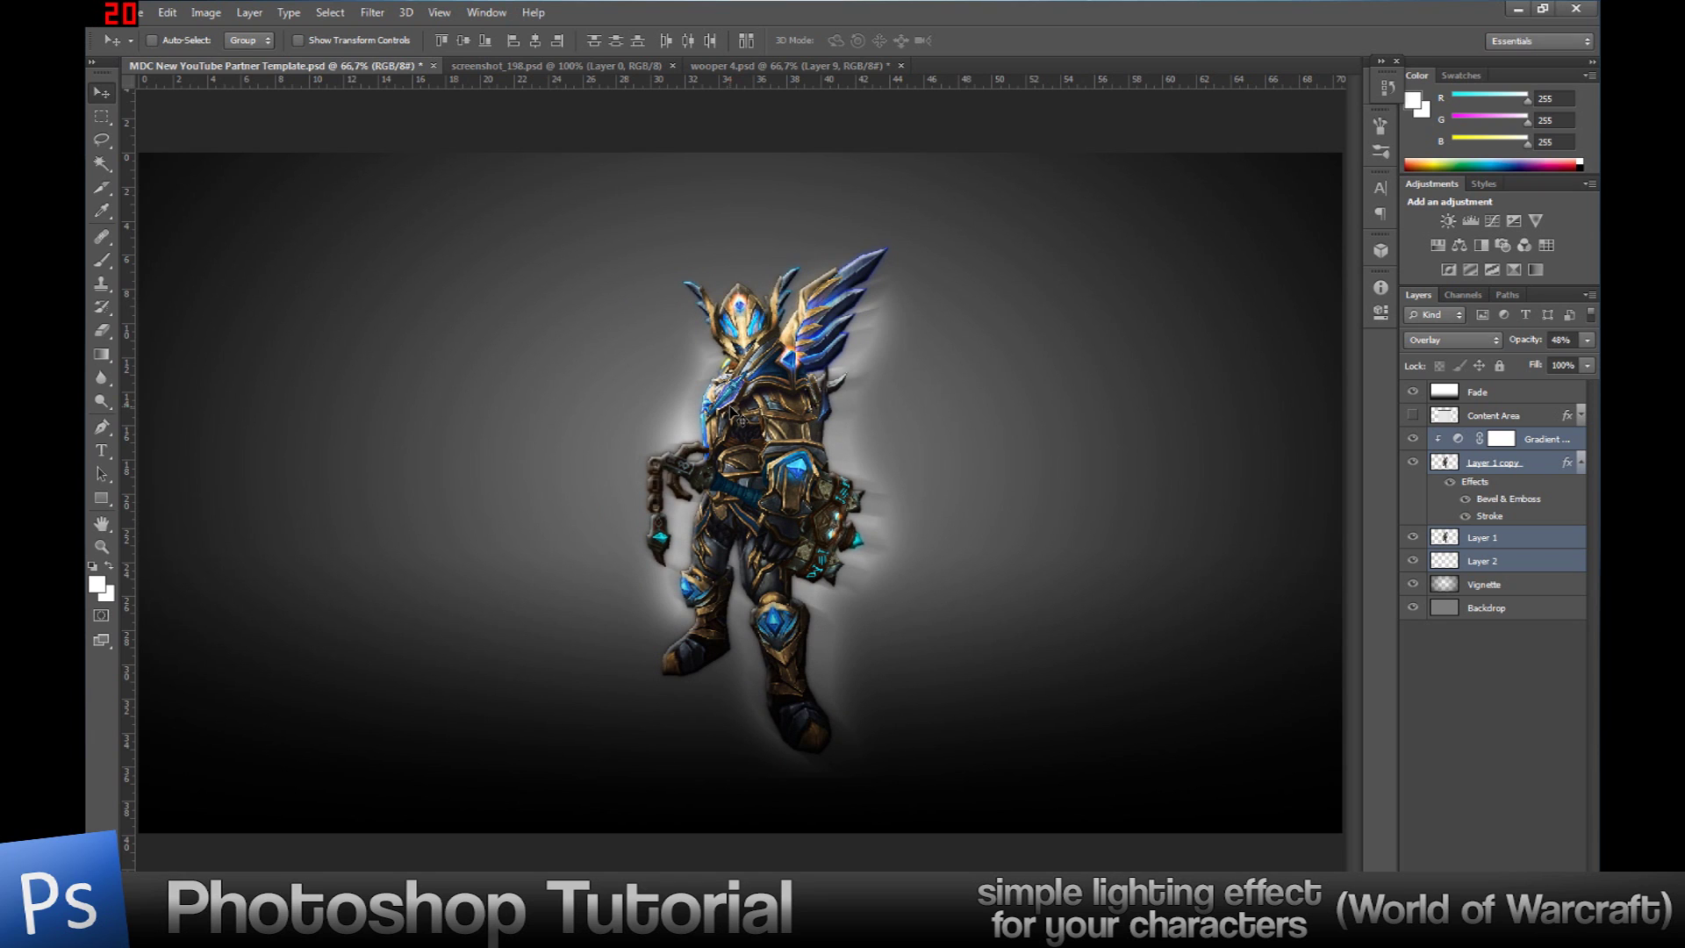
pyautogui.moveTo(752, 408); pyautogui.dragTo(404, 444)
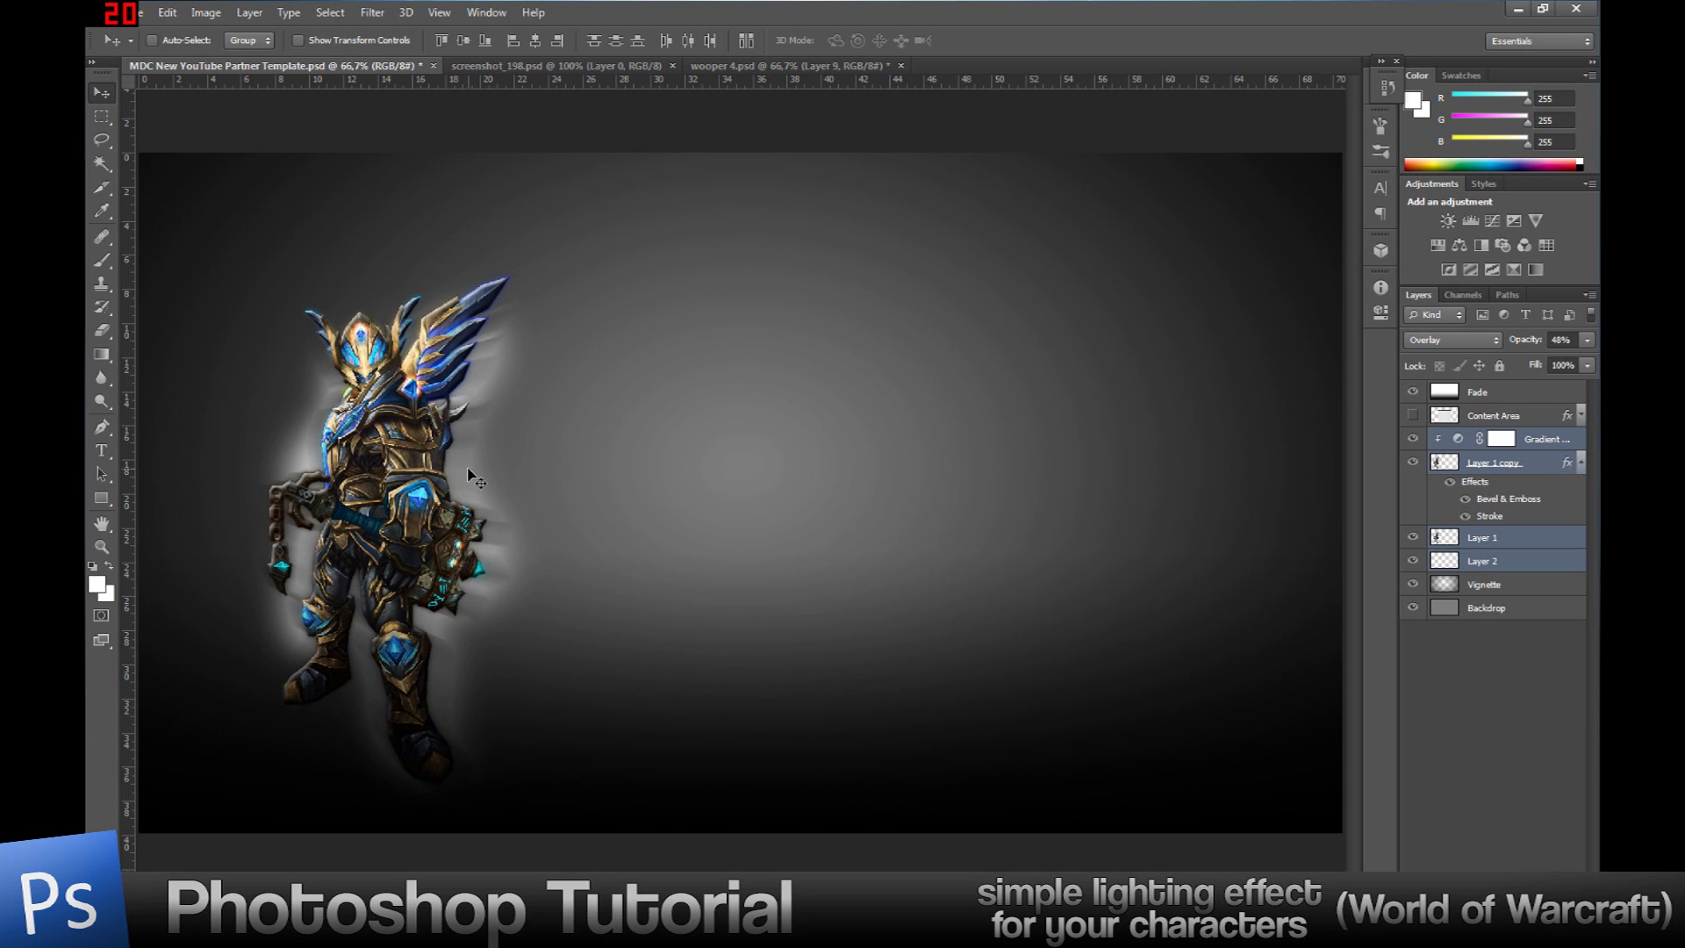
pyautogui.moveTo(364, 505); pyautogui.dragTo(1085, 485)
pyautogui.click(1411, 415)
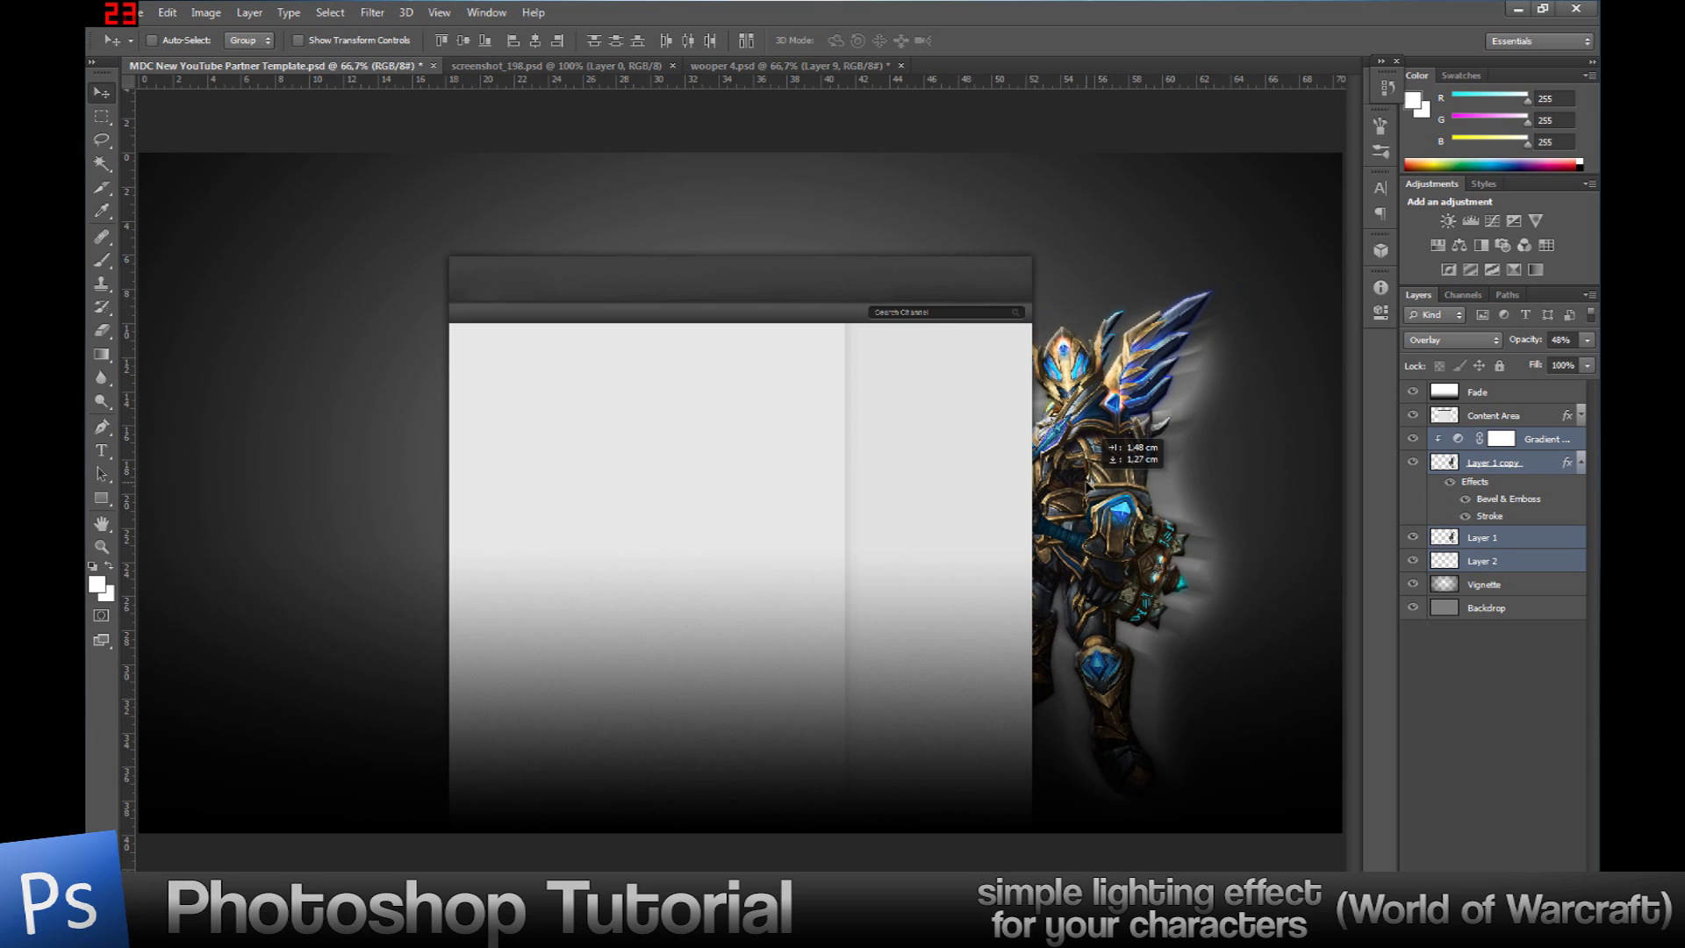